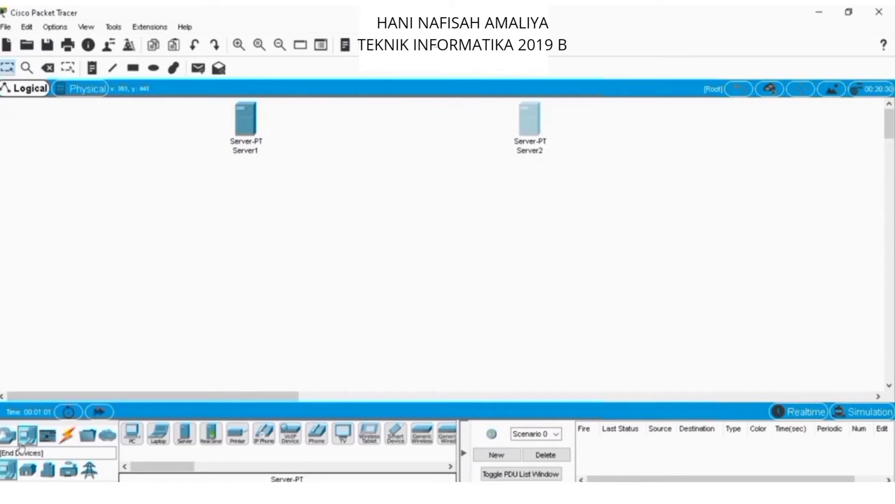
Add a Router-PT below Server1 and name it Router1.
click(9, 435)
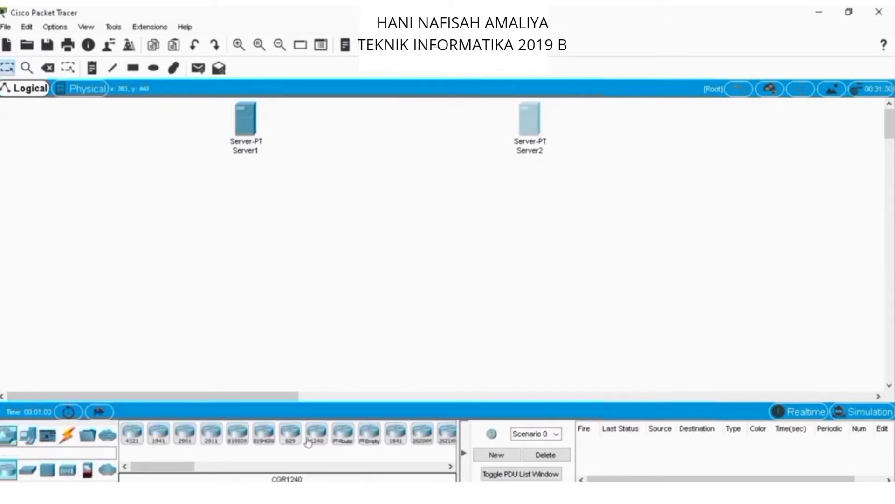
click(343, 433)
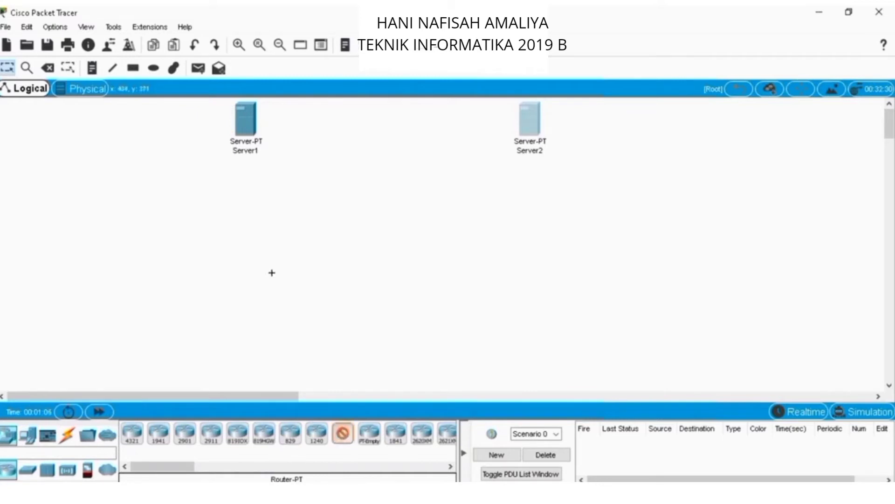
click(259, 251)
click(274, 274)
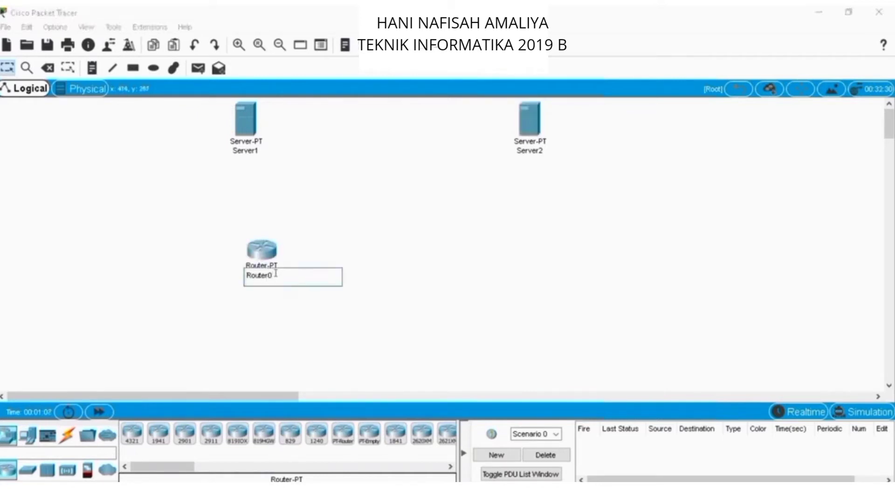
click(294, 257)
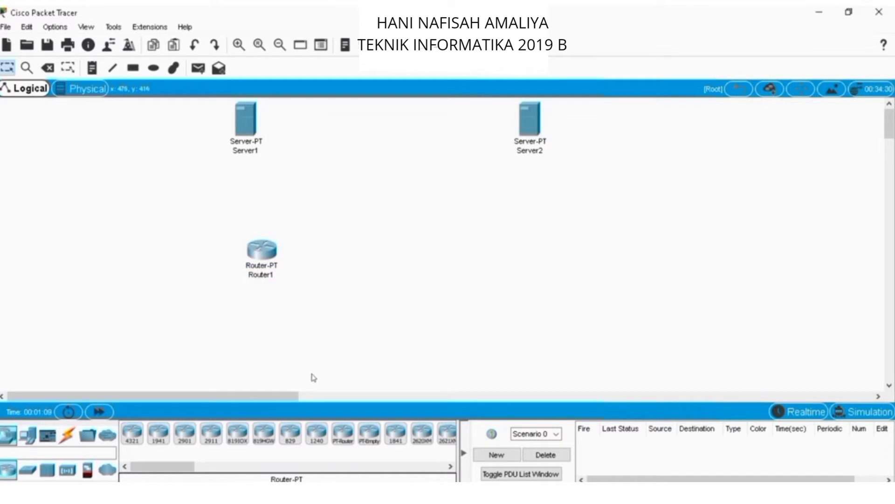
Place two more Router-PT devices, one below Server2 and one midway between the two servers.
click(345, 434)
click(511, 253)
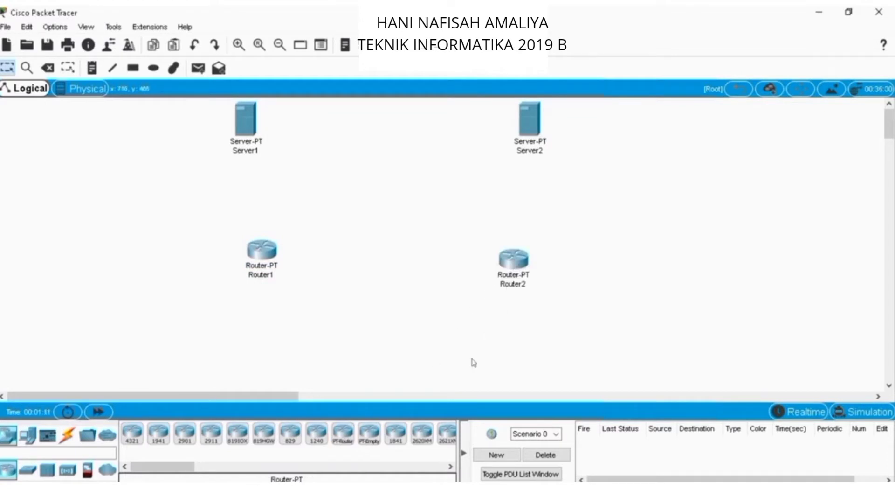
click(343, 434)
click(387, 185)
Line Router1 up beneath Server1 and shift Server2 and Router3 slightly to the right.
drag(267, 266, 247, 276)
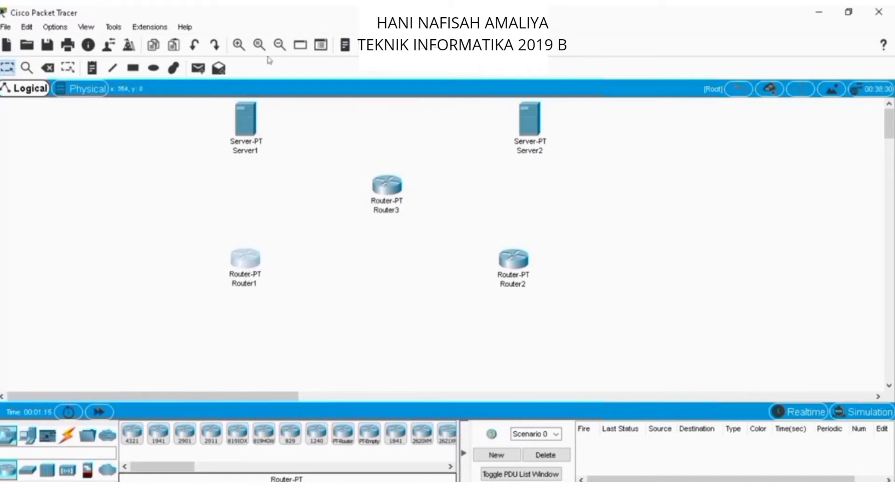
click(280, 44)
drag(479, 137, 504, 138)
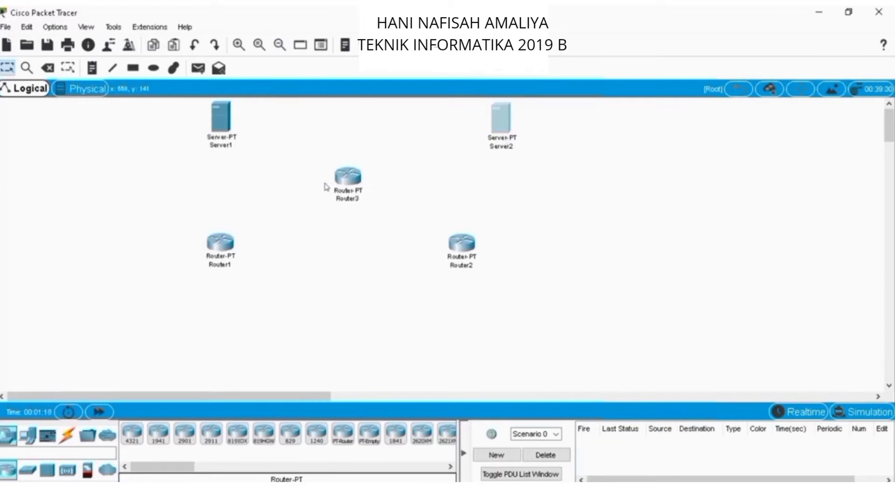
click(346, 186)
drag(349, 182, 364, 182)
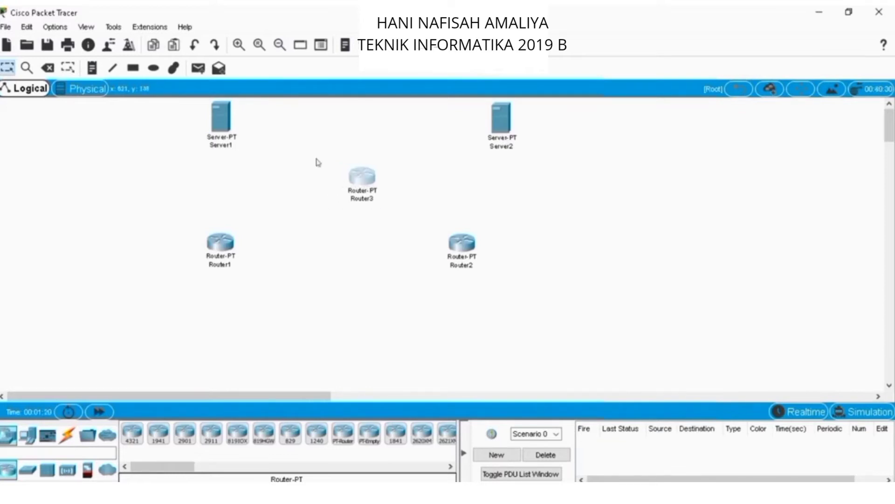
Rearrange the three routers into a wider triangle, with Router1 and Router2 level with each other and Router3 centred above.
click(220, 254)
drag(220, 254, 210, 267)
drag(448, 244, 469, 262)
drag(205, 245, 230, 255)
drag(362, 176, 362, 188)
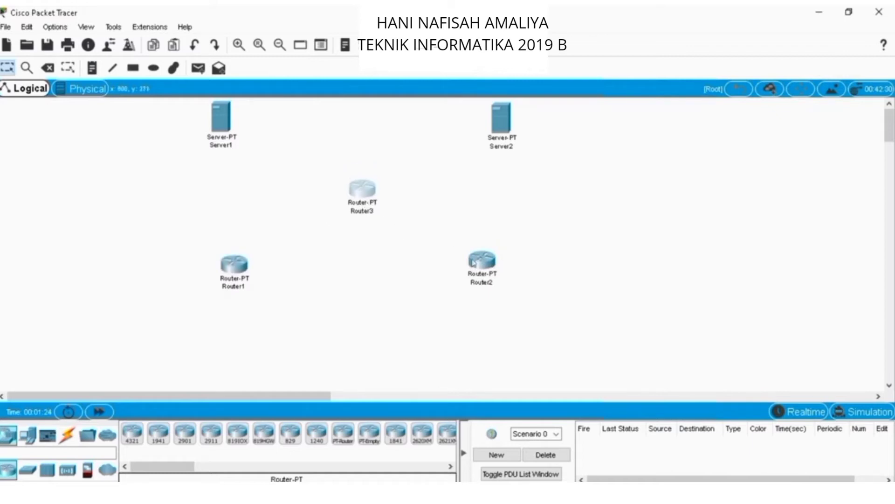
drag(482, 260, 482, 266)
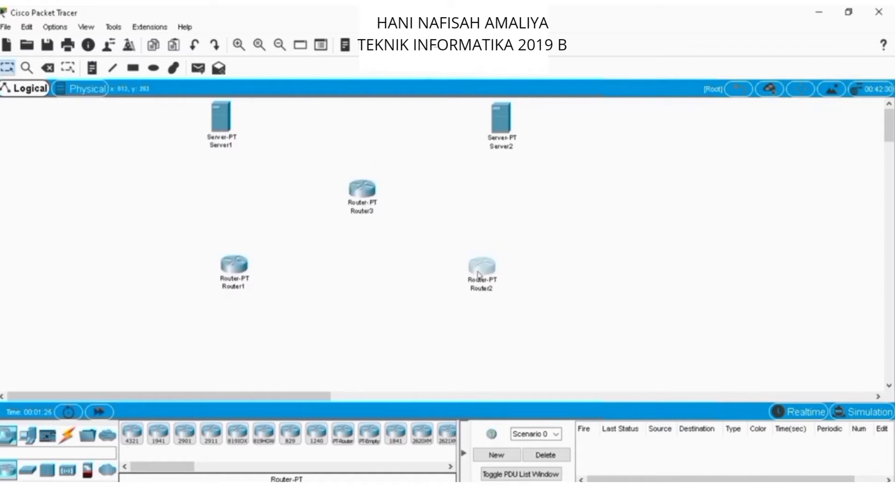
Add a PC-PT to the lower left of Router1 and name it PC1.
click(27, 435)
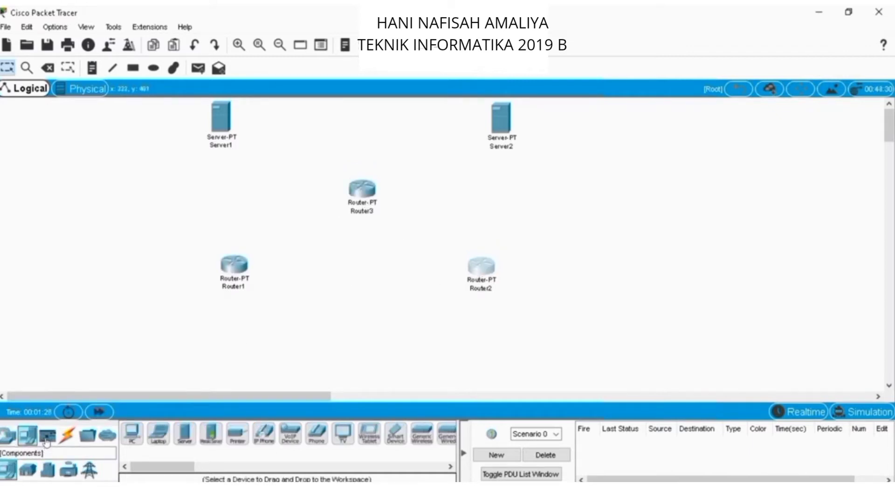
click(132, 433)
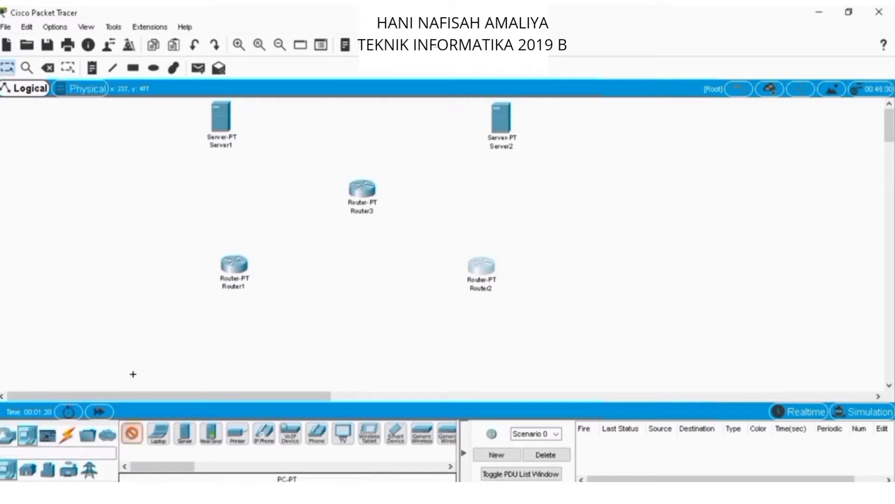
click(180, 348)
click(183, 372)
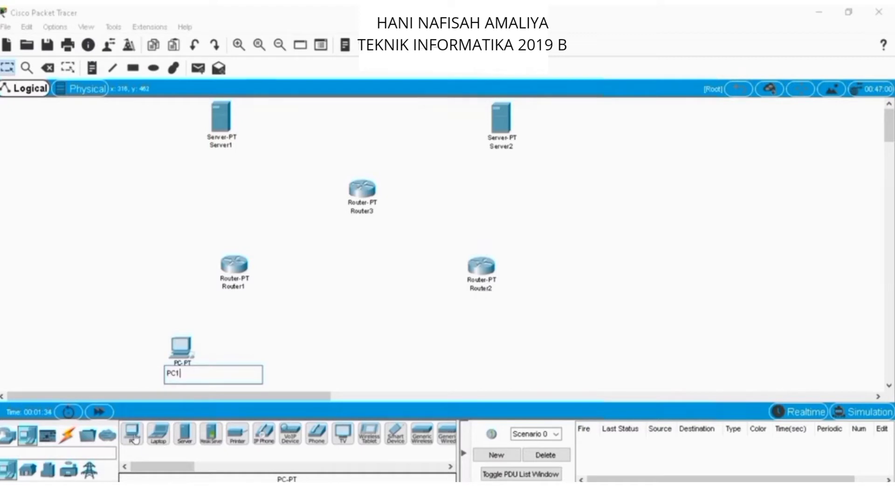
key(Return)
Place one more PC to the lower right of Router1 and another directly below Router2.
click(266, 349)
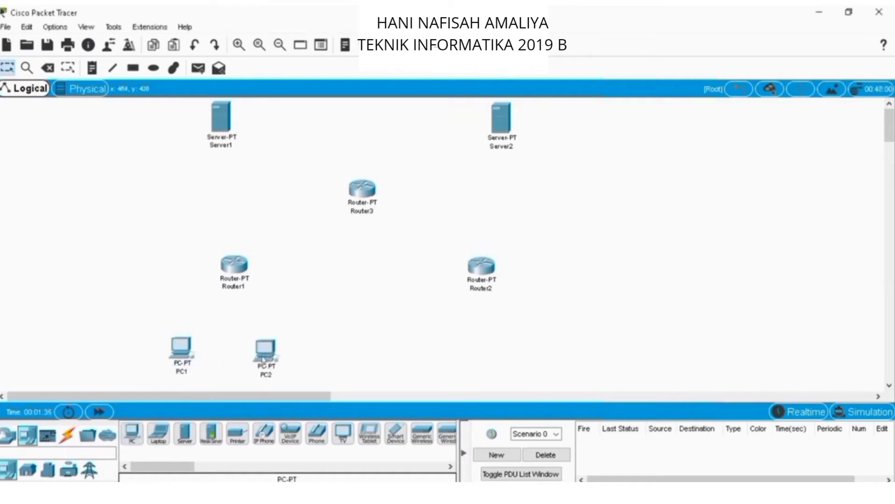
click(132, 436)
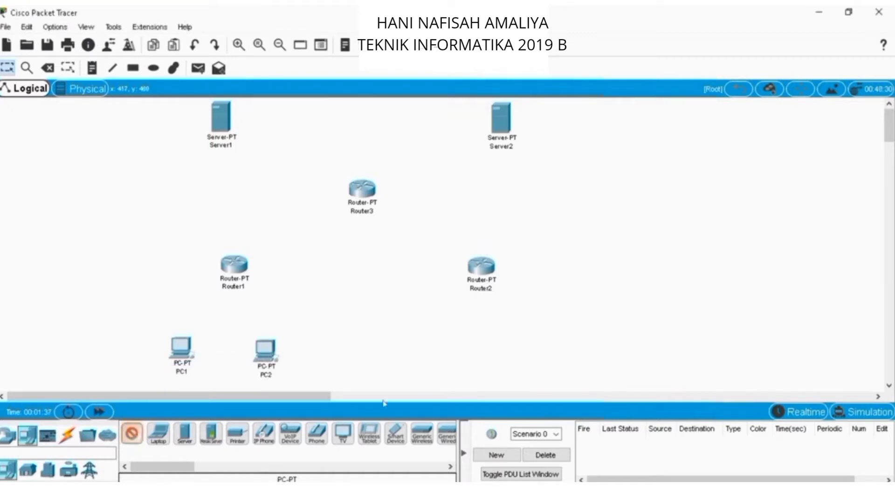
click(484, 349)
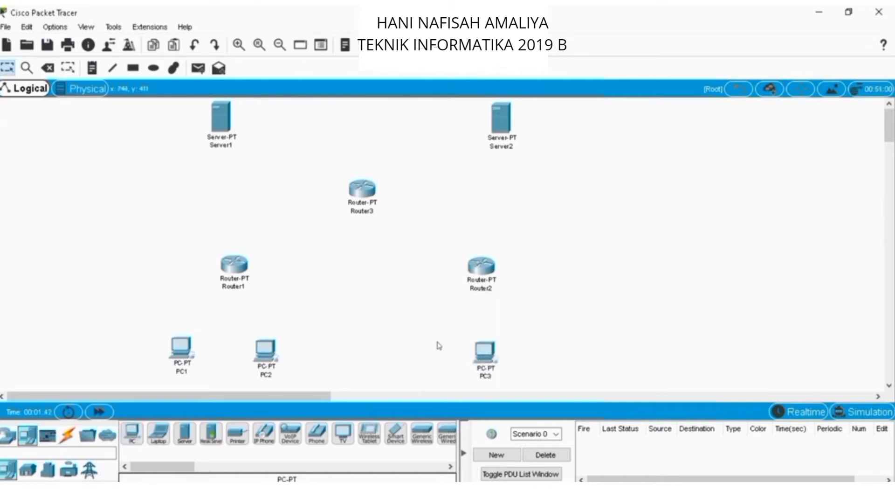
drag(489, 362, 488, 357)
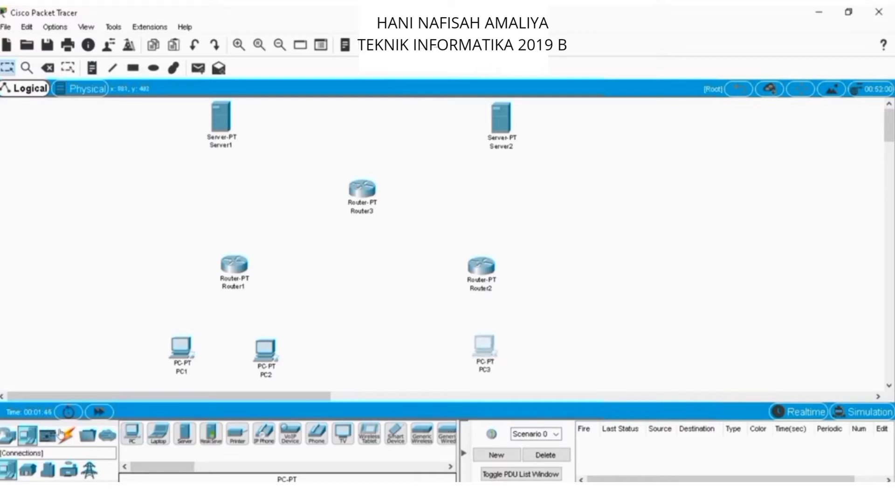
Connect PC1's FastEthernet0 port to Router1's FastEthernet0/0 port with a Copper Cross-Over cable.
click(69, 435)
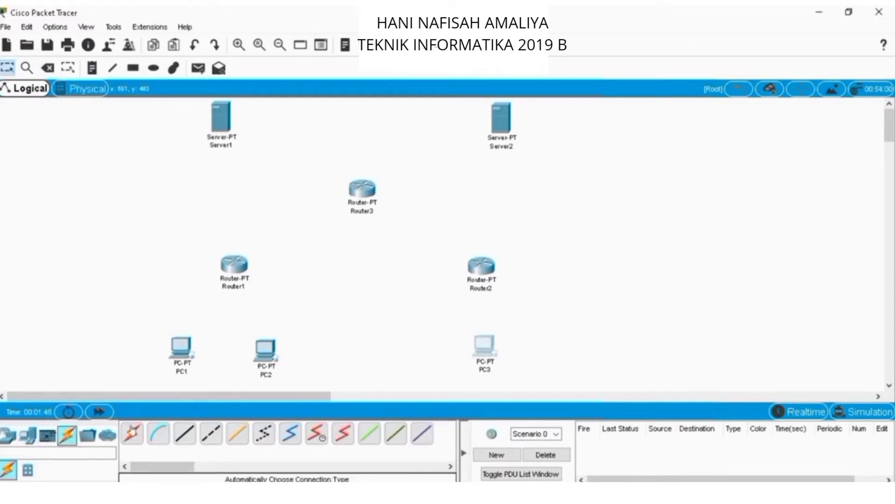
click(210, 433)
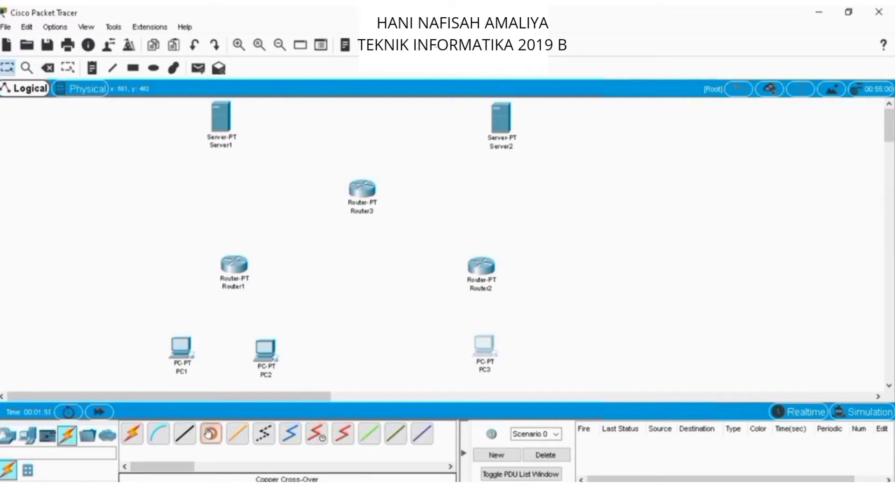
click(181, 349)
click(210, 400)
click(233, 265)
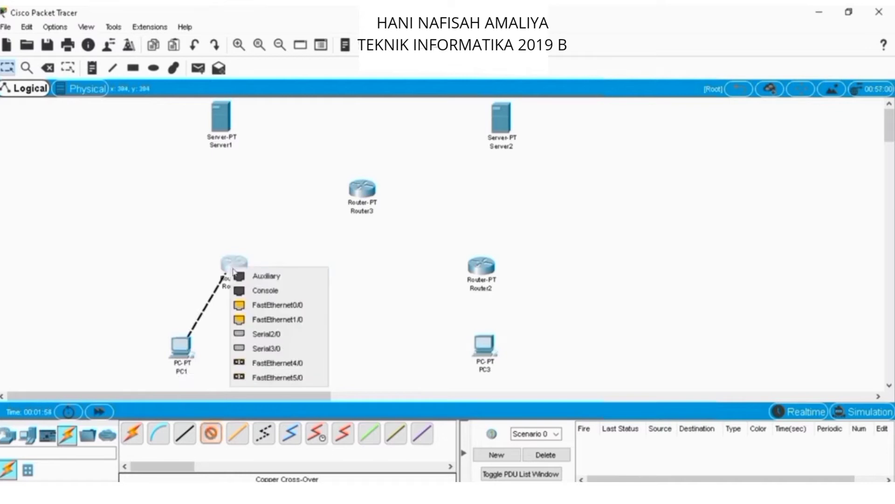
click(256, 304)
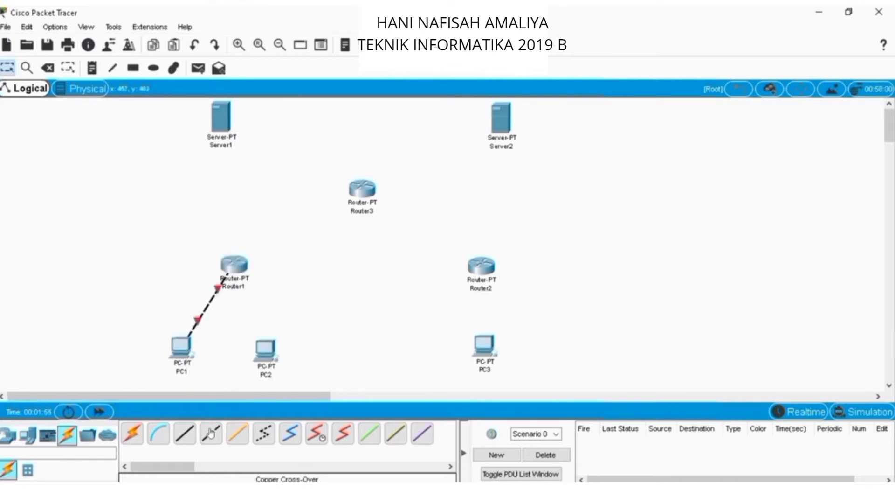
Connect PC2's FastEthernet0 port to Router1's FastEthernet1/0 port with a Copper Cross-Over cable.
click(211, 432)
click(265, 350)
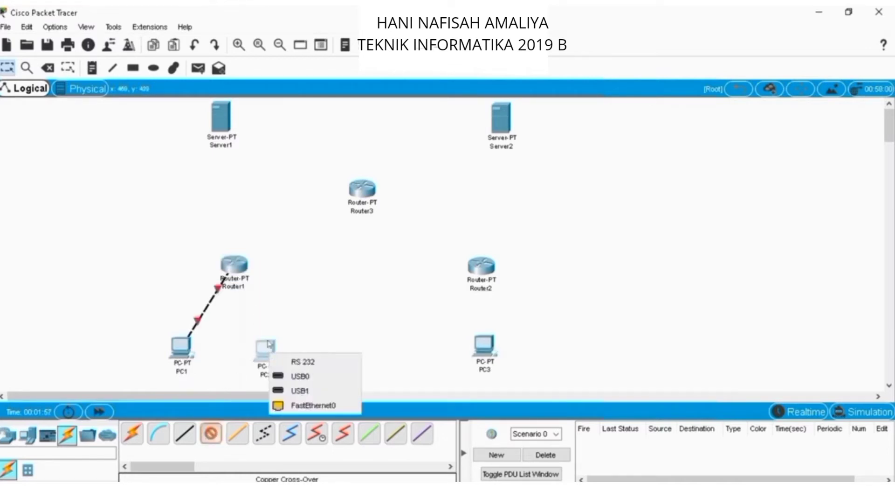
click(286, 405)
click(234, 265)
click(264, 315)
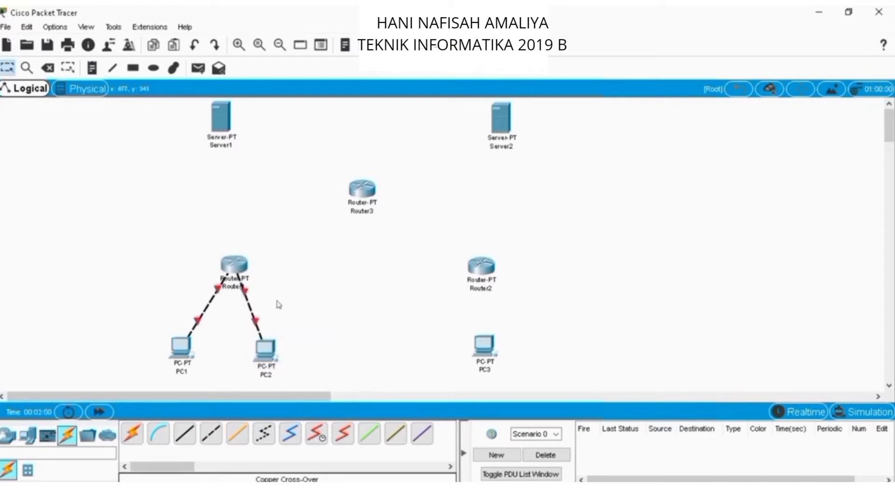
Link PC3's FastEthernet0 to Router2's FastEthernet0/0 with a Copper Cross-Over cable and align PC3 directly beneath the router.
click(210, 433)
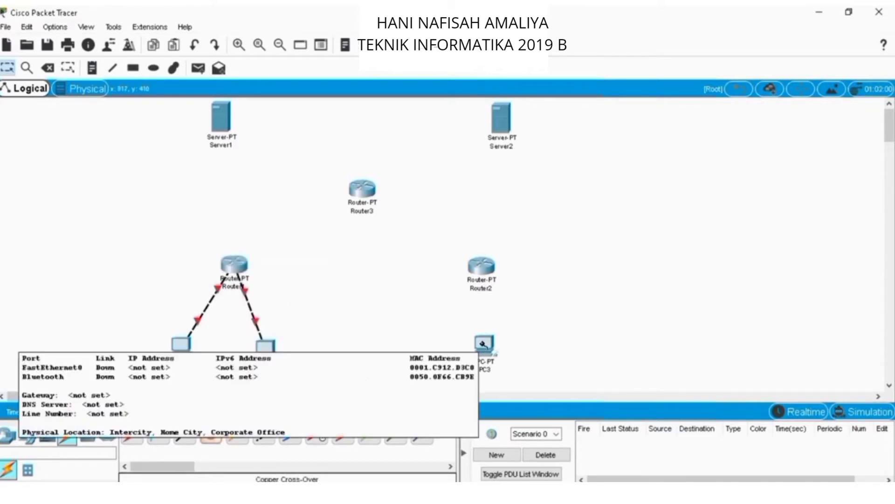
click(483, 345)
click(504, 394)
click(487, 288)
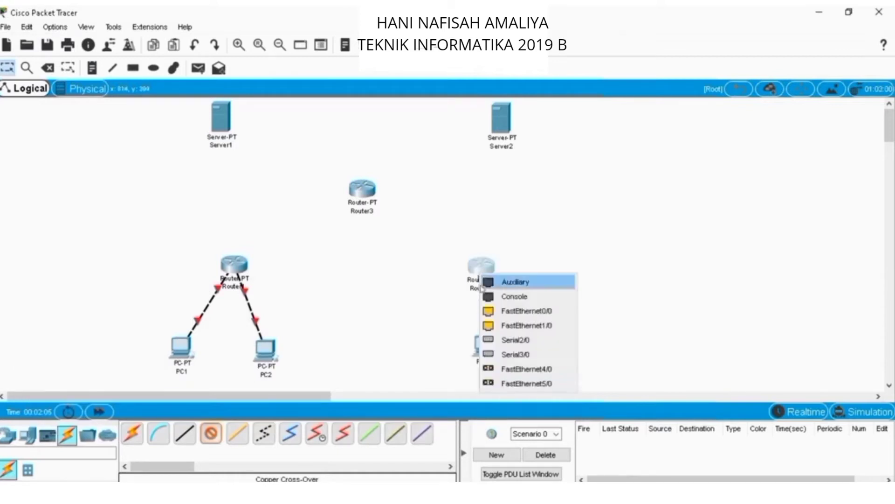
click(511, 311)
drag(492, 341, 489, 343)
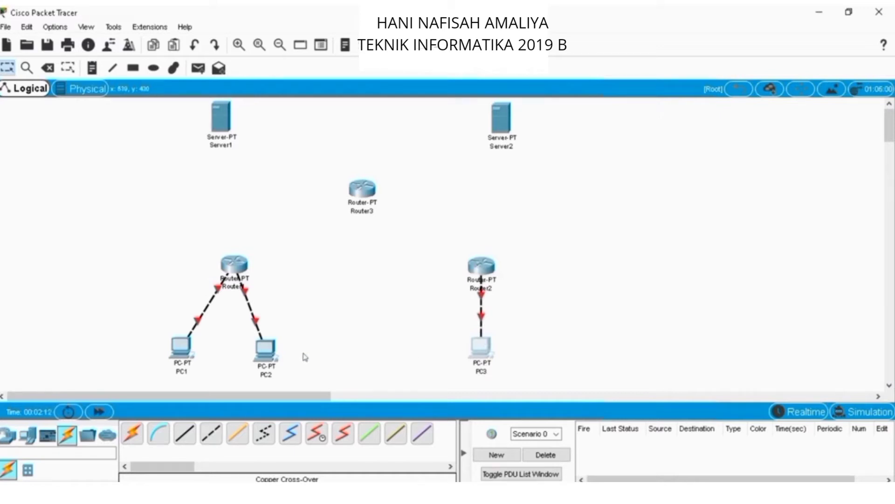
Connect Router1's Serial2/0 port to Router2's Serial3/0 port with a Serial DTE cable.
click(338, 436)
click(236, 264)
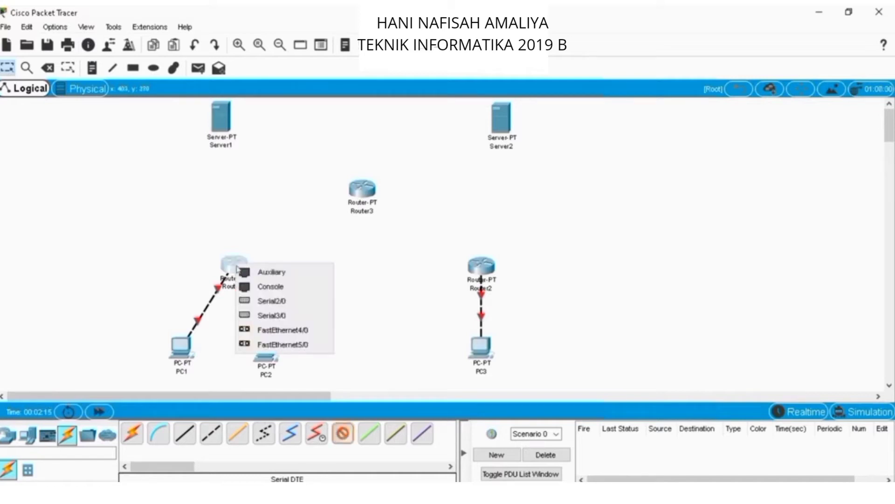
click(263, 302)
click(483, 265)
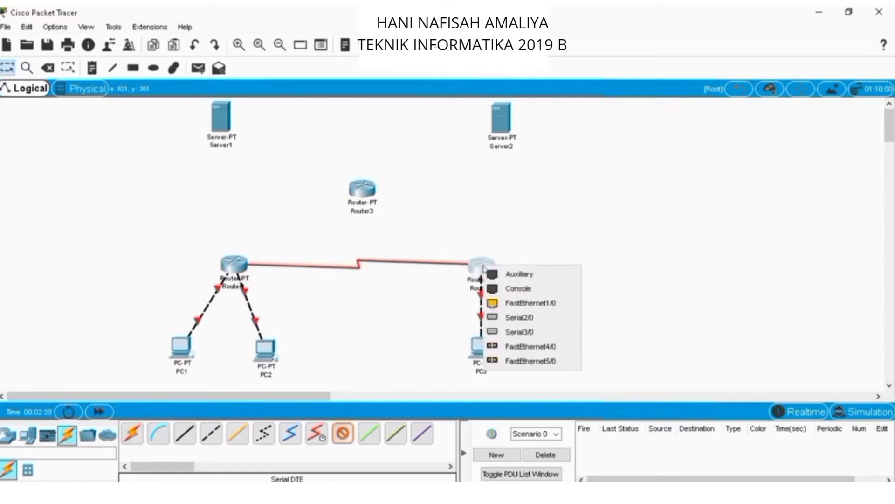
click(512, 332)
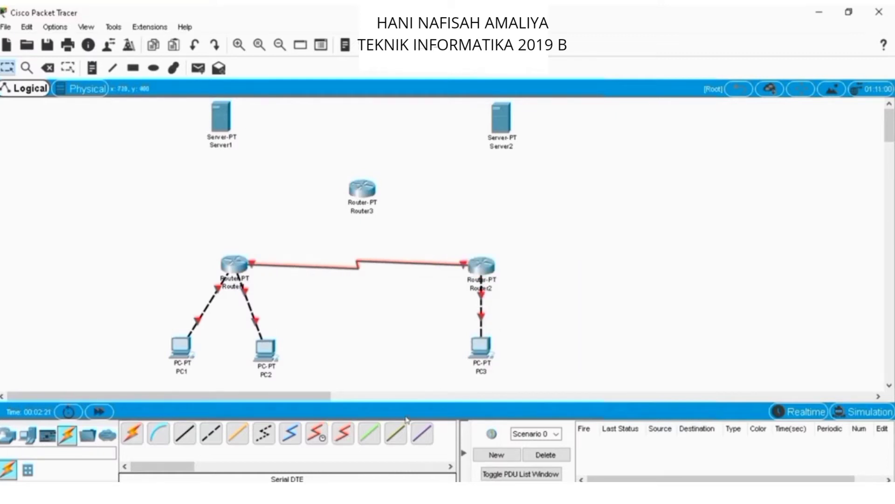
Connect Router2's Serial2/0 port to Router3's Serial3/0 port with a Serial DTE cable.
click(344, 439)
click(482, 266)
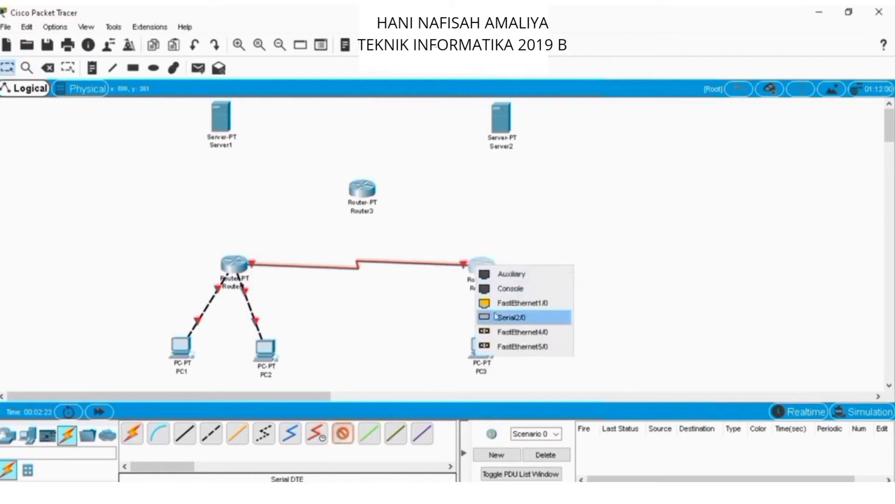
click(511, 315)
click(372, 197)
click(394, 256)
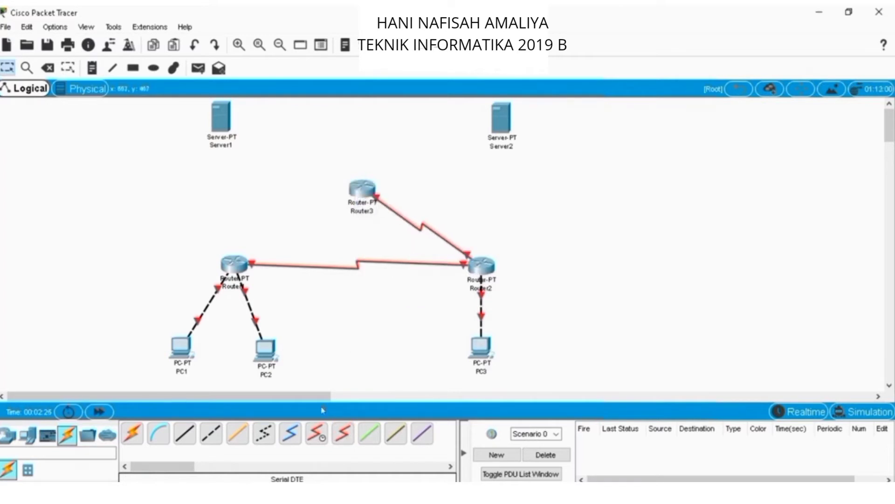
Link Router3's Serial2/0 to Router1's Serial3/0 with a Serial DTE cable and nudge Router2 level with Router1.
click(344, 433)
click(363, 189)
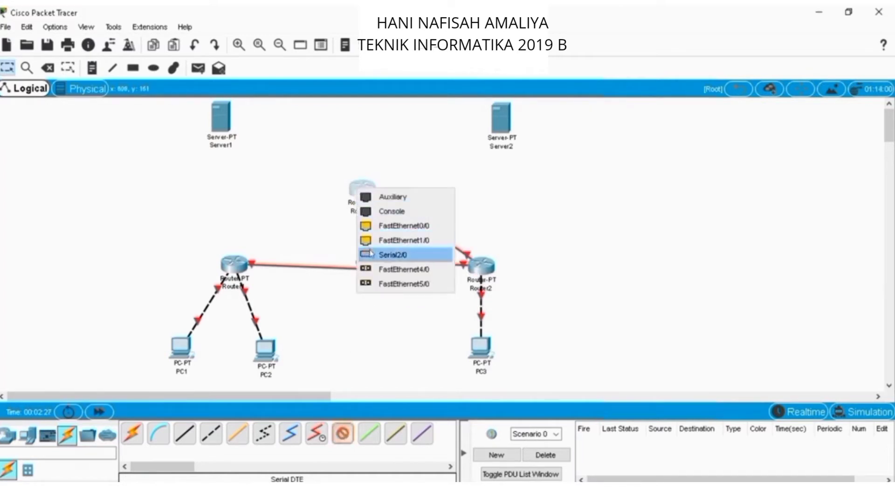
click(395, 269)
click(250, 264)
click(275, 301)
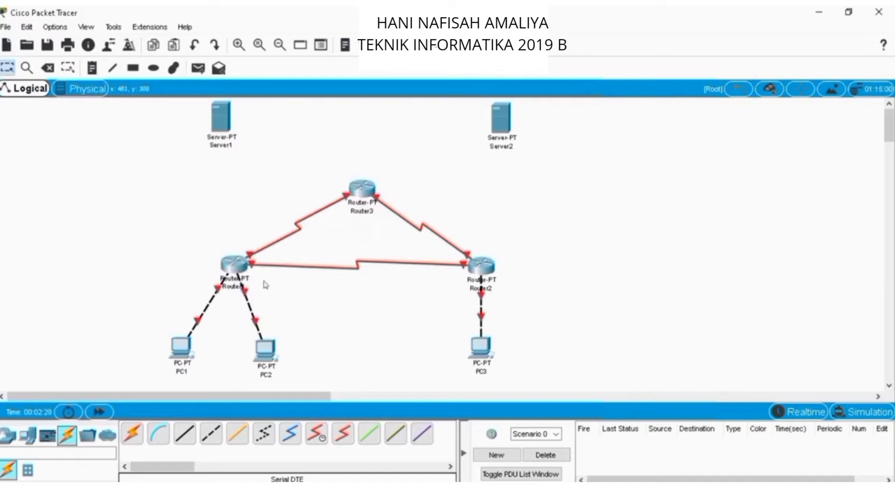
drag(489, 263, 491, 268)
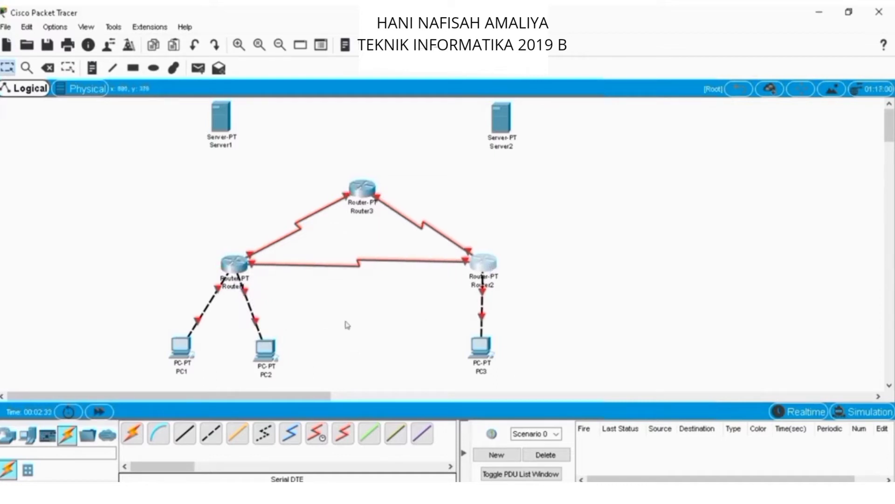
Connect Router3 to Server1's FastEthernet0 port with a Copper Cross-Over cable.
click(212, 435)
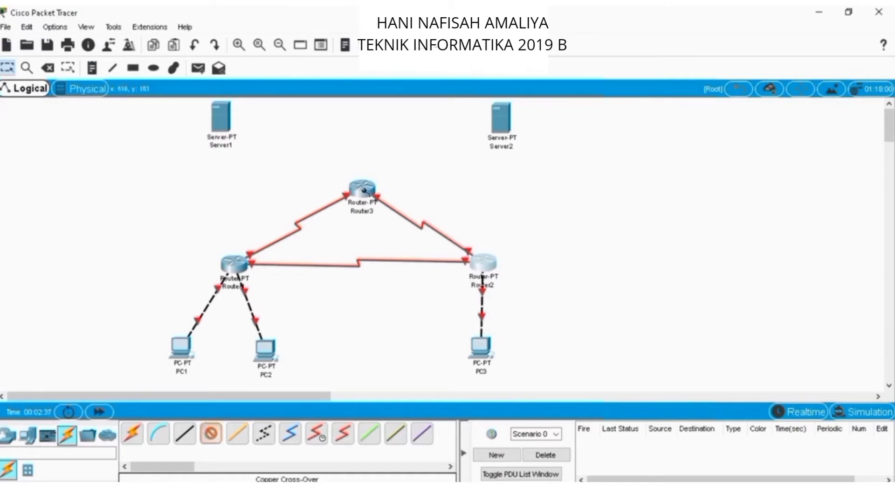
click(365, 191)
click(392, 227)
click(221, 118)
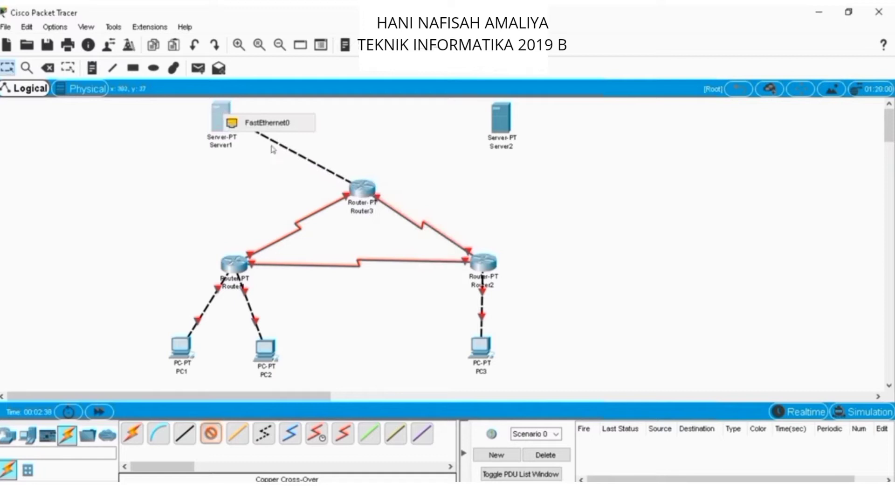
click(264, 122)
Connect Router3 to Server2 with a Copper Cross-Over cable.
click(211, 434)
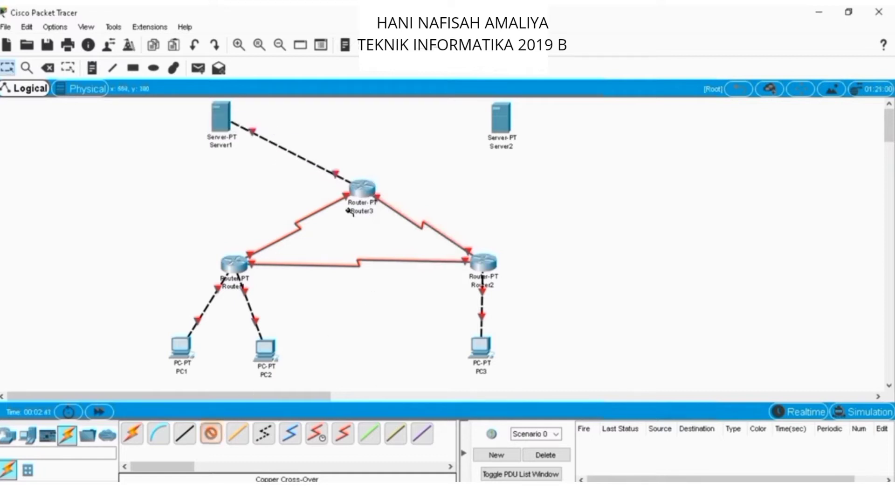
click(359, 192)
click(391, 227)
click(501, 122)
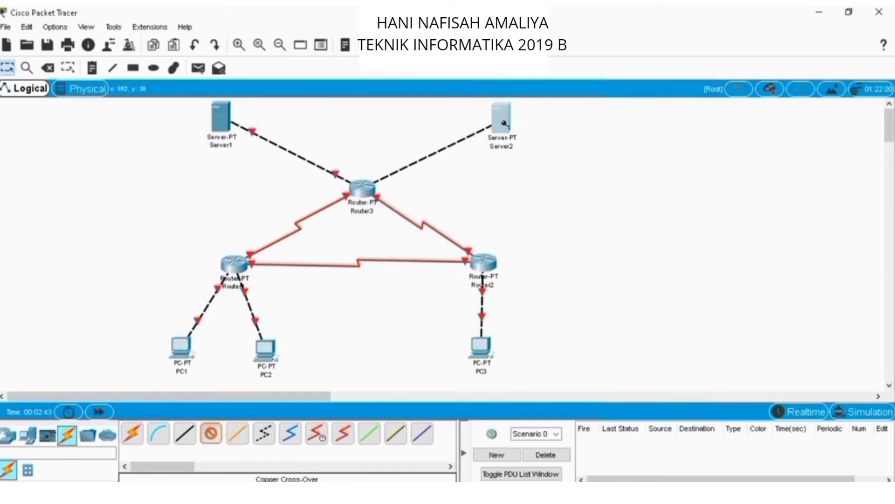
click(527, 129)
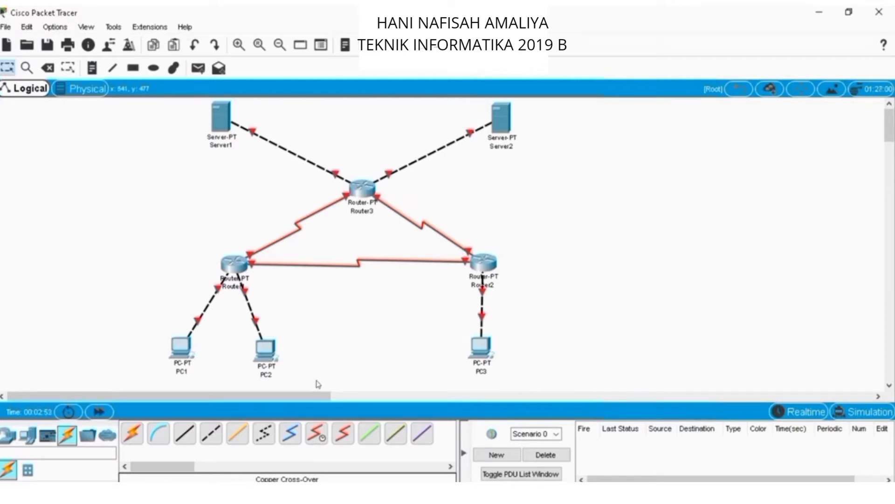
Give PC1 the static IP address 192.168.1.1, subnet mask 255.255.255.192 and default gateway 192.168.1.62.
click(187, 350)
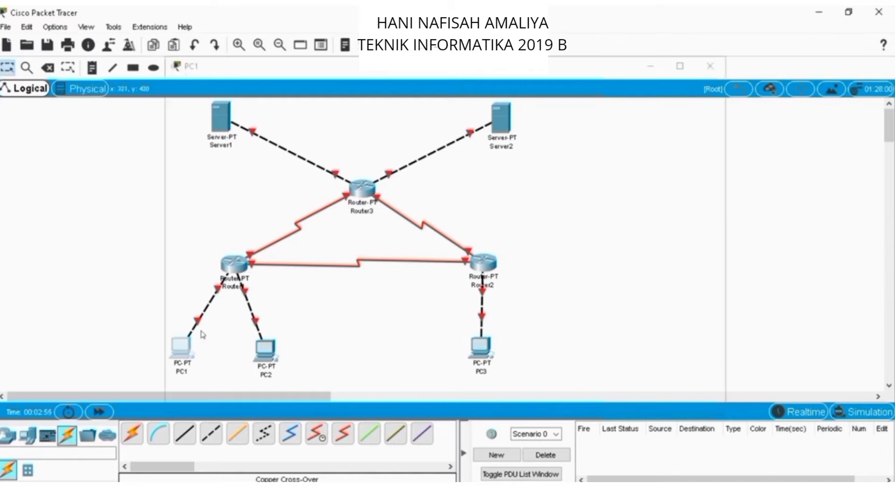
click(271, 92)
click(235, 141)
click(397, 131)
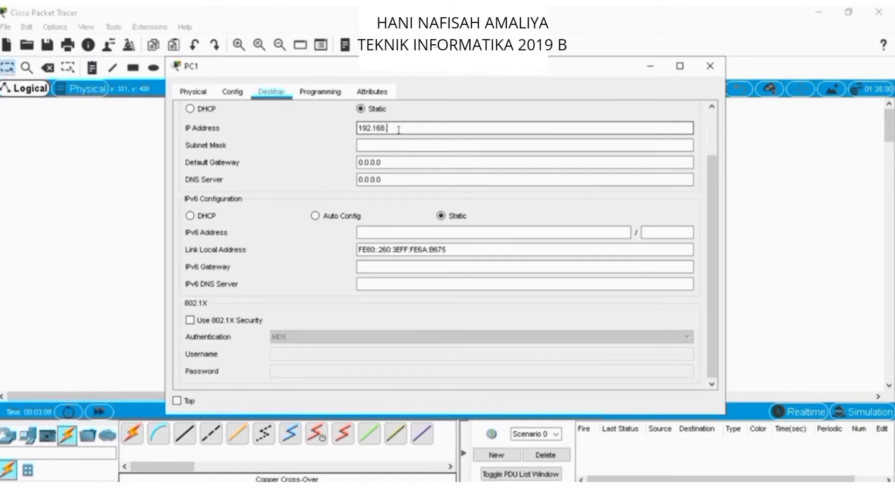
key(Tab)
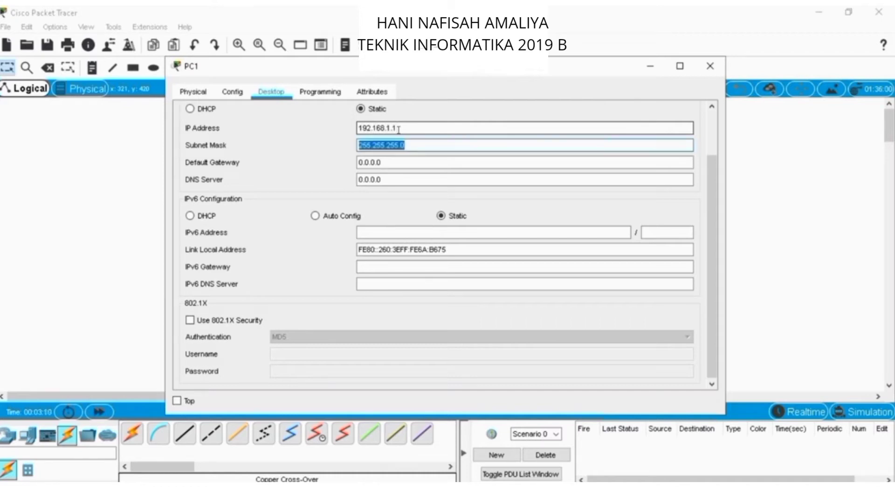
key(End)
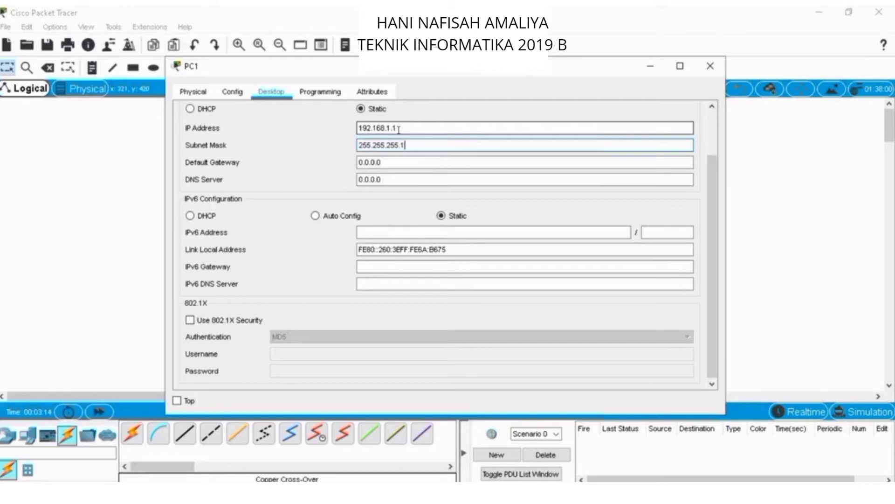
key(Tab)
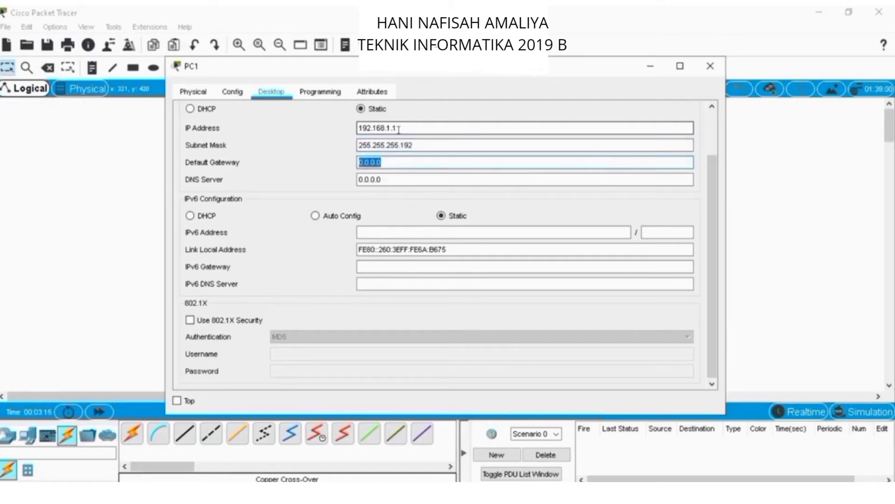
text(192.168.1.62)
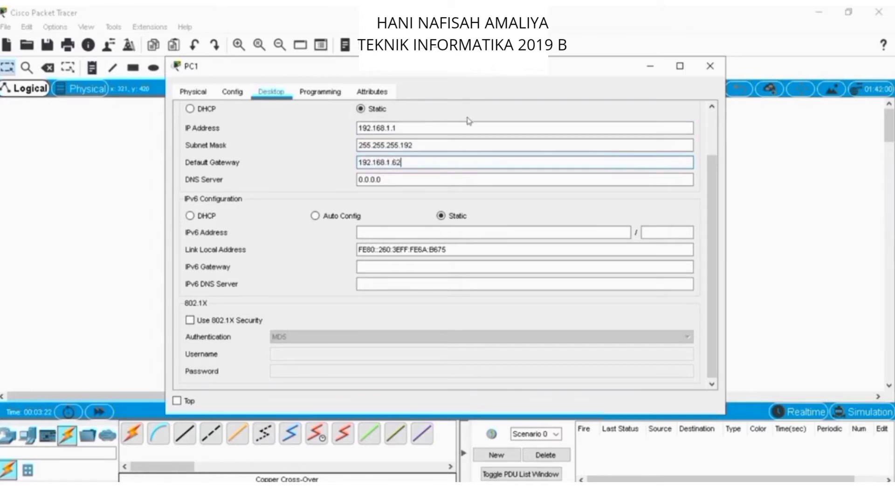
click(711, 66)
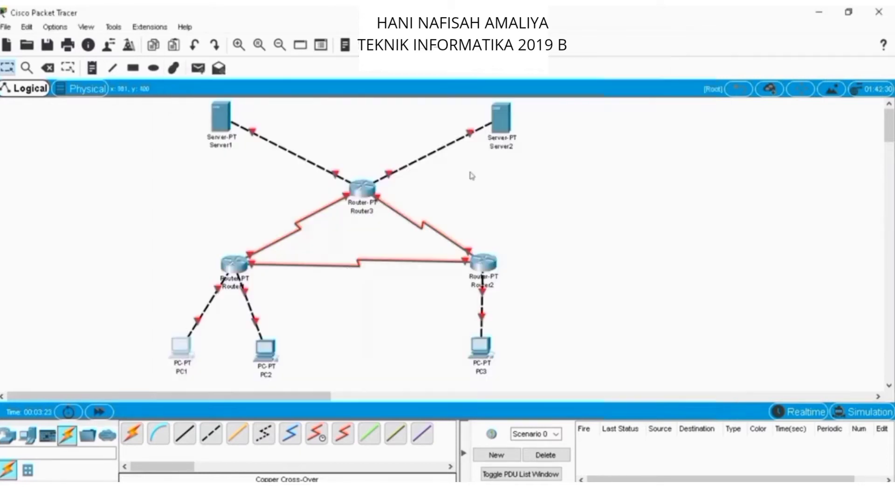
Give PC2 the static IP address 192.168.1.125, subnet mask 255.255.255.192 and default gateway 192.168.1.126.
click(266, 348)
click(271, 92)
click(246, 136)
click(384, 128)
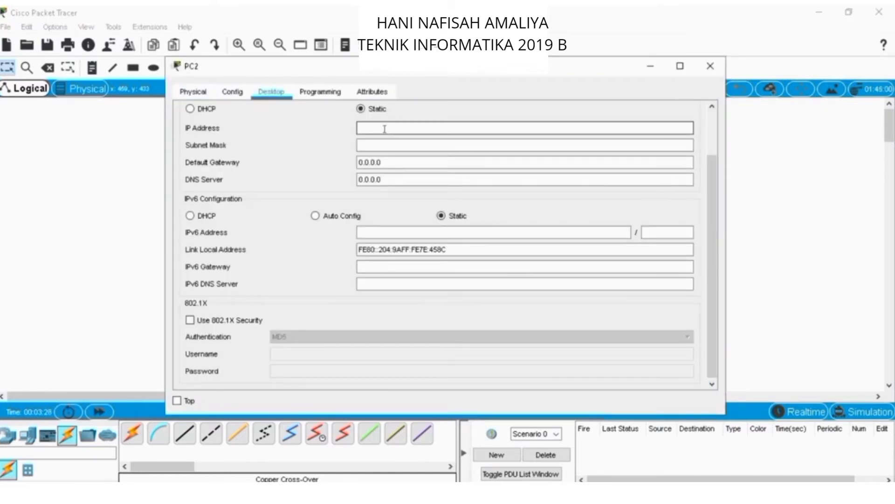
text(192.168.1.125)
key(Tab)
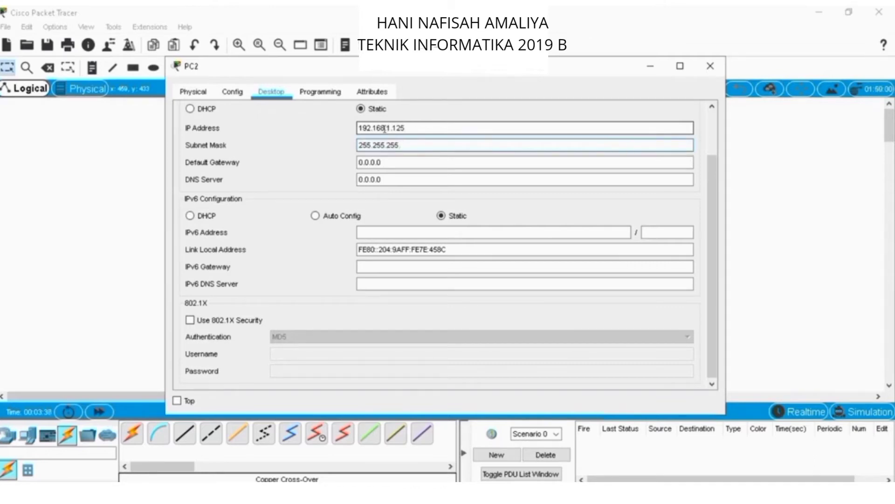
key(Tab)
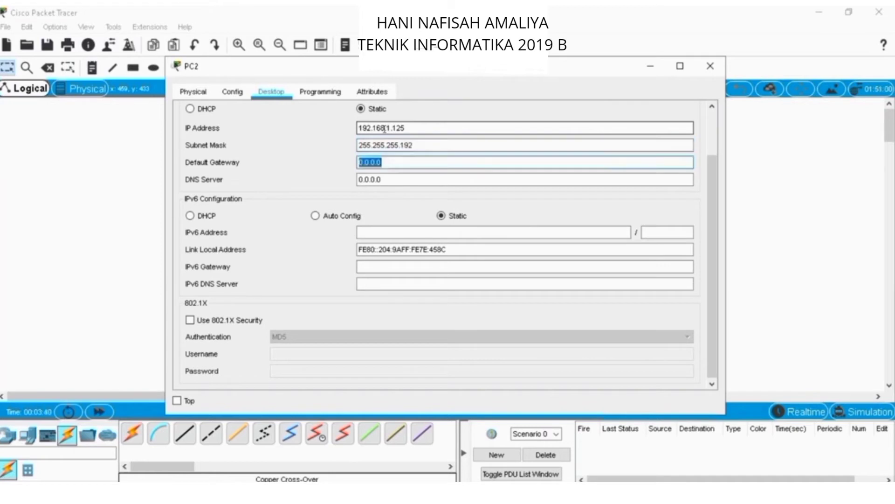
text(192.168.1.126)
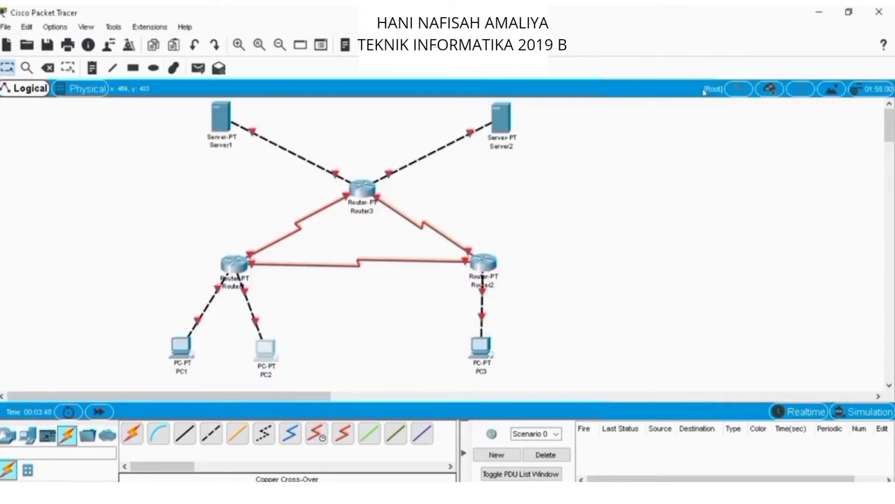
click(711, 66)
Give PC3 the static IP address 192.168.1.253, subnet mask 255.255.255.128 and default gateway 192.168.1.254.
click(485, 352)
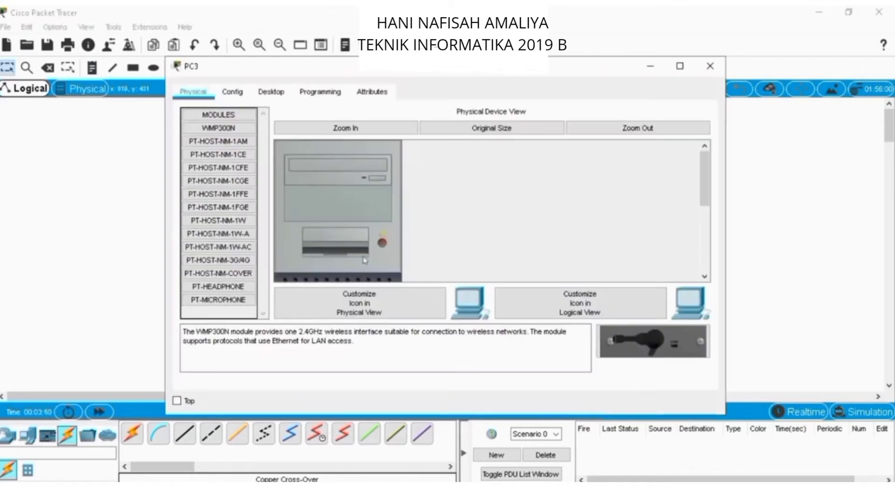
click(271, 93)
click(265, 144)
click(384, 128)
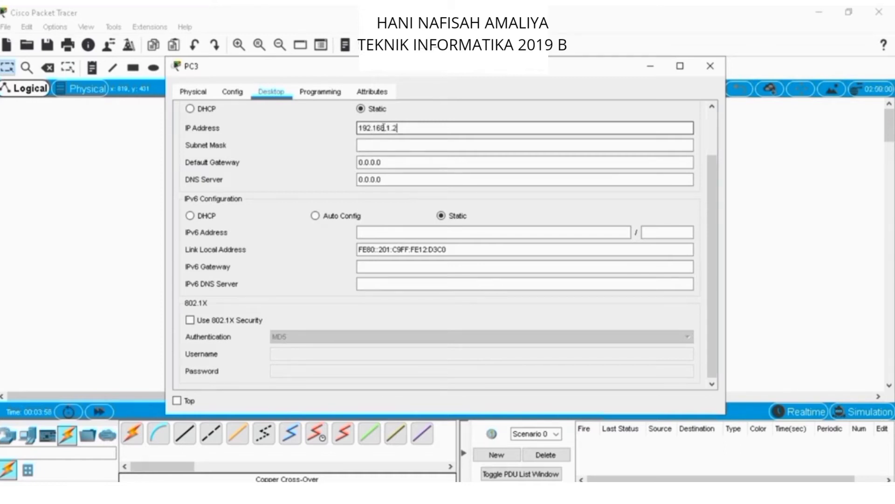
text(192.168.1.253)
key(Tab)
key(Right)
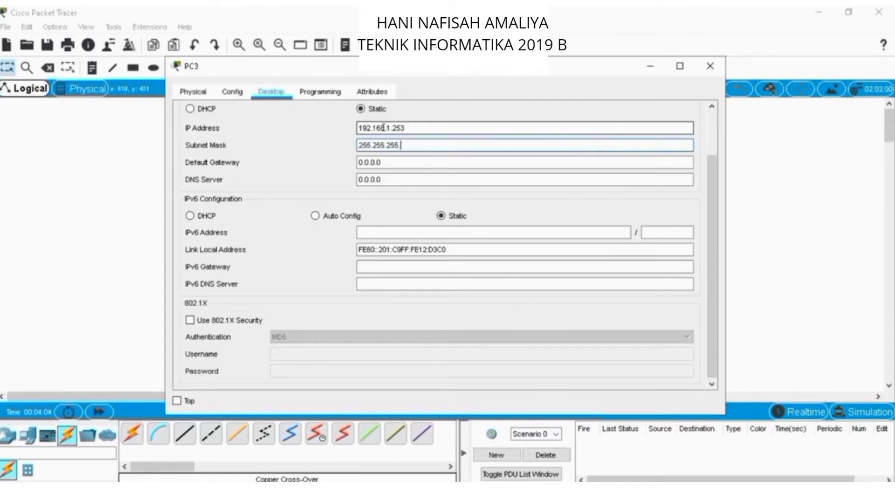
key(Tab)
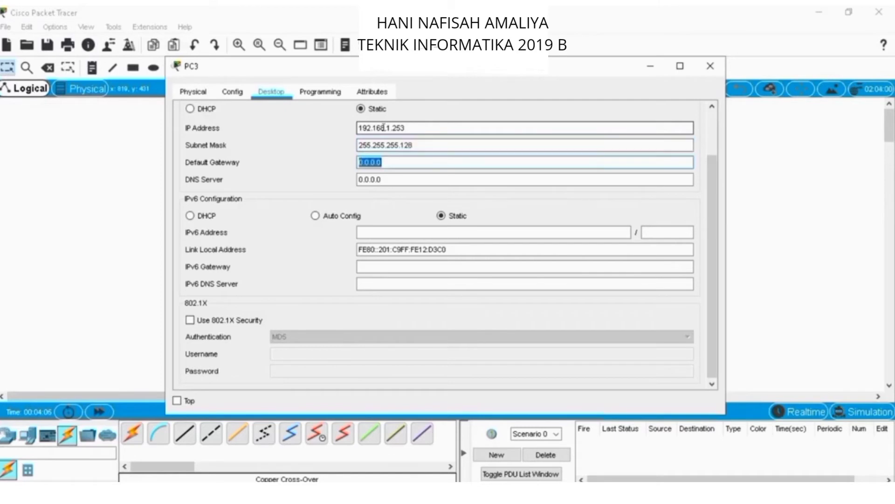
text(192.168.1.254)
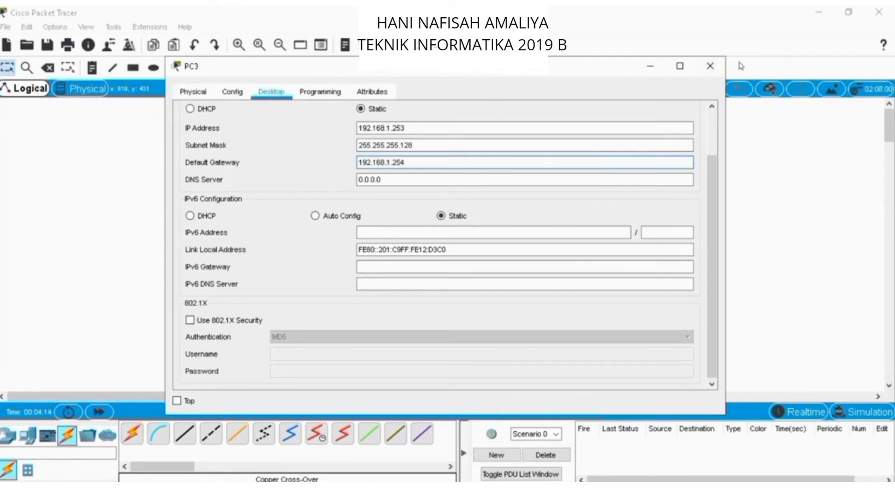
click(711, 66)
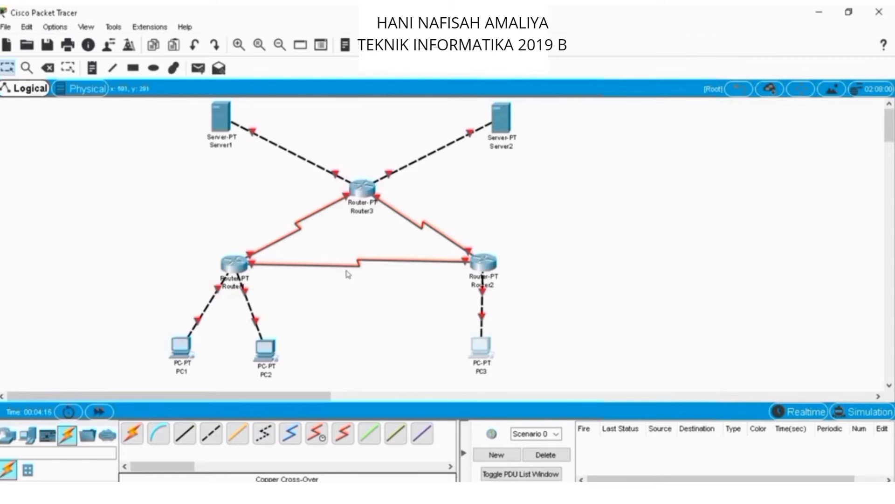
Configure Router1's FastEthernet0/0 with IP address 192.168.1.62 and subnet mask 255.255.255.192, and turn the port on.
click(227, 265)
click(330, 91)
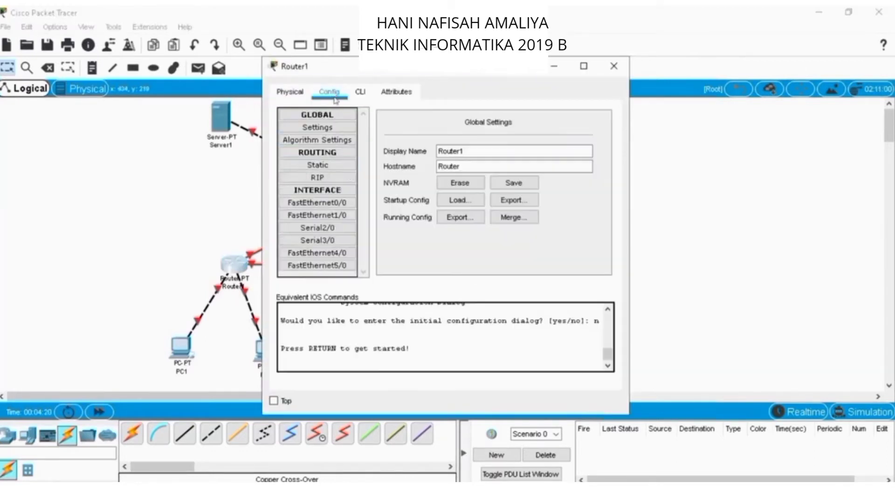
click(347, 206)
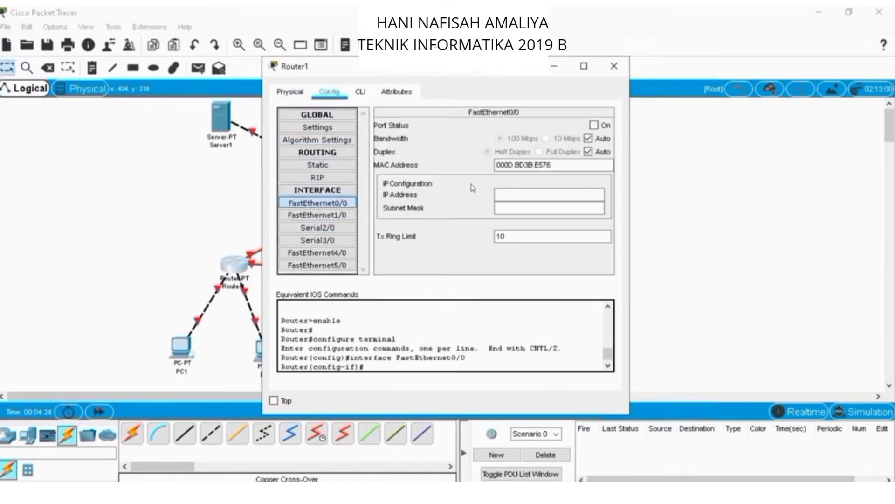
click(532, 195)
text(192.168.1.52)
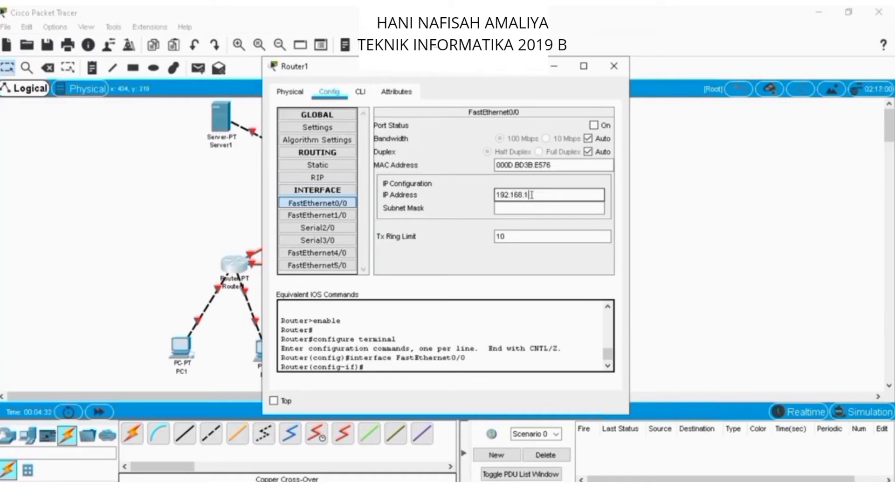
key(Tab)
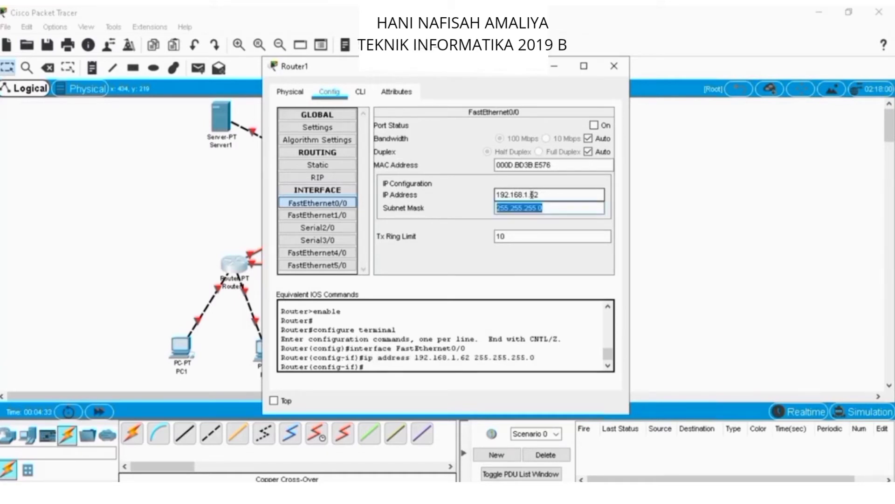
key(Right)
key(BackSpace)
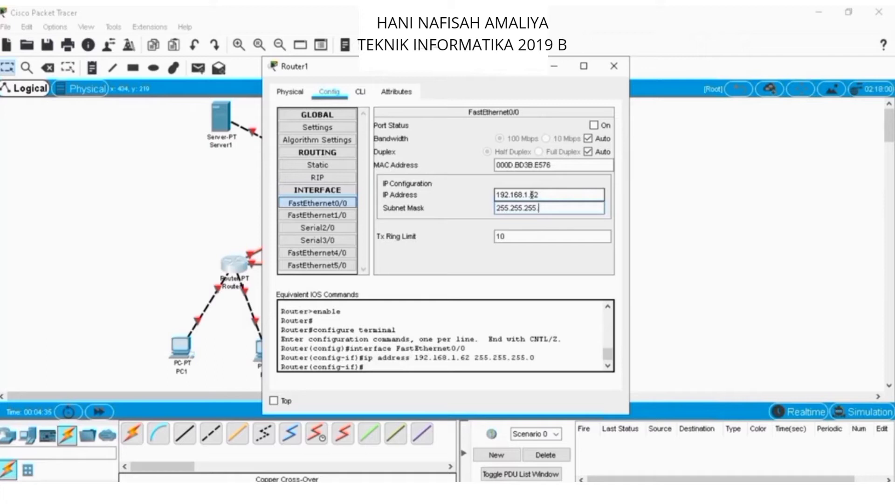
text(192)
click(594, 125)
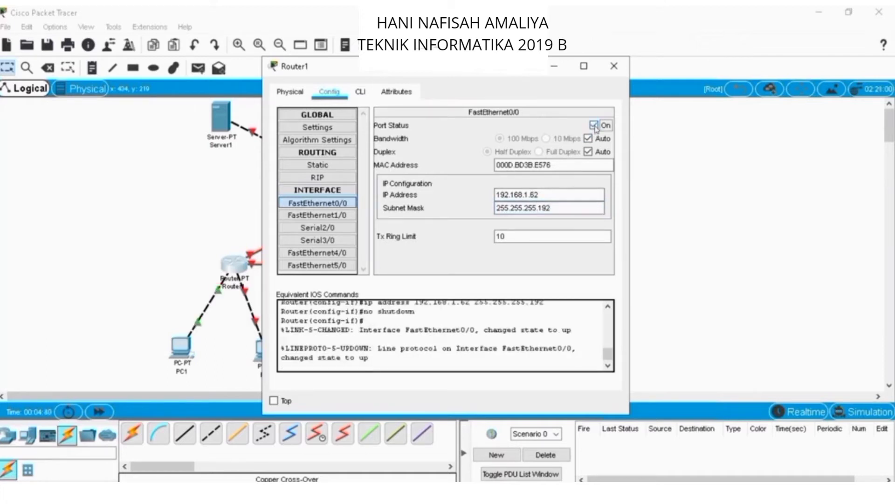
Configure Router1's FastEthernet1/0 with IP address 192.168.1.126 and subnet mask 255.255.255.192, and turn the port on.
click(351, 216)
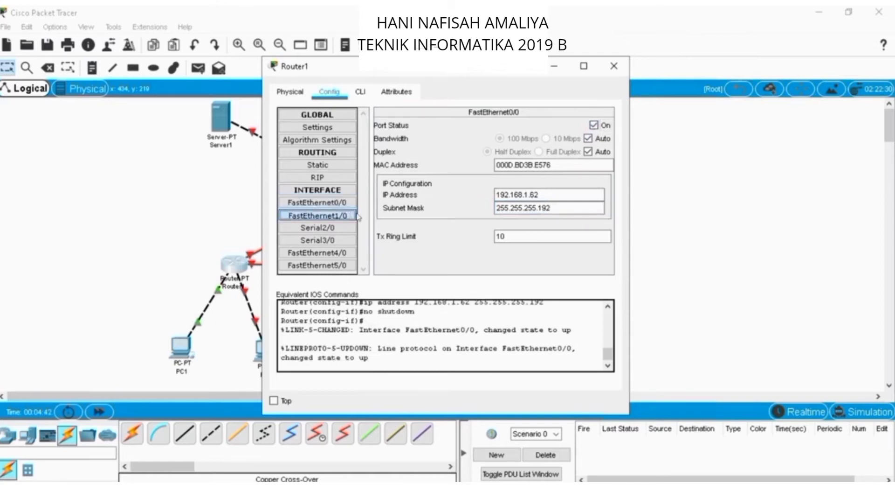
click(529, 195)
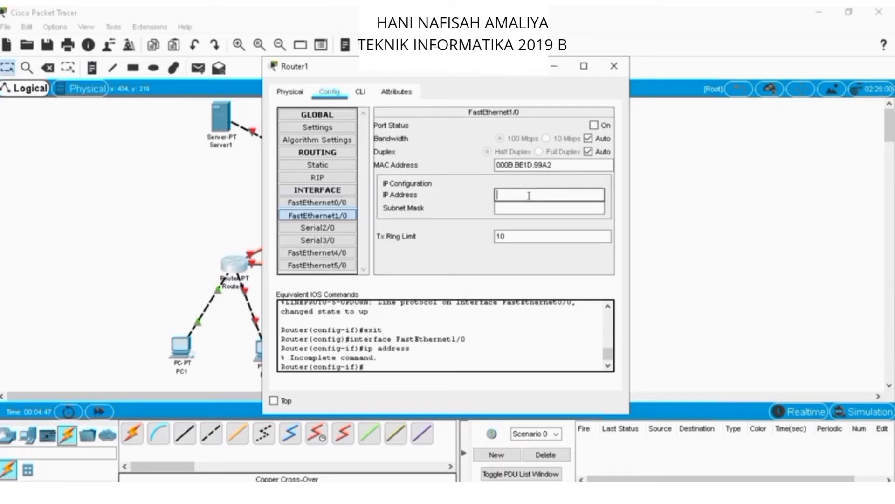
text(192.168.1.126)
key(Tab)
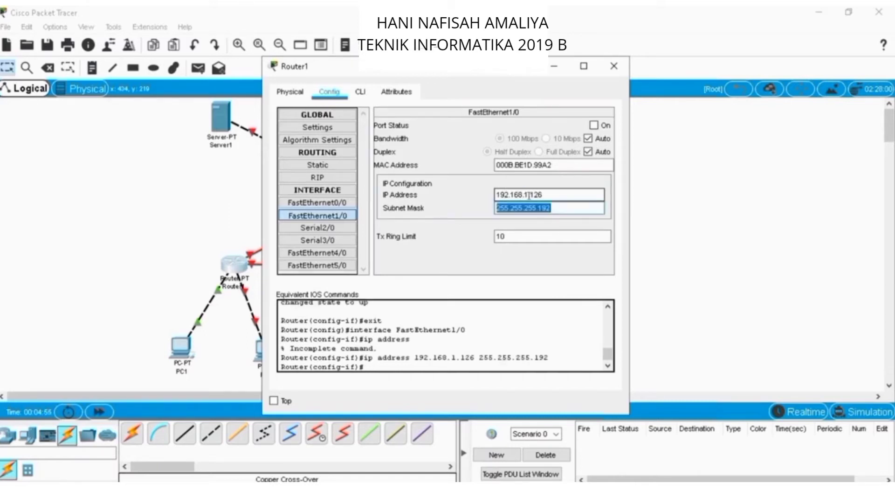
click(594, 125)
Configure Router1's Serial2/0 with IP address 12.12.12.1 and subnet mask 255.255.255.0, and turn the port on.
click(317, 227)
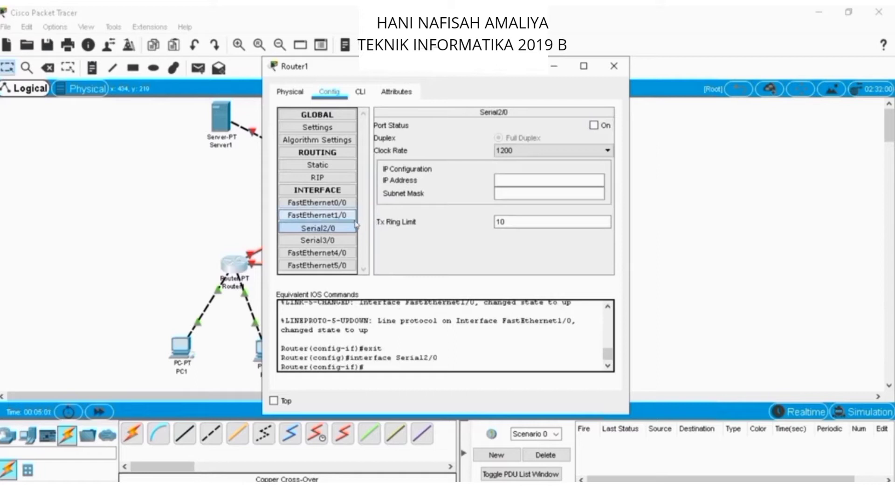
click(518, 179)
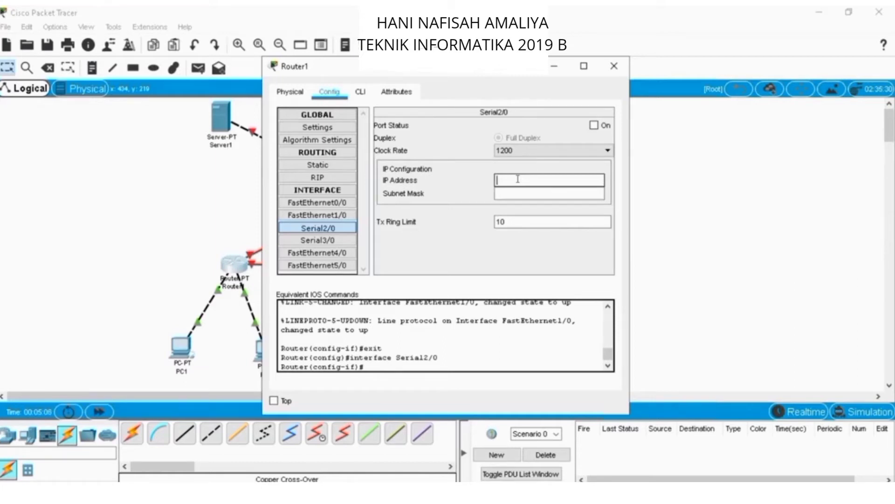
text(12.12.12.1)
key(Tab)
text(255.25)
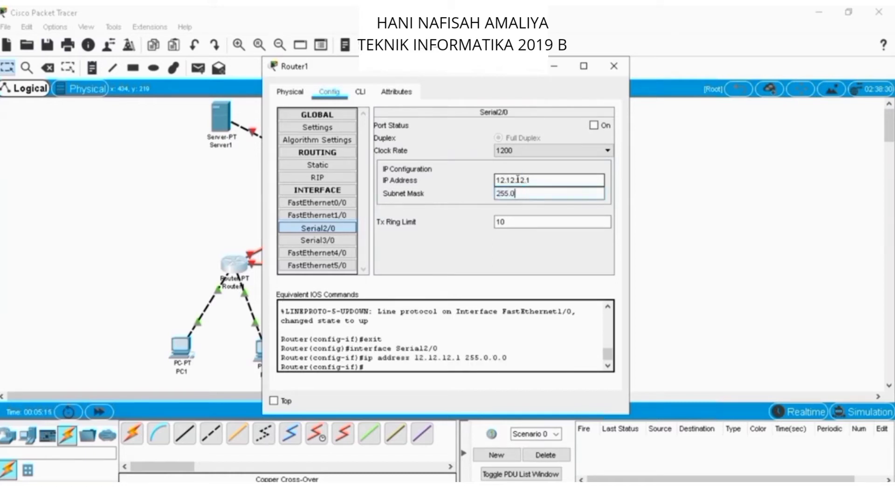
text(5.255.0)
click(595, 125)
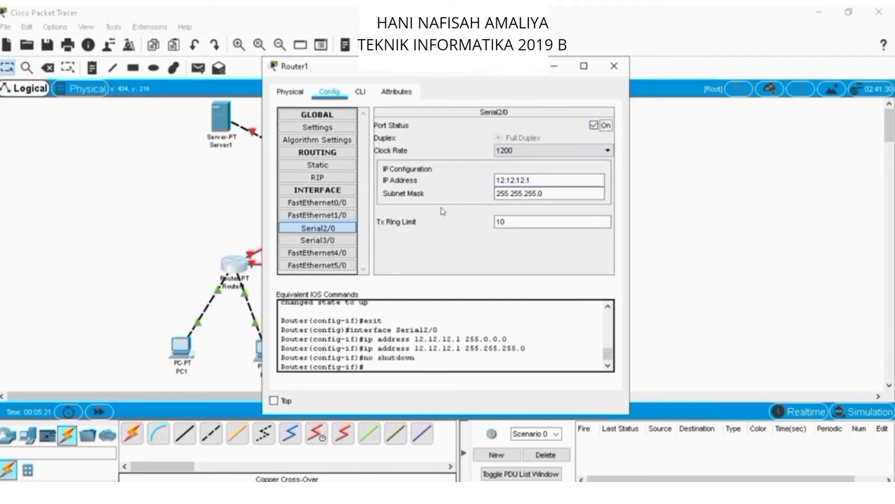
Configure Router1's Serial3/0 with IP address 13.13.13.1 and subnet mask 255.255.255.0, turn the port on and close the router's settings.
click(352, 241)
click(538, 179)
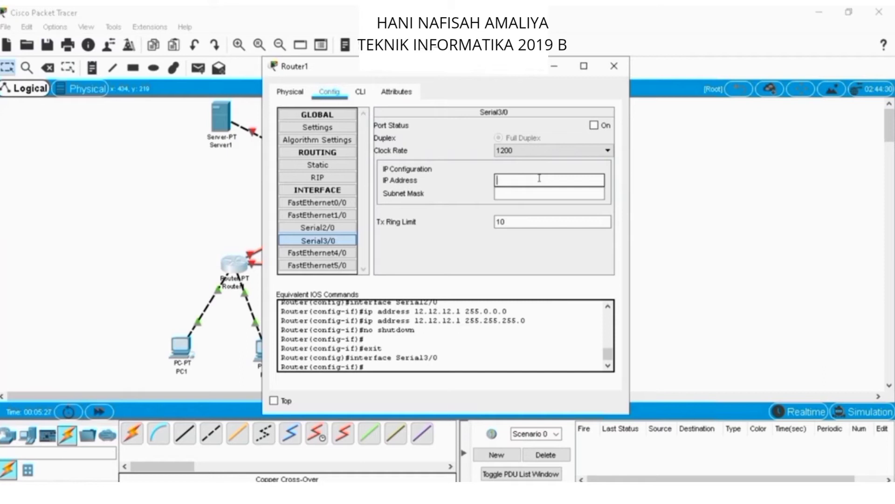
text(13.13.13.1)
key(Tab)
key(End)
key(BackSpace)
key(BackSpace)
key(BackSpace)
key(BackSpace)
key(BackSpace)
text(255)
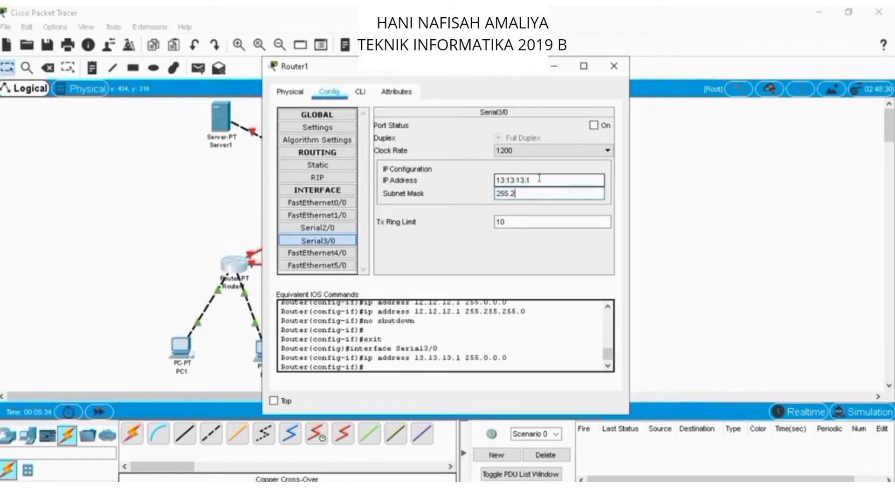
text(.255.0)
click(594, 125)
click(615, 66)
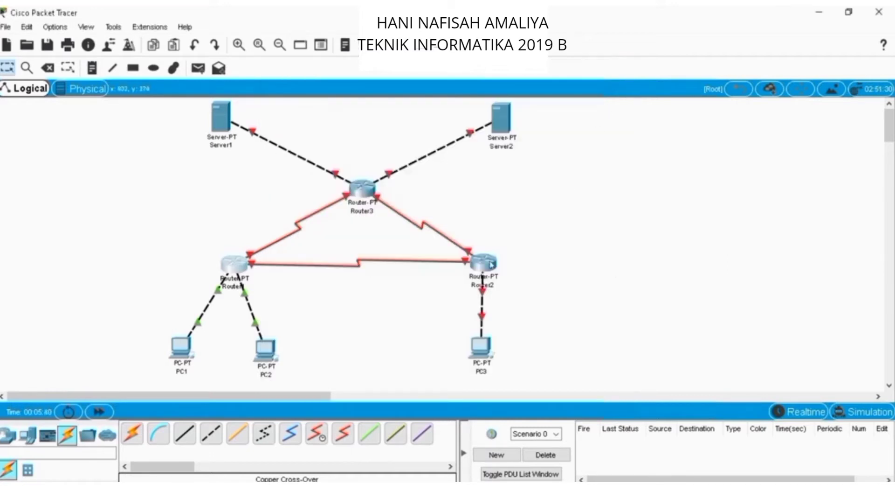
Configure Router2's FastEthernet0/0 with IP address 192.168.1.254 and subnet mask 255.255.255.128, and turn the port on.
mouse_move(487, 267)
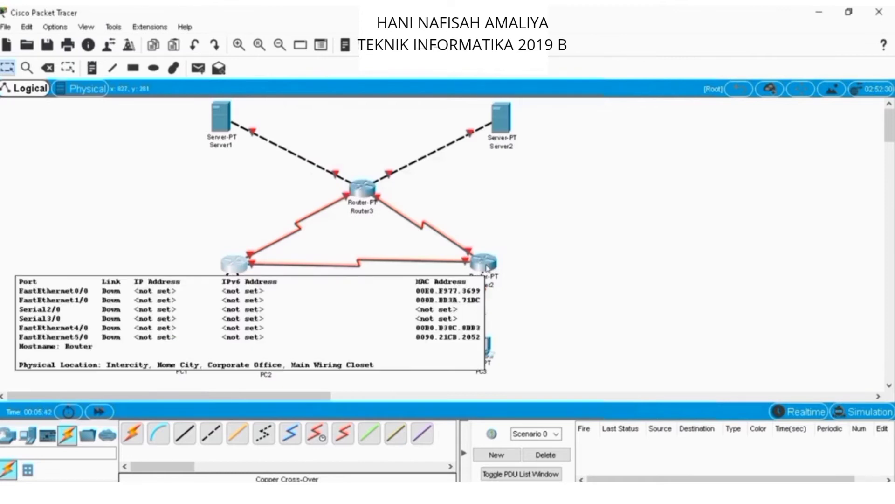
click(488, 267)
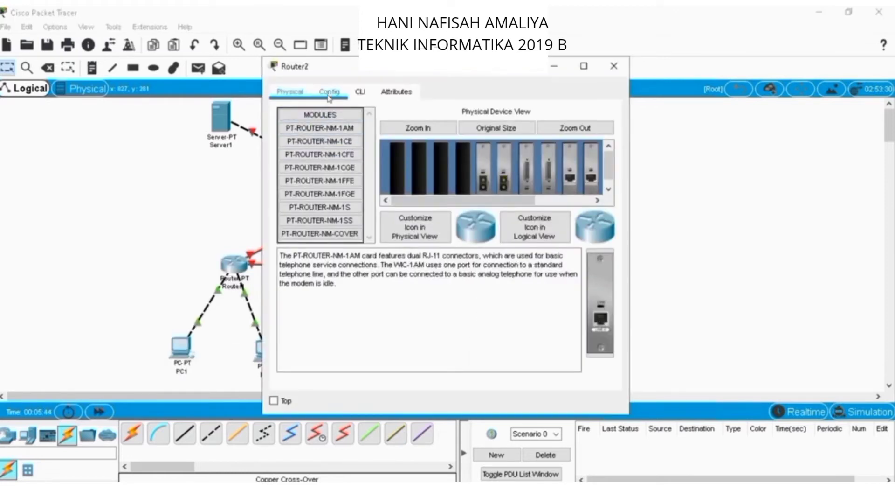
click(330, 91)
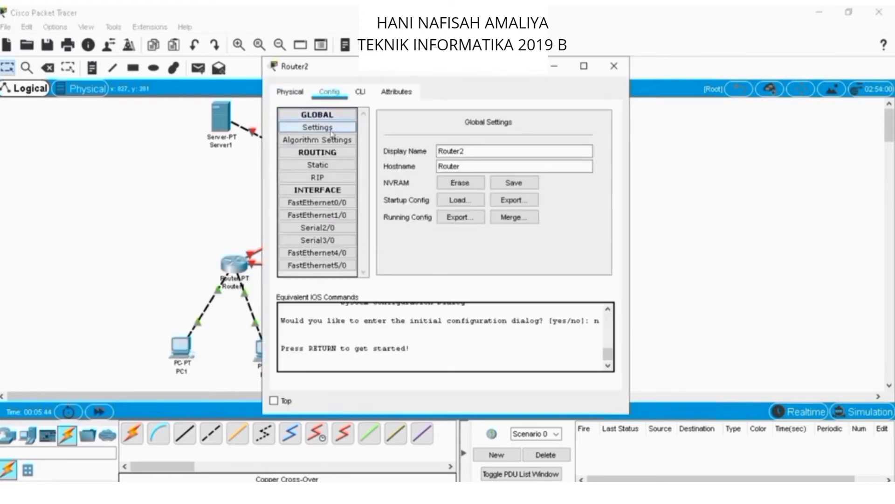
click(331, 205)
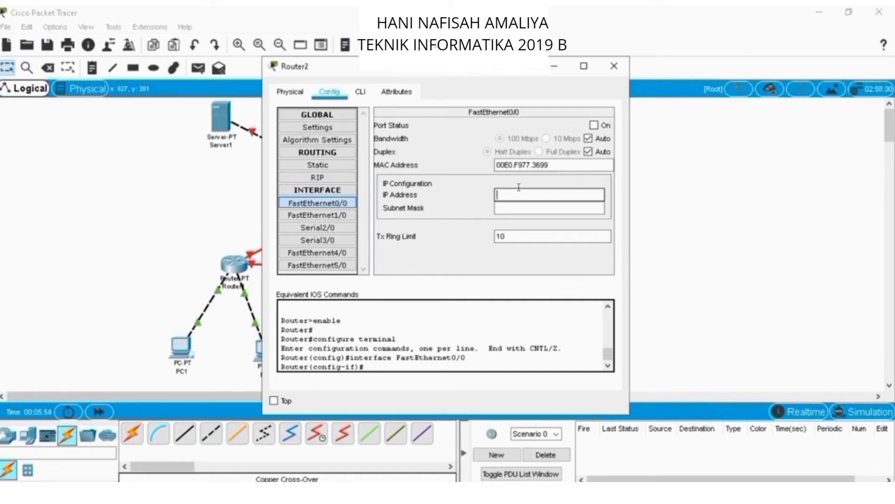
text(192.168.1.254)
key(Tab)
key(End)
key(BackSpace)
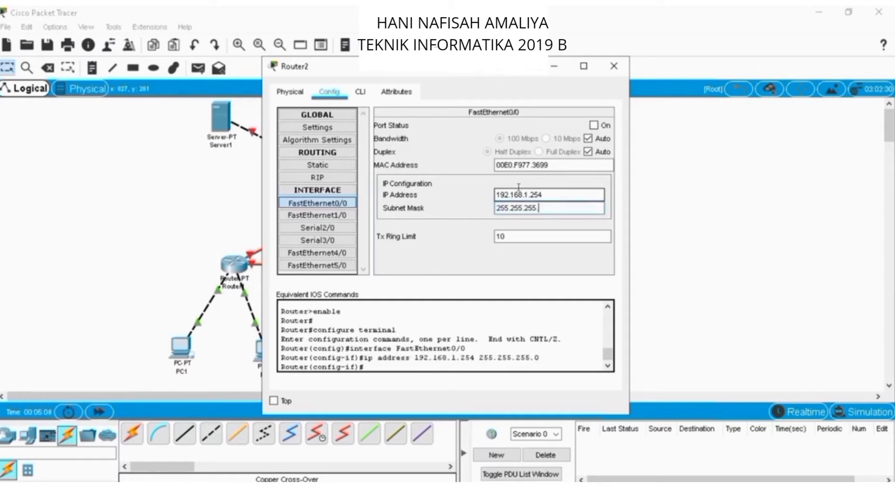
text(128)
click(594, 125)
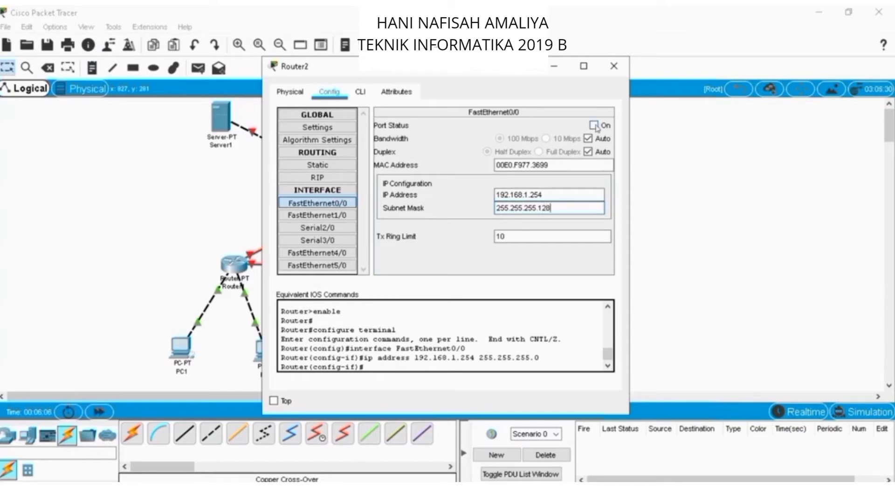
Configure Router2's Serial2/0 with IP address 12.12.12.2 and subnet mask 255.255.255.0, and turn the port on.
click(329, 228)
click(544, 180)
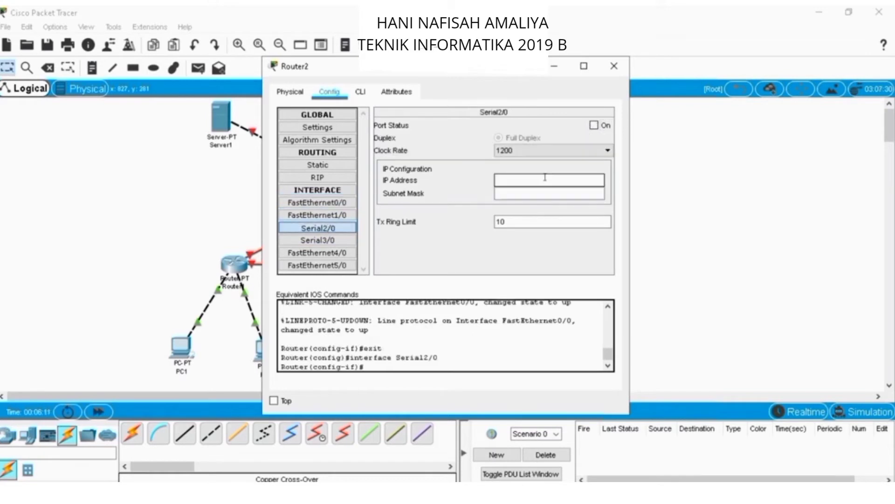
text(12.12.12.2)
key(Tab)
key(BackSpace)
key(BackSpace)
key(BackSpace)
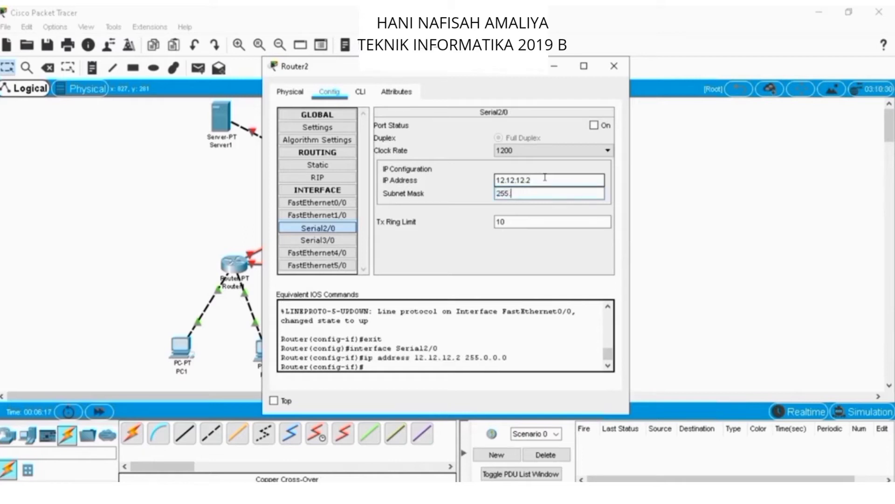
text(255.255.0)
click(594, 126)
Configure Router2's Serial3/0 with IP address 23.23.23.2 and subnet mask 255.255.255.0, turn the port on and close the router's settings.
click(345, 243)
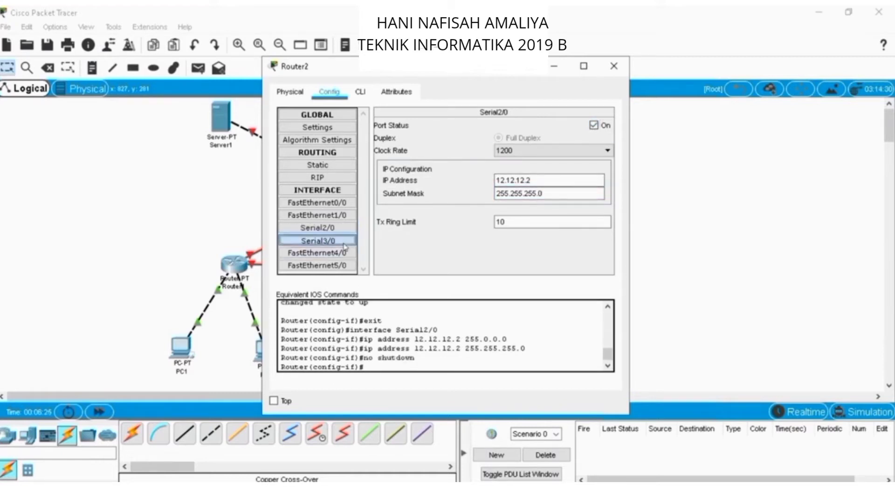
click(532, 181)
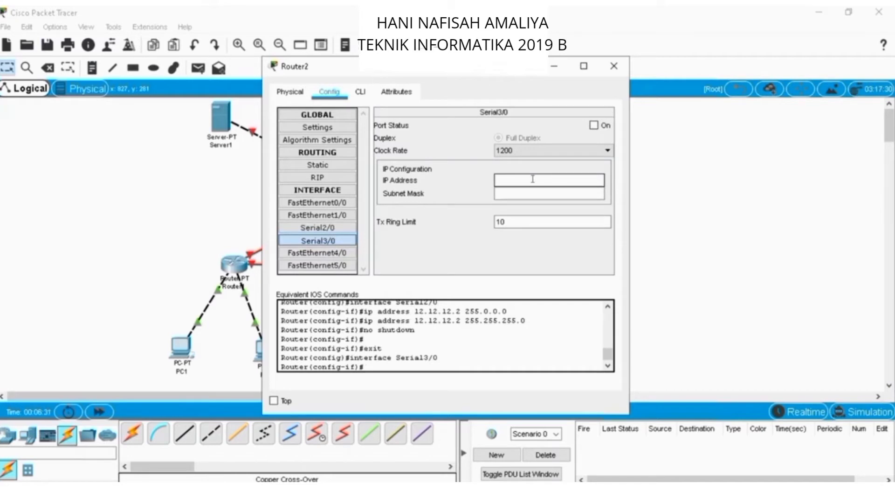
text(23.23.23.2)
key(Tab)
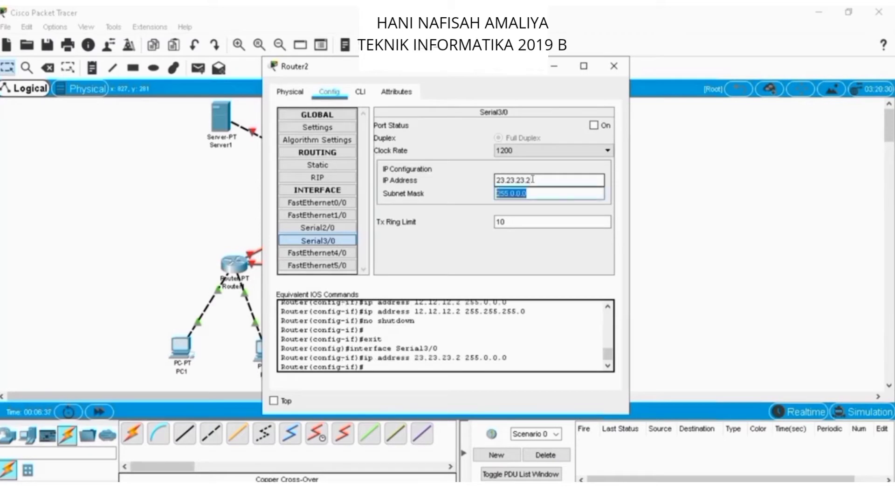
text(255.255.255.0)
click(594, 125)
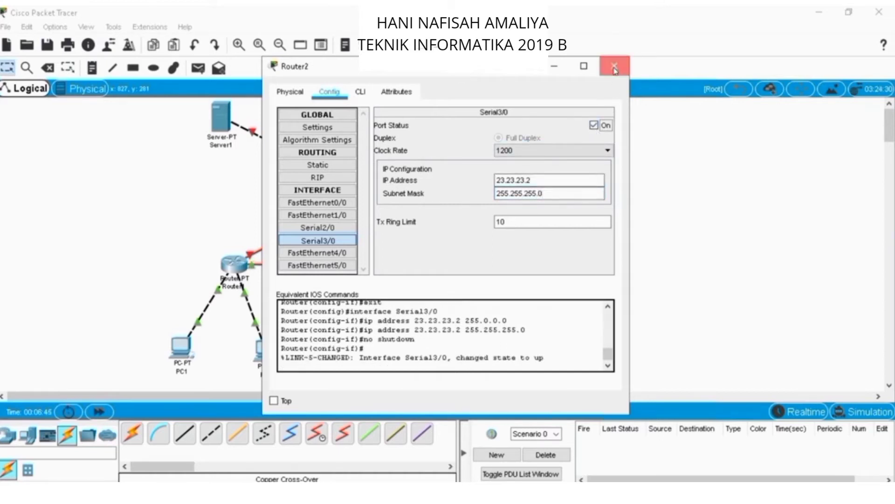
click(615, 69)
Configure Router3's Serial2/0 with IP address 13.13.13.3 and subnet mask 255.255.255.0, and turn the port on.
click(371, 193)
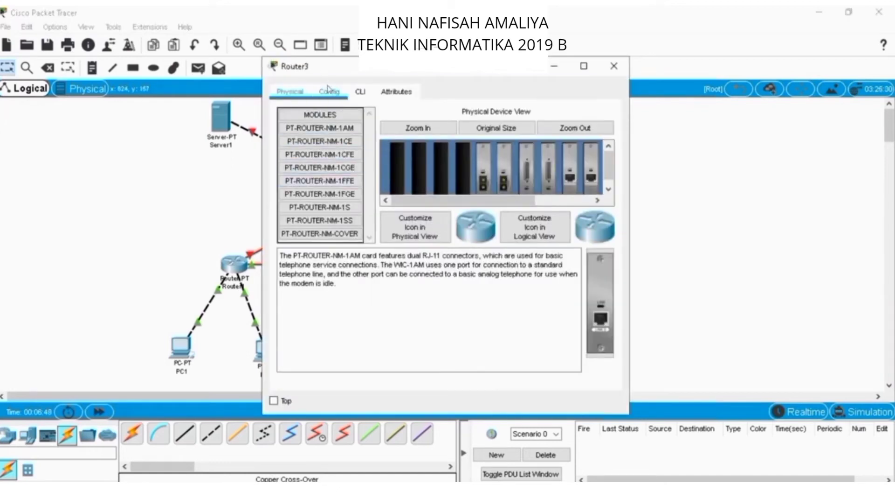
click(328, 90)
click(317, 228)
click(513, 178)
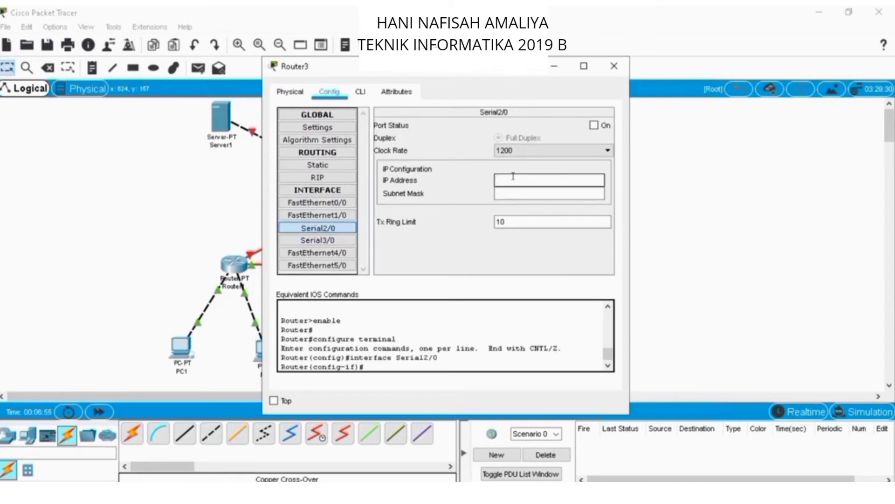
text(13.13.13.3)
key(Tab)
key(End)
key(BackSpace)
key(BackSpace)
key(BackSpace)
key(BackSpace)
key(BackSpace)
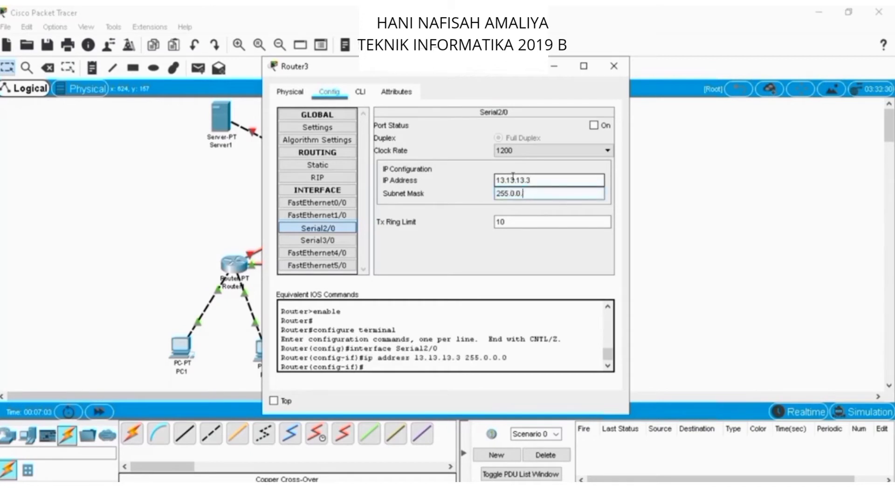
text(255.255.0)
click(594, 125)
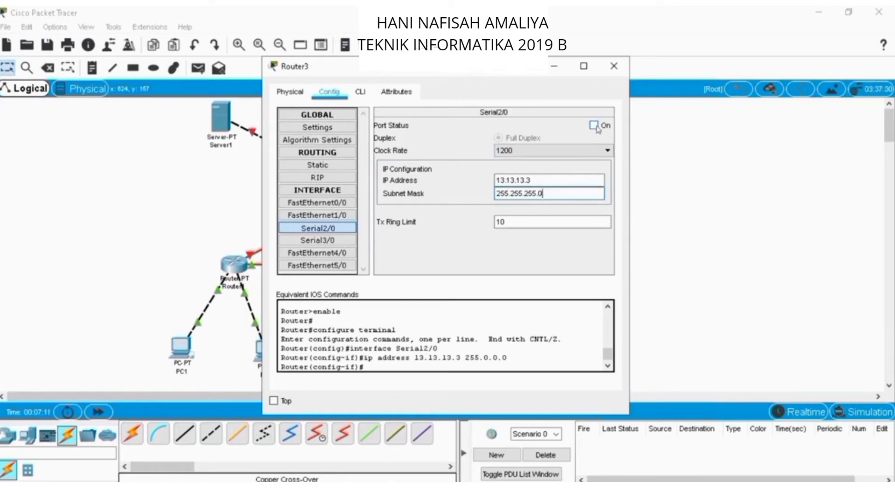
Configure Router3's Serial3/0 with IP address 23.23.23.3 and subnet mask 255.255.255.0, and turn the port on.
click(318, 241)
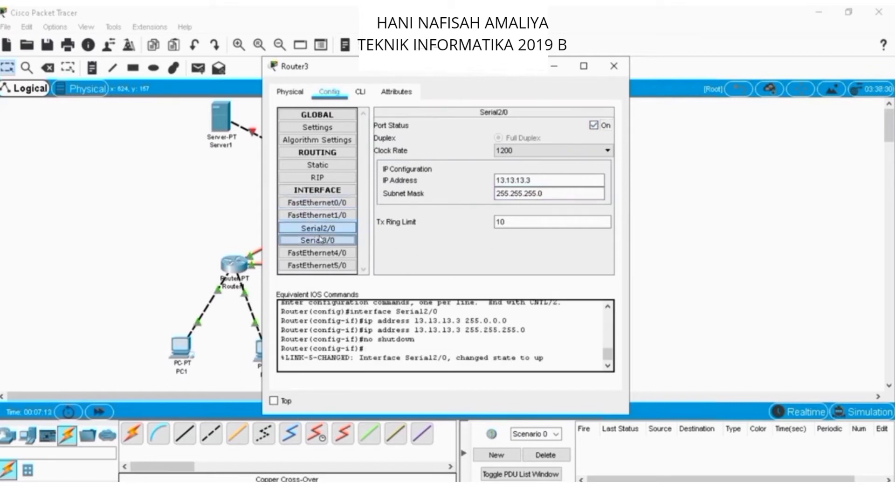
click(541, 178)
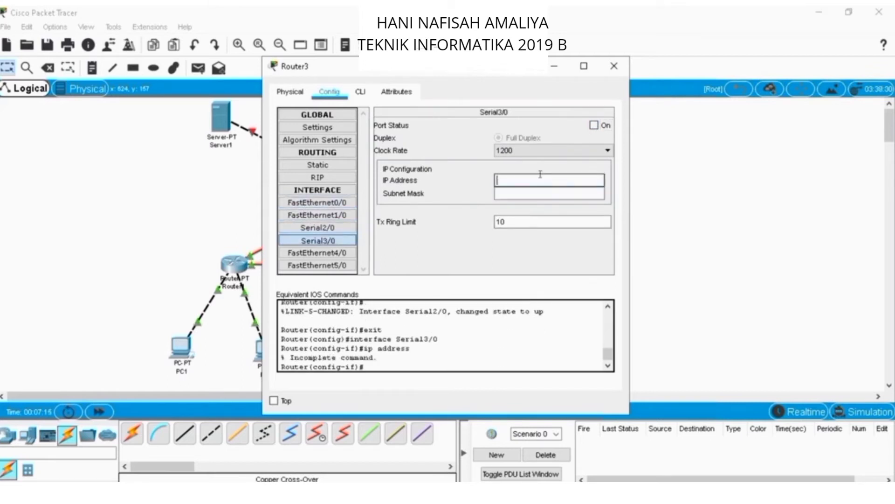
text(23.23.23.)
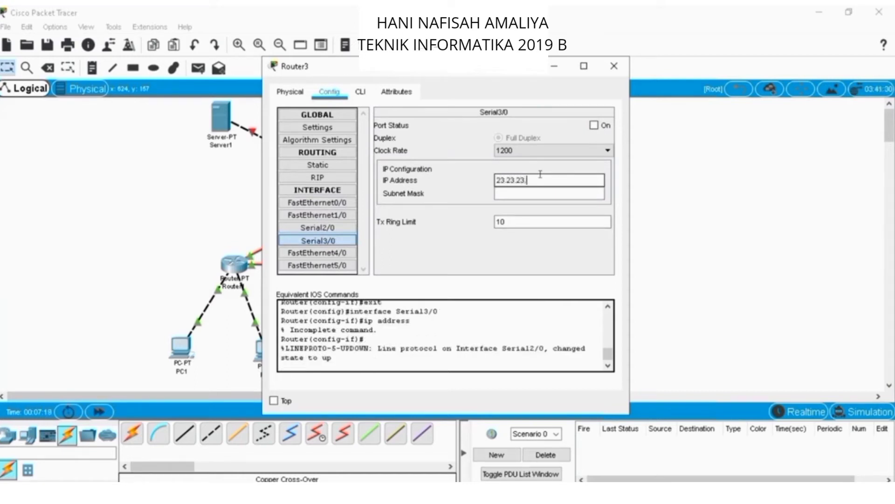
text(3)
click(535, 194)
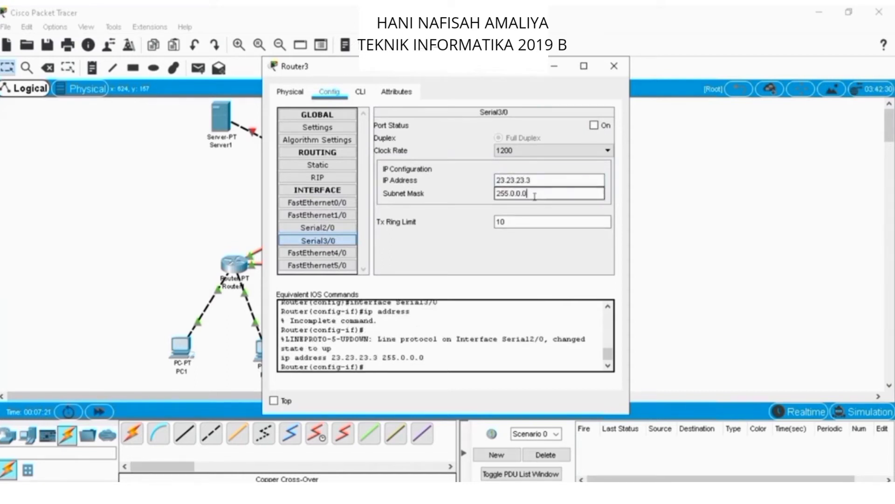
key(BackSpace)
key(BackSpace)
key(BackSpace)
key(BackSpace)
key(BackSpace)
text(255.255.0)
click(593, 125)
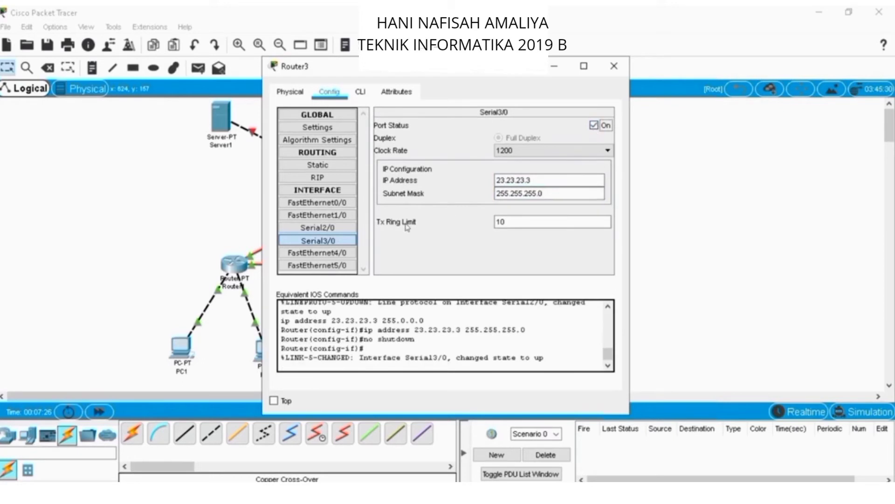
Configure Router3's FastEthernet0/0 with IP address 33.33.33.3 and subnet mask 255.255.255.0, and turn the port on.
click(350, 231)
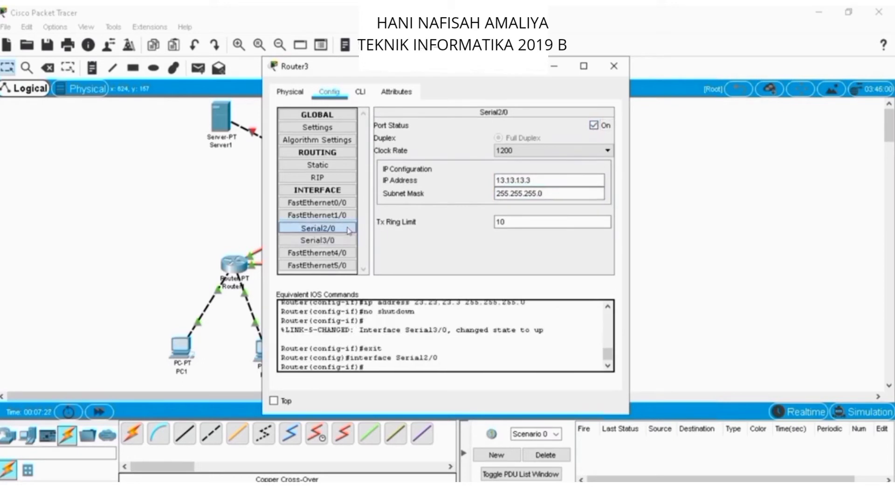
click(349, 204)
click(497, 195)
click(544, 195)
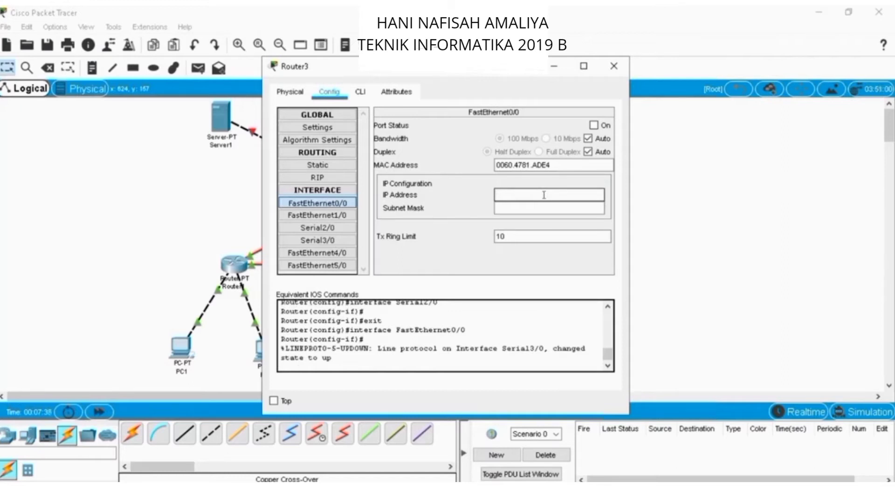
text(33.33.33.3)
key(Tab)
key(End)
key(BackSpace)
key(BackSpace)
key(BackSpace)
key(BackSpace)
key(BackSpace)
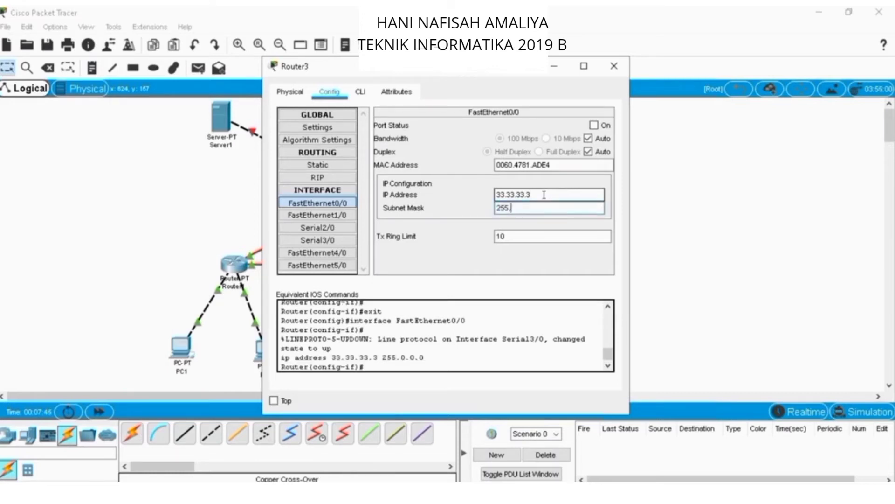
text(255.255.0)
click(595, 125)
Configure Router3's FastEthernet1/0 with IP address 43.43.43.3 and subnet mask 255.255.255.0, turn the port on and close the router's settings.
click(317, 215)
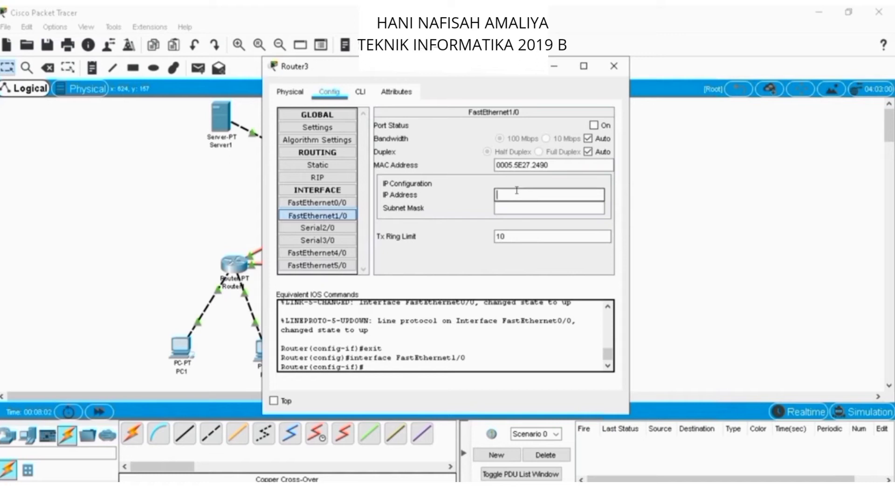
text(43.43.43.3)
key(Tab)
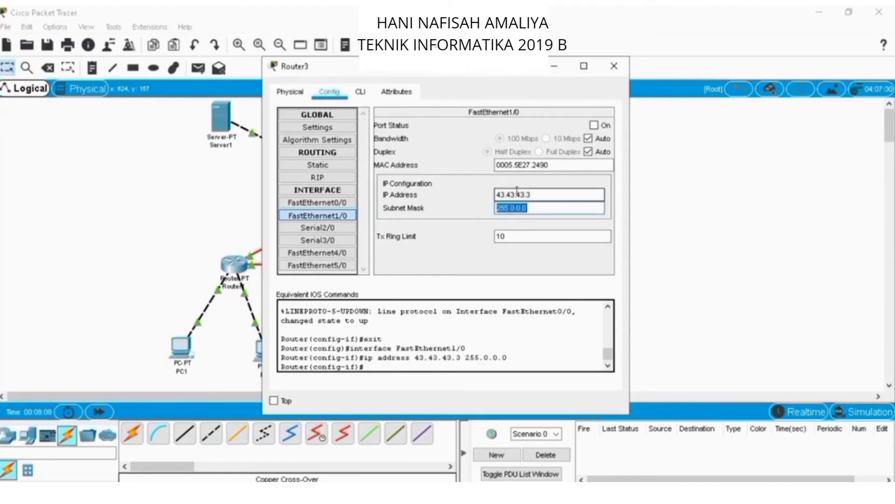
key(Right)
key(BackSpace)
key(BackSpace)
key(BackSpace)
key(BackSpace)
key(BackSpace)
text(255.255.0)
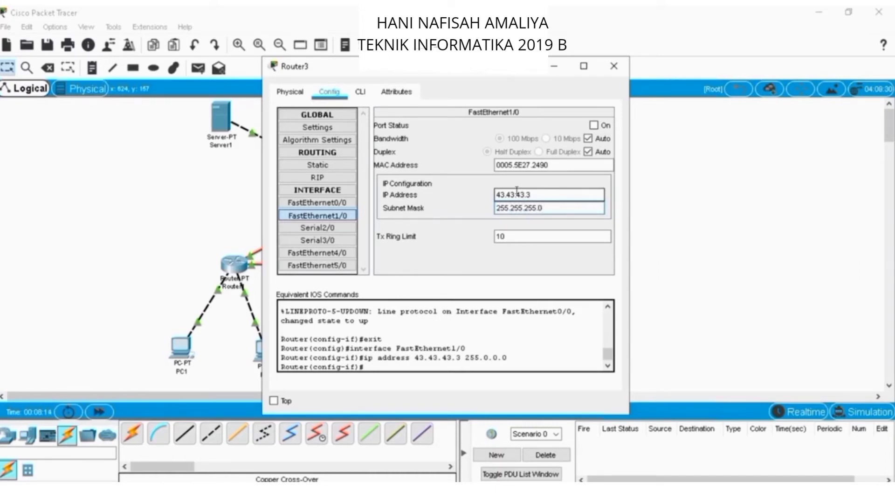
click(594, 125)
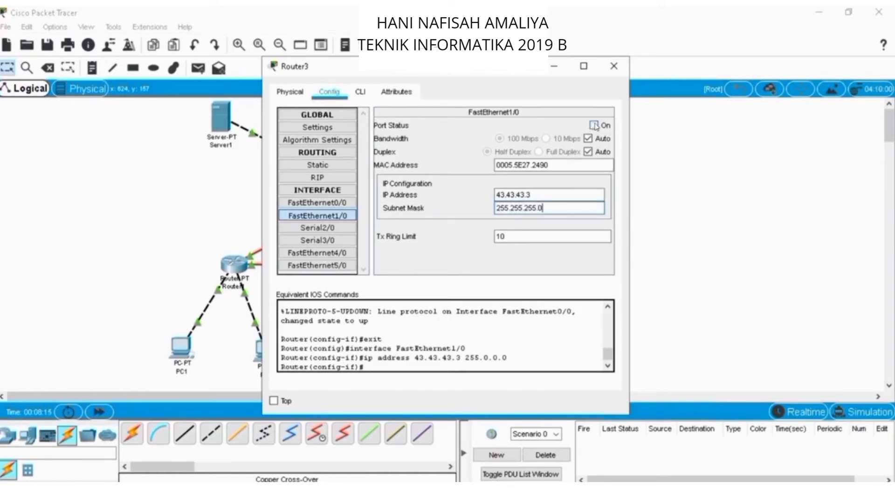
click(616, 74)
Set Server1's static IP address to 33.33.33.1 in its IP configuration.
click(222, 115)
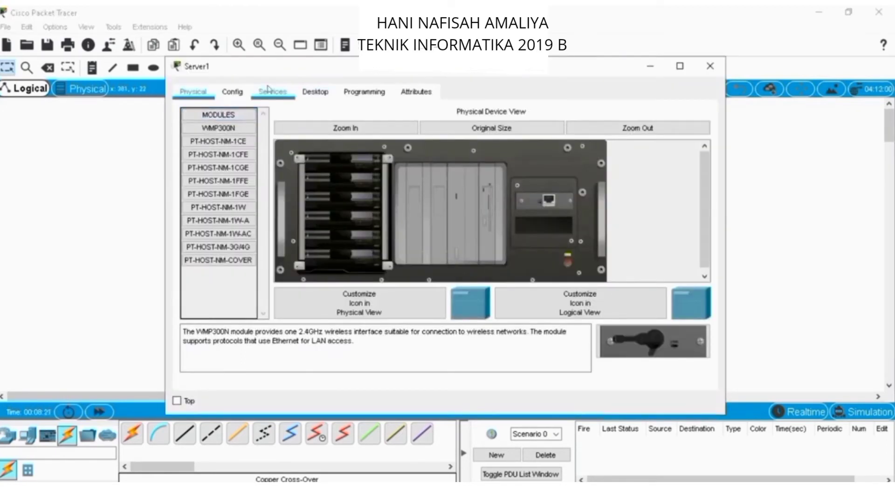
click(313, 95)
click(230, 128)
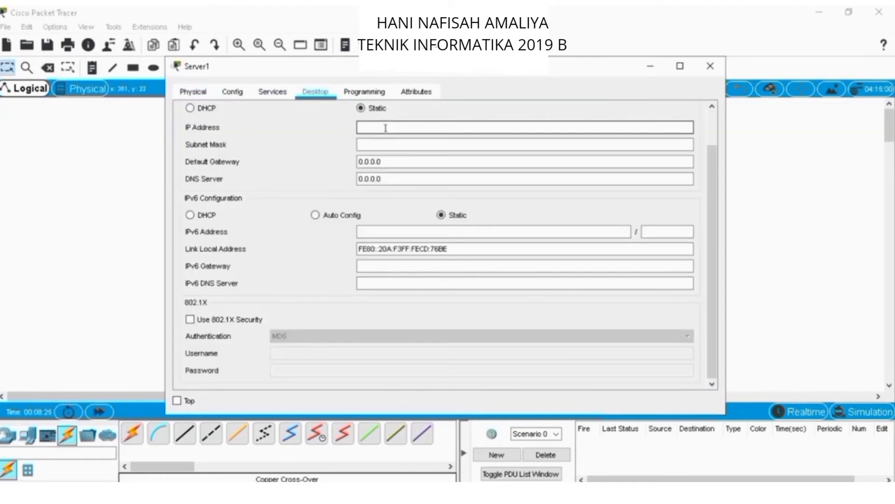
text(33.33.33.1)
key(Tab)
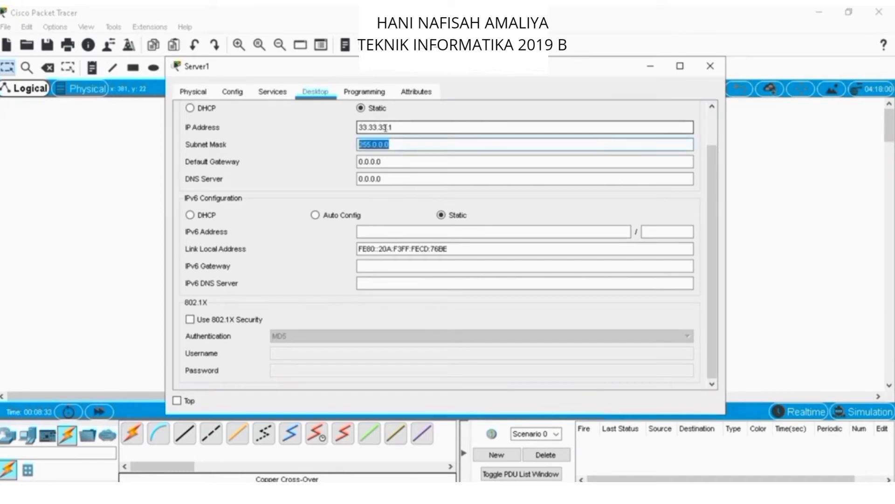
Set Server1's subnet mask to 255.255.255.0.
key(End)
key(BackSpace)
key(BackSpace)
key(BackSpace)
key(BackSpace)
key(BackSpace)
text(255.255.)
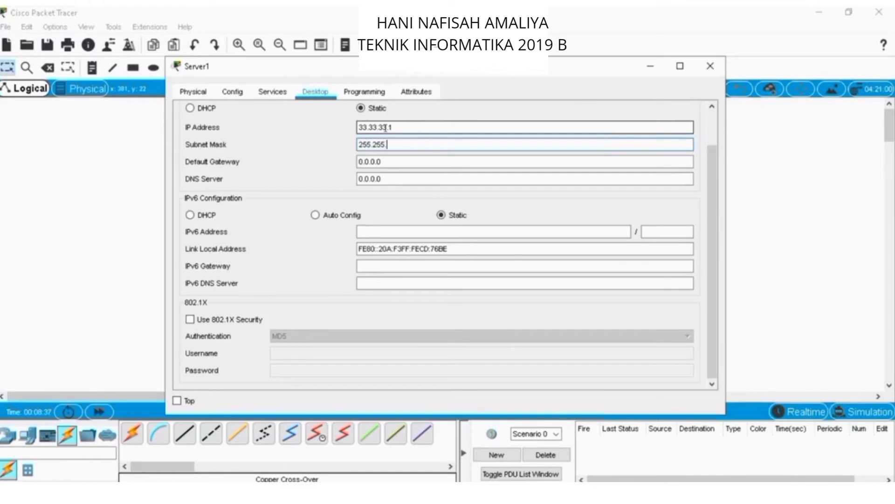
text(0)
Fill in Server1's default gateway and close the server's settings.
key(Tab)
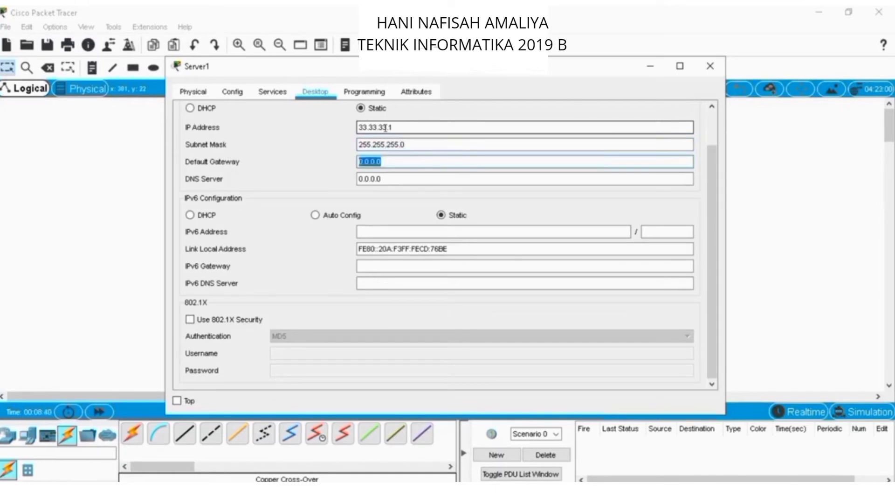
text(1)
text(33.33.)
text(33.1)
click(710, 66)
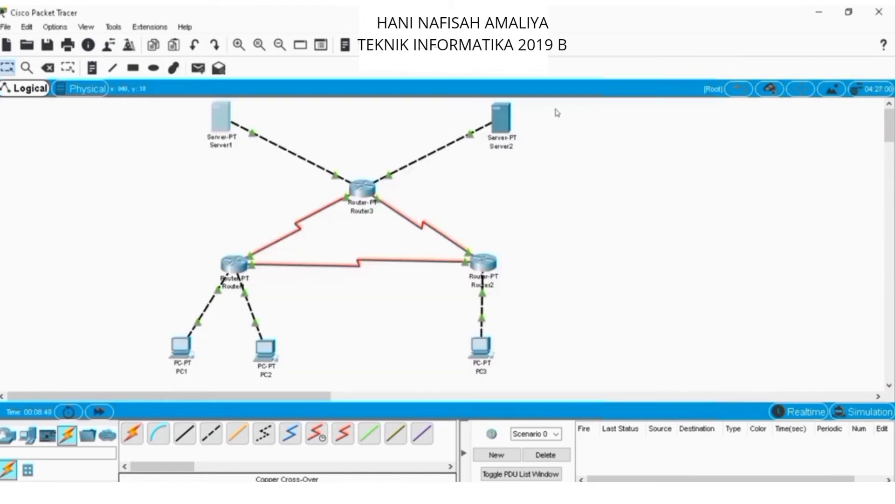
Set Server2's static IP address to 43.43.43.1 in its IP configuration.
click(502, 119)
click(315, 91)
click(254, 130)
click(427, 129)
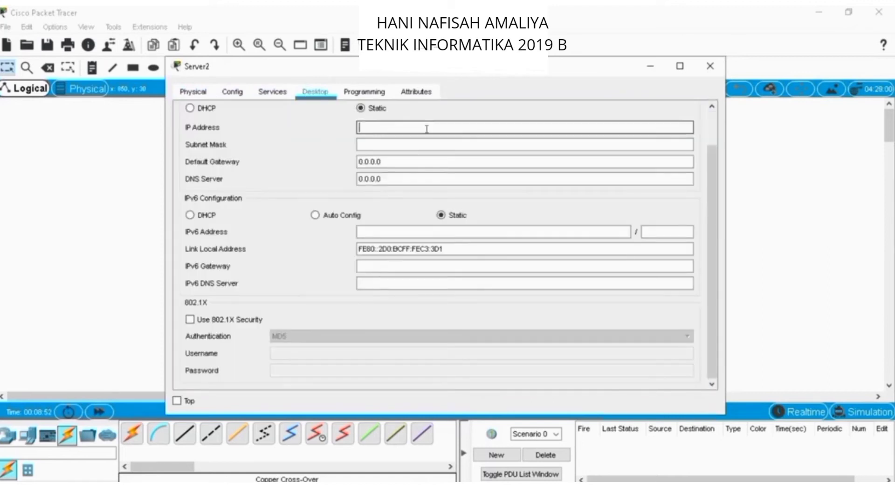
text(43.43.43.1)
key(Tab)
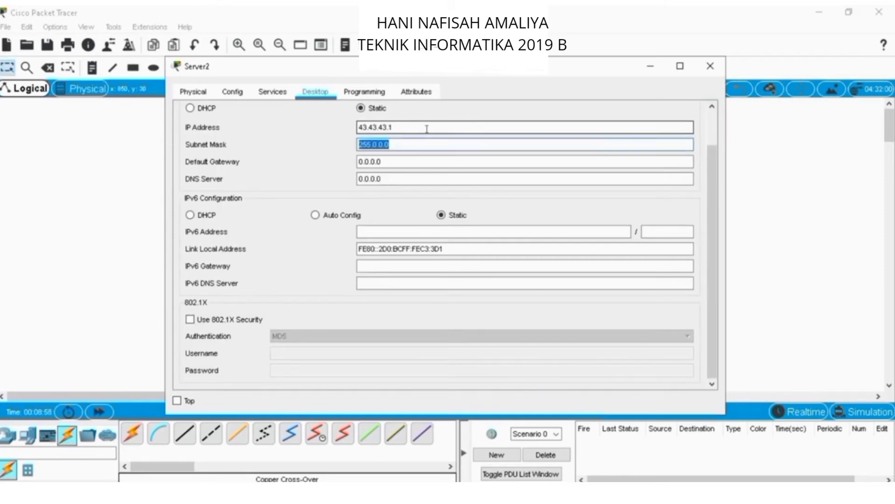
Set Server2's subnet mask to 255.255.255.0.
key(Right)
key(BackSpace)
key(BackSpace)
key(BackSpace)
key(BackSpace)
key(BackSpace)
text(255.255.0)
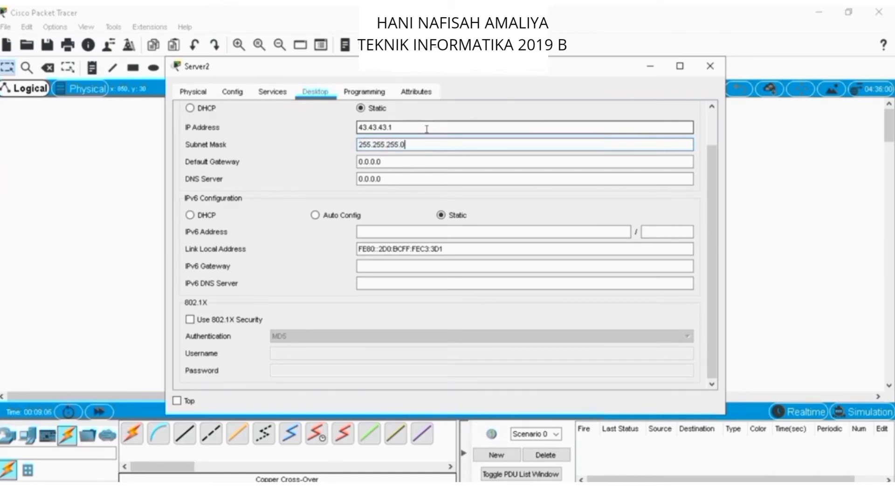
Set Server2's default gateway to 43.43.43.3 and close the server's settings.
key(Tab)
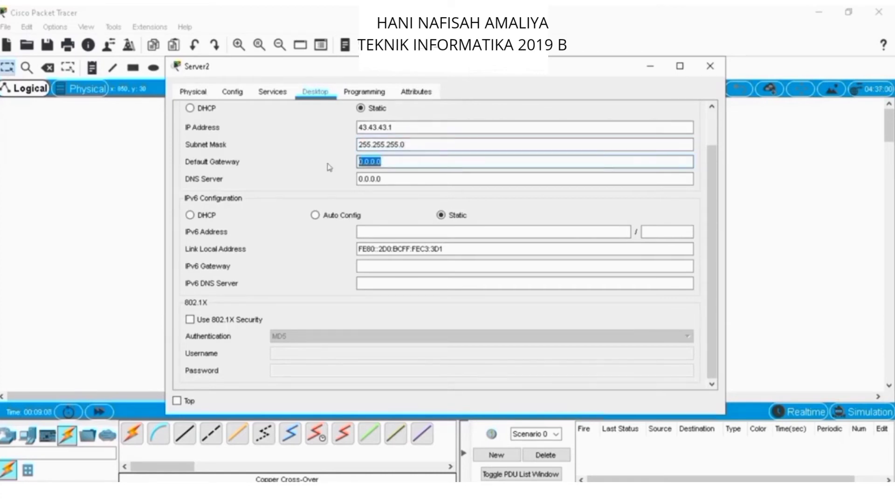
key(BackSpace)
text(43.43.43.3)
click(711, 66)
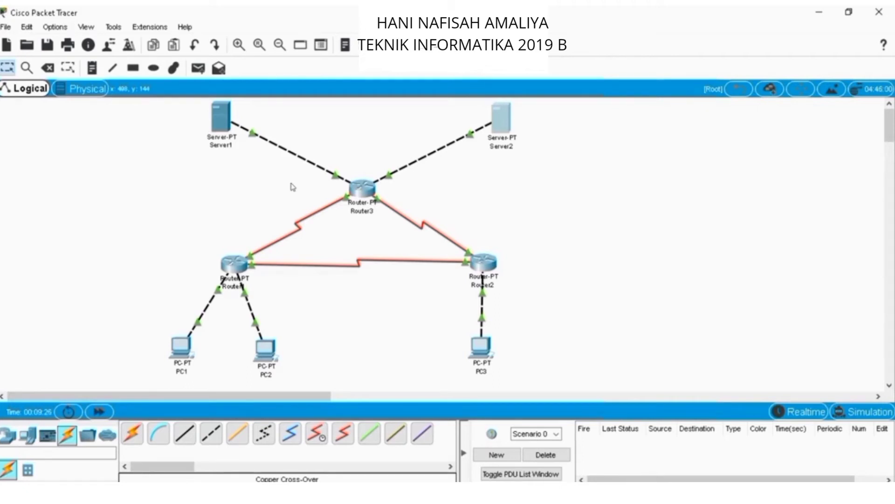
Switch to Simulation mode and filter the IPv4 events so that only ICMP stays enabled.
click(856, 412)
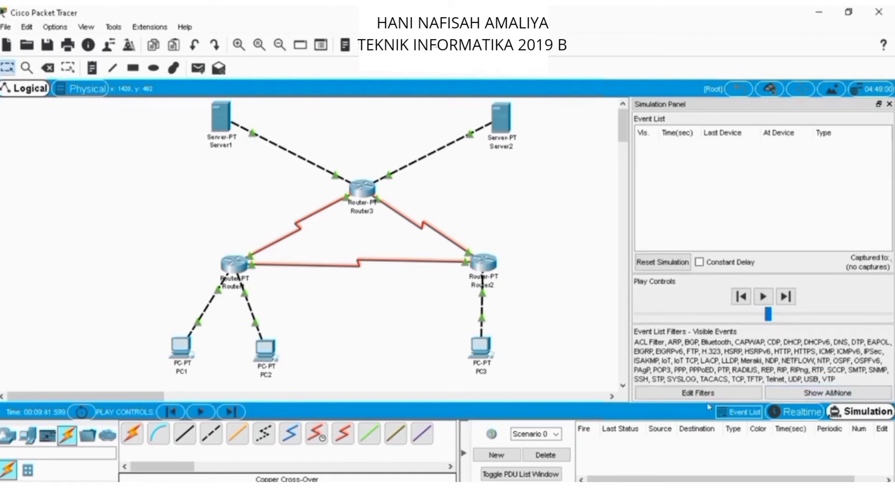
click(699, 392)
click(348, 135)
click(348, 121)
click(414, 121)
click(413, 135)
click(414, 150)
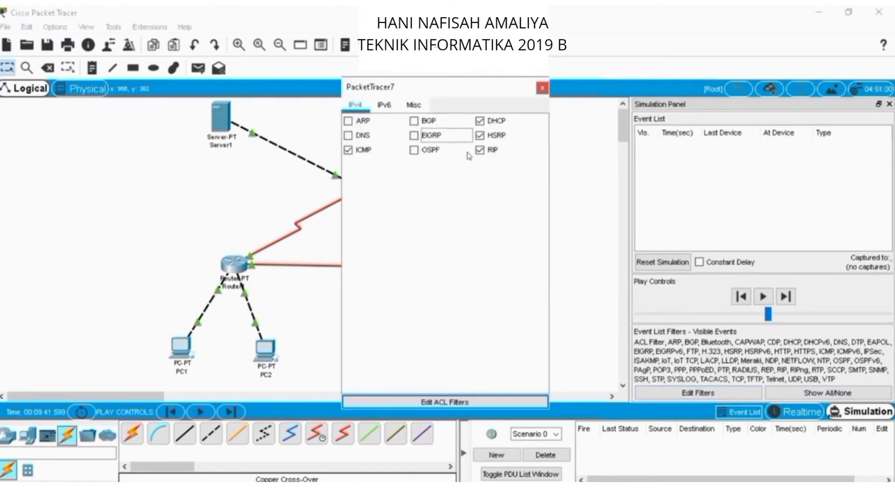
click(480, 150)
click(480, 121)
click(480, 135)
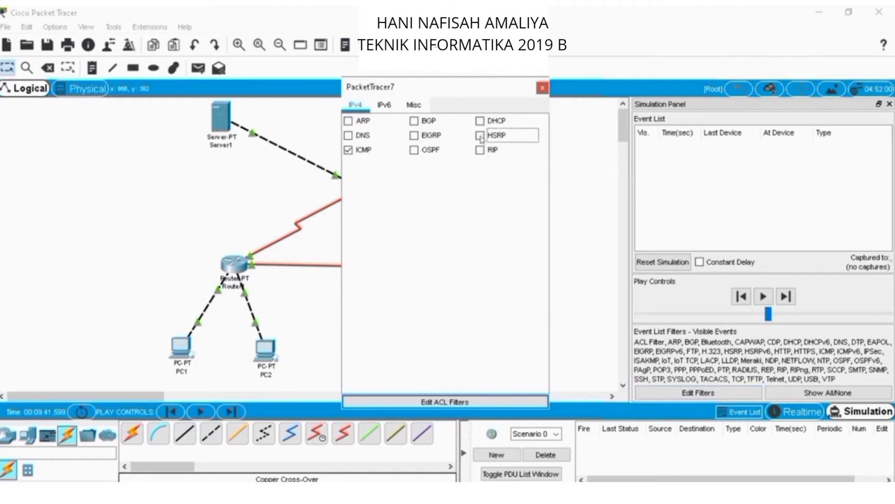
click(543, 89)
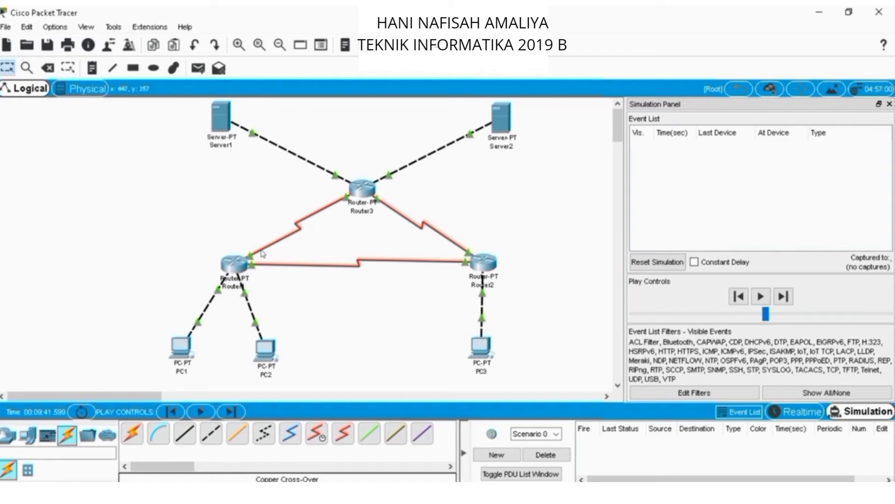
Try to add a static route on Router1 for network 192.168.1.128 with mask 255.255.255.0 and next hop 12.12.12.2.
mouse_move(241, 265)
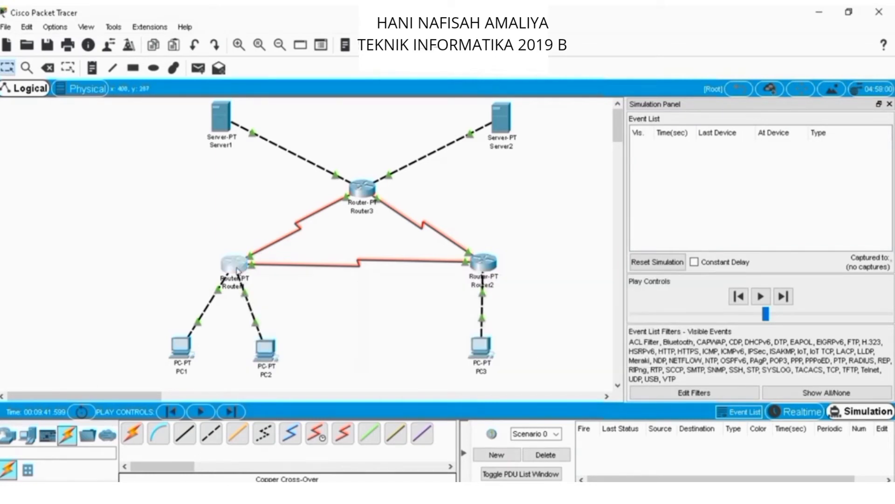
click(238, 267)
click(329, 164)
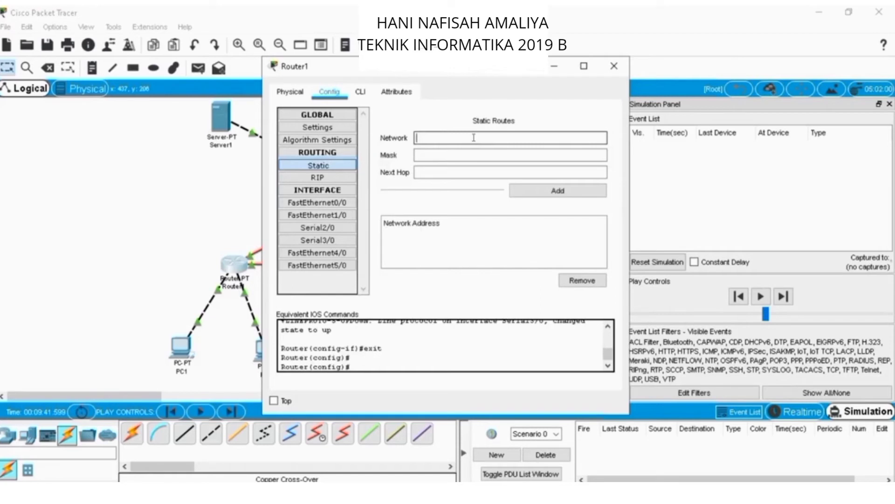
text(192.168.1.128)
key(Tab)
text(25)
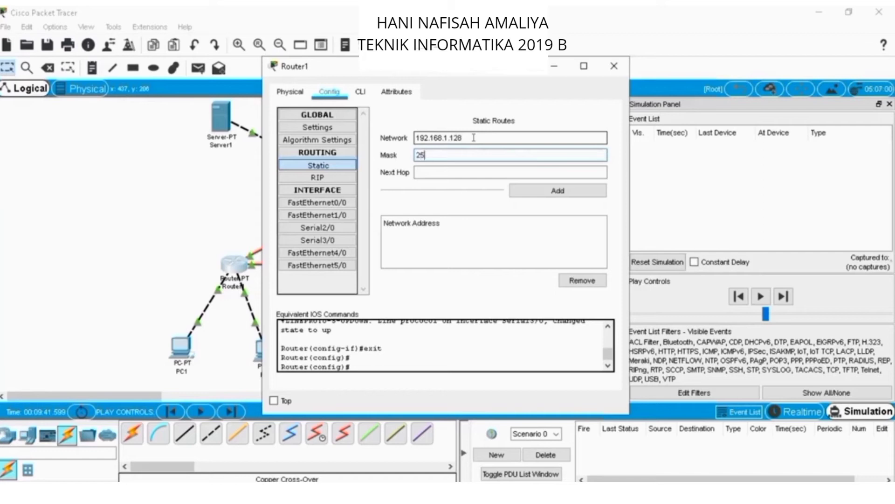
text(5.255.255.0)
key(Tab)
text(12.12.12.2)
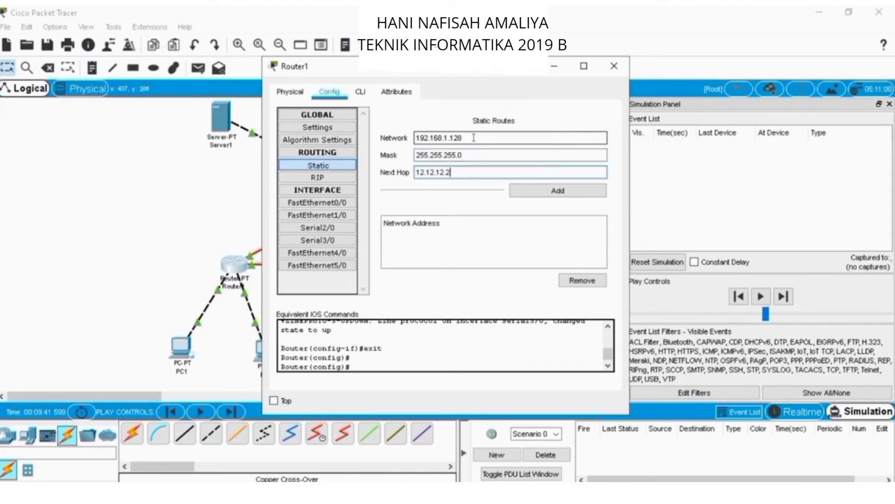
click(579, 195)
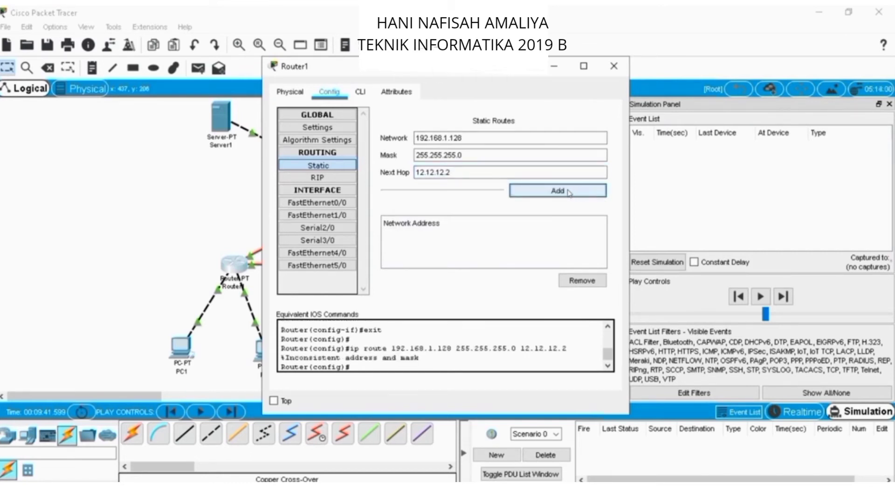
click(527, 193)
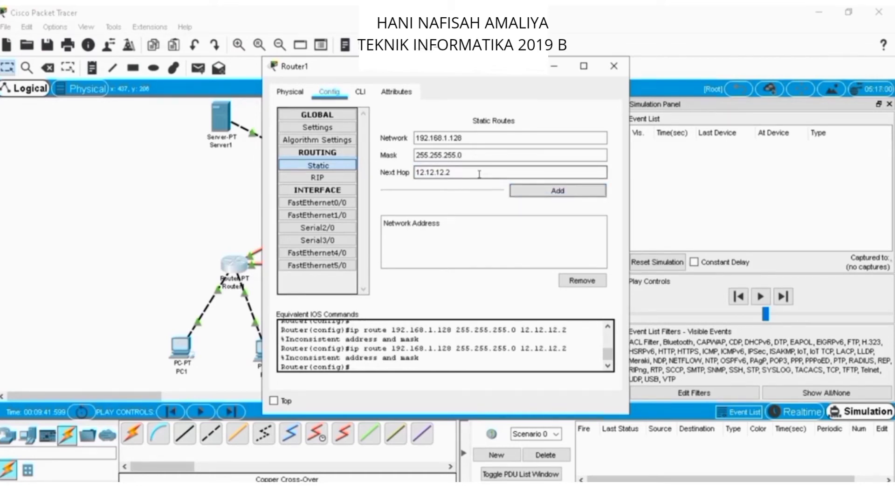
Change the mask of Router1's 192.168.1.128 route to 255.255.255.128 and add the route.
click(471, 154)
key(BackSpace)
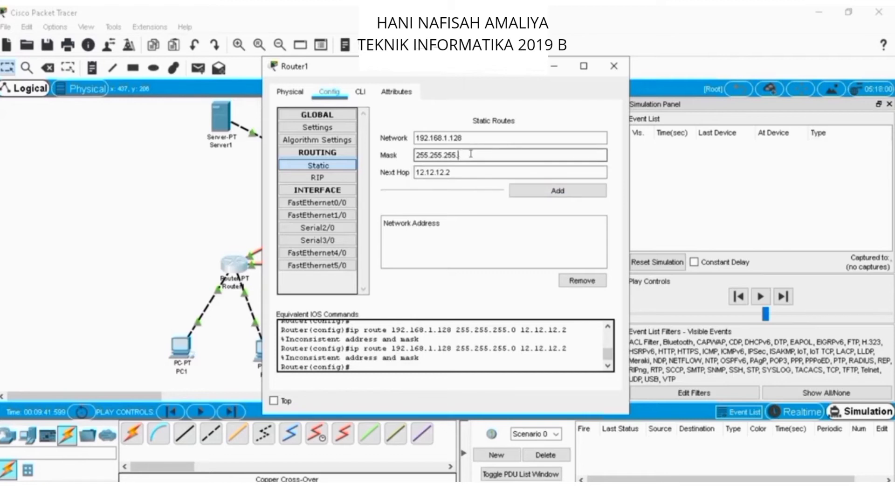
text(128)
click(553, 191)
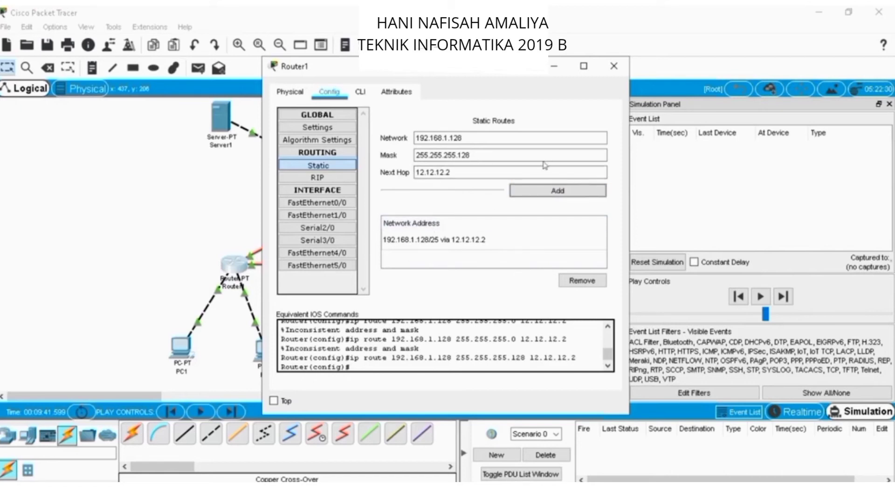
Add a static route on Router1 for network 33.33.33.0 with mask 255.255.255.0 and next hop 13.13.13.3.
drag(519, 138, 365, 143)
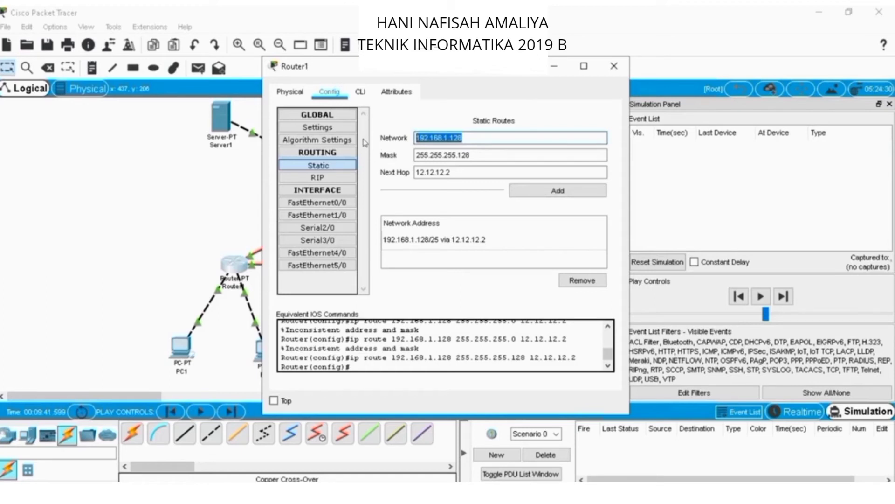
key(BackSpace)
text(33.33.33)
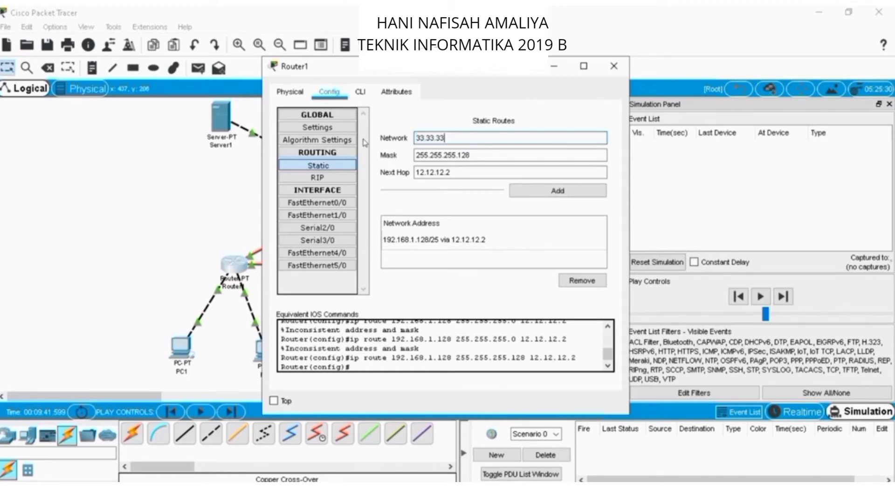
text(.)
click(503, 157)
key(BackSpace)
key(BackSpace)
key(BackSpace)
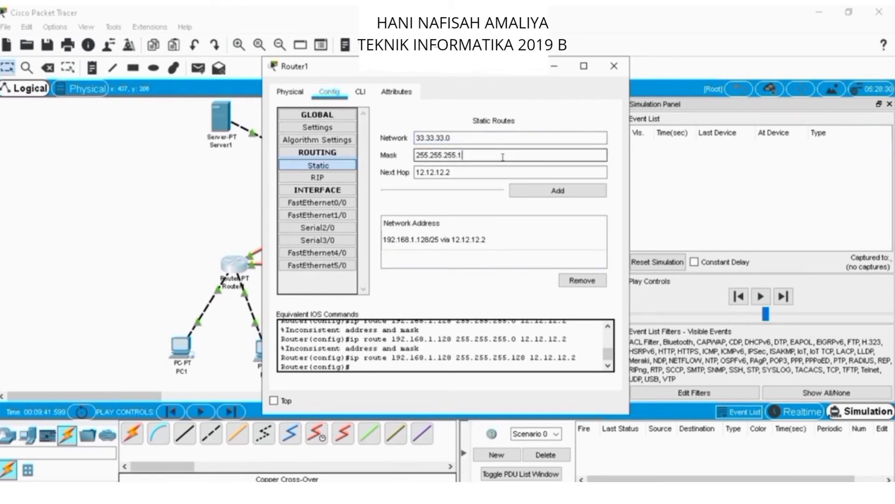
text(0)
key(Tab)
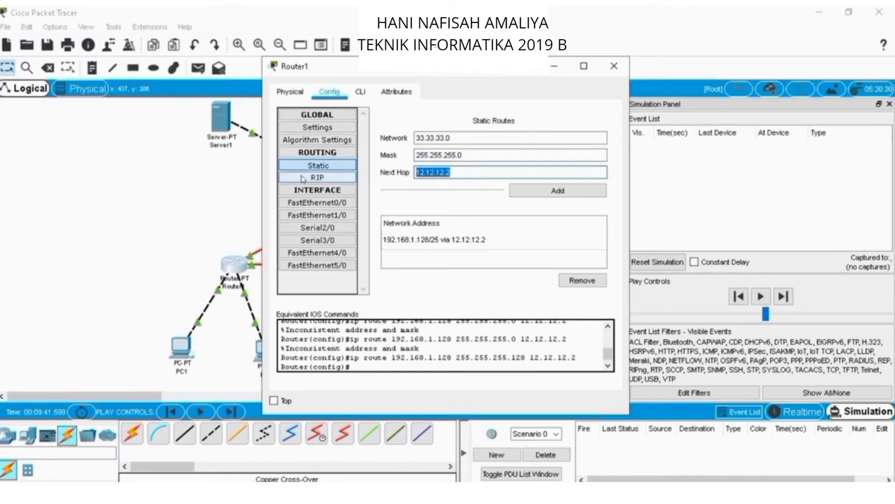
text(13.13)
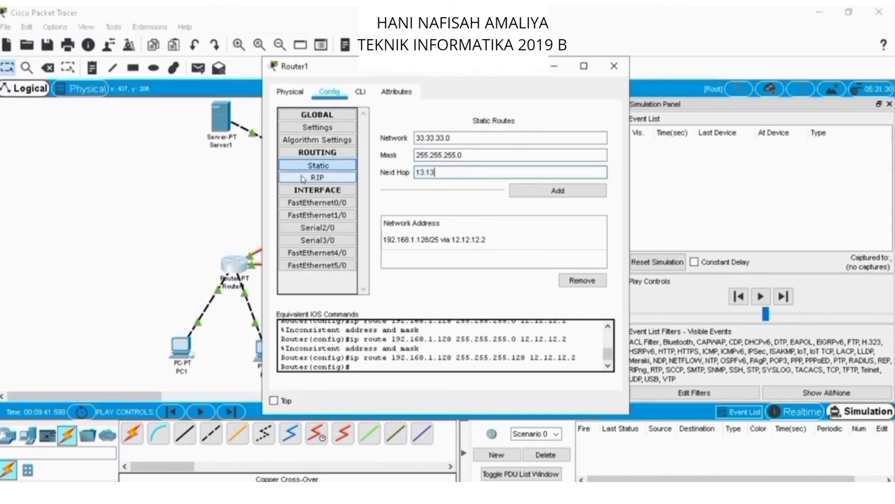
text(.13.3)
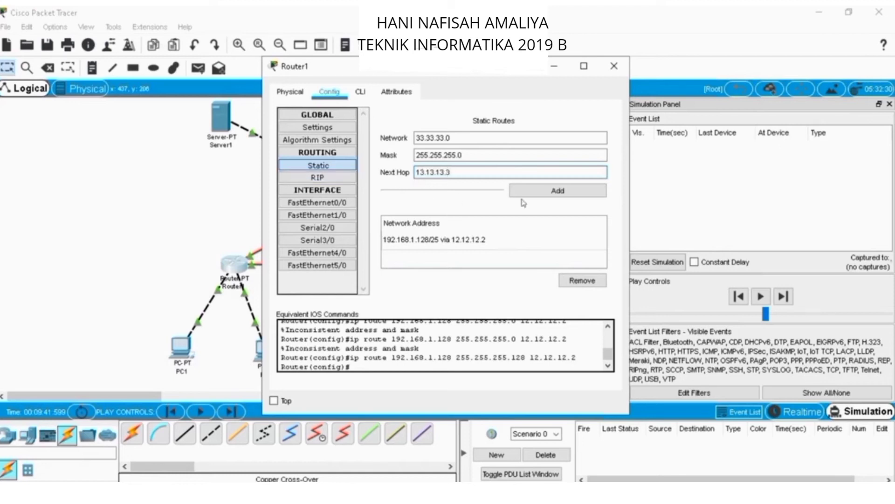
click(595, 189)
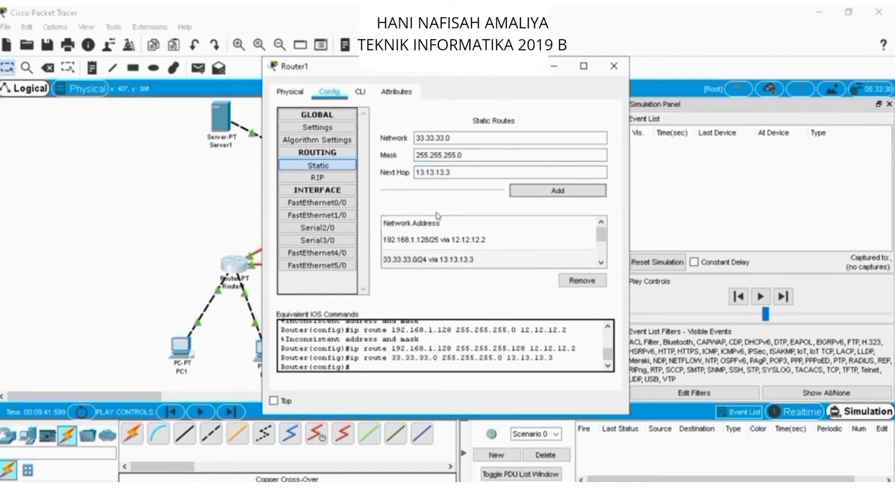
Add a static route on Router1 for network 43.43.43.0 with mask 255.255.255.0 and next hop 13.13.13.3.
drag(465, 139, 359, 145)
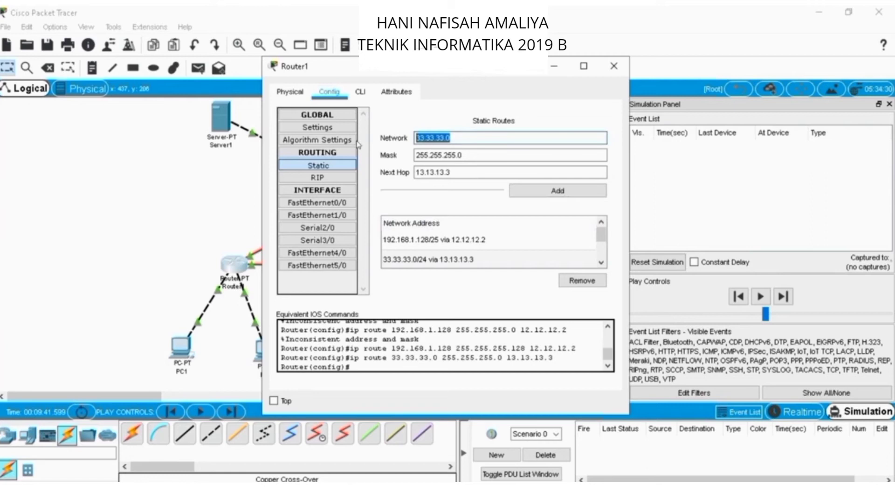
text(43.)
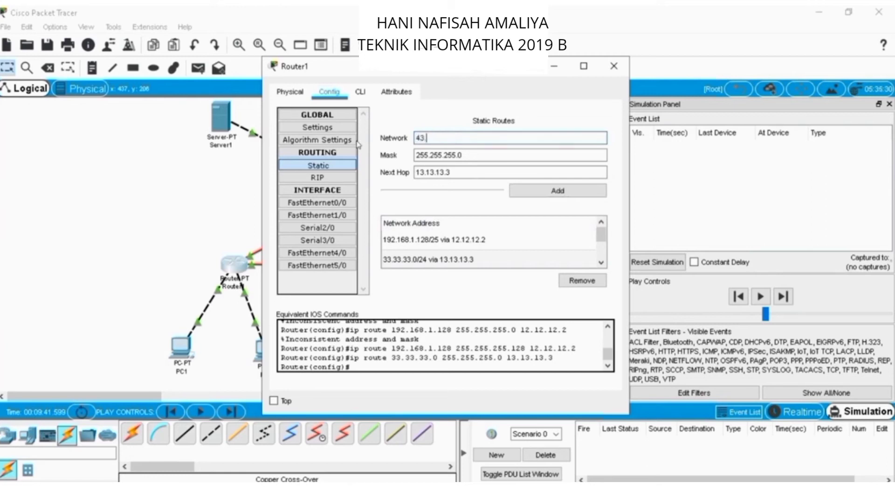
text(43.43.0)
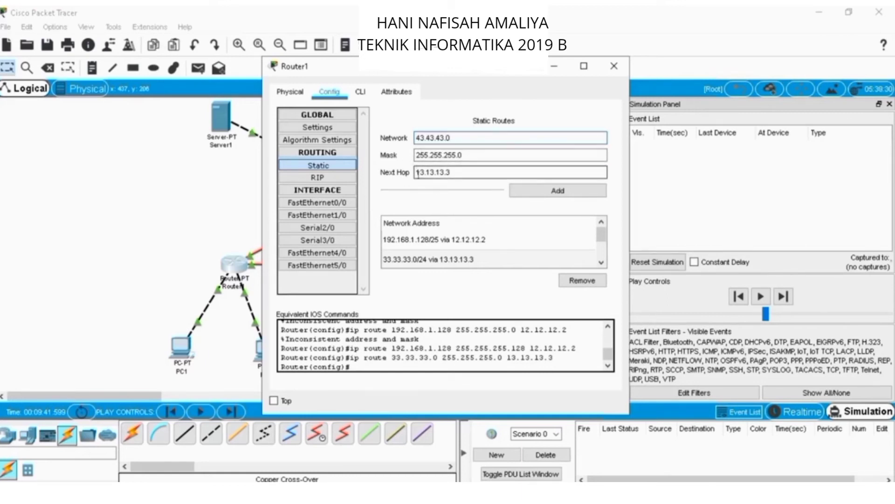
click(552, 190)
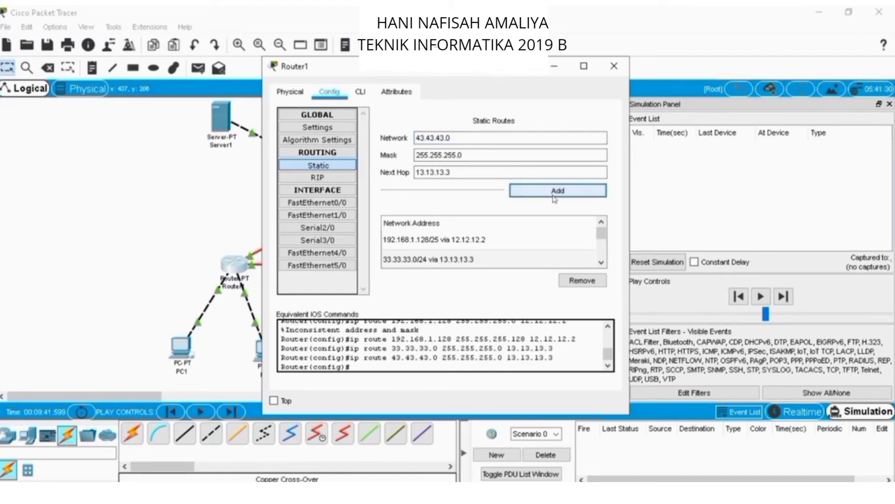
scroll(528, 245, down, 1)
scroll(529, 246, up, 1)
scroll(530, 247, down, 1)
scroll(442, 264, up, 1)
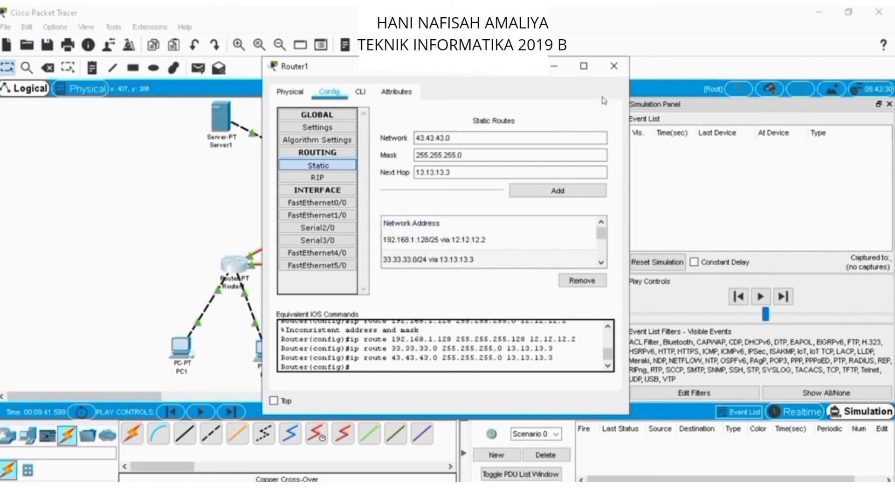
Add a static route on Router2 for network 192.168.1.0 with mask 255.255.255.128 and next hop 12.12.12.1.
click(613, 67)
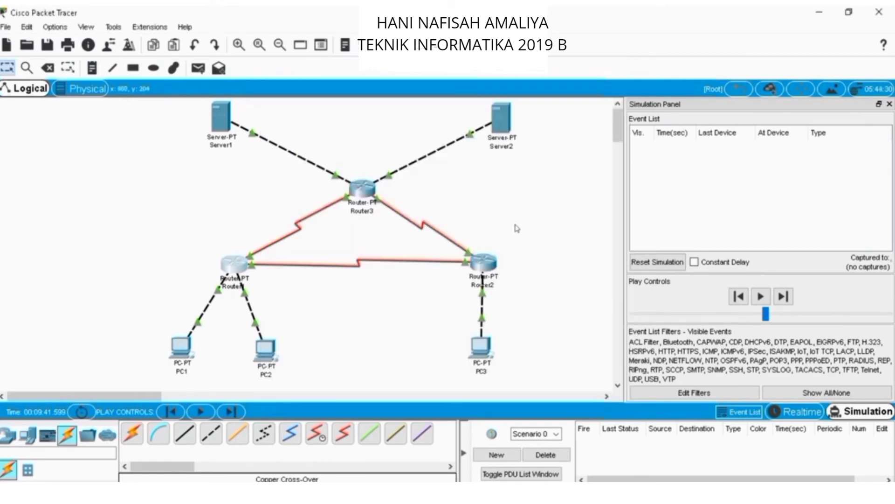
click(489, 265)
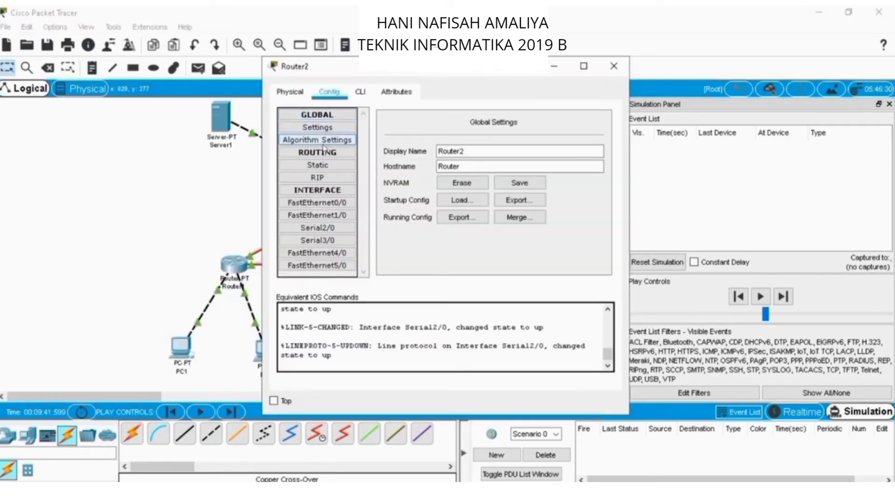
click(318, 165)
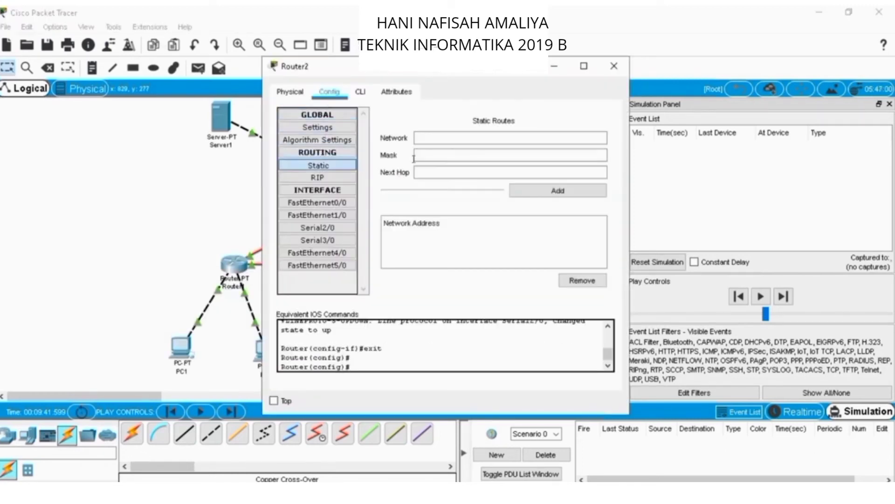
click(427, 132)
text(192.168)
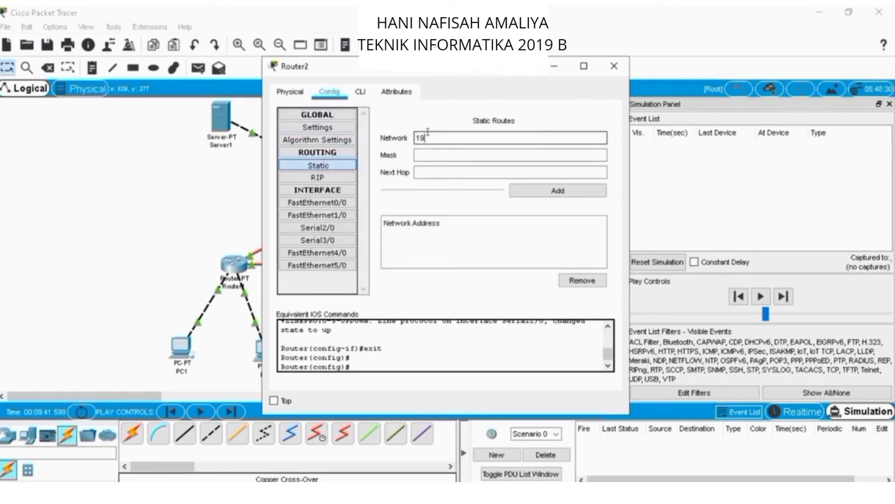
text(.1.0)
click(427, 153)
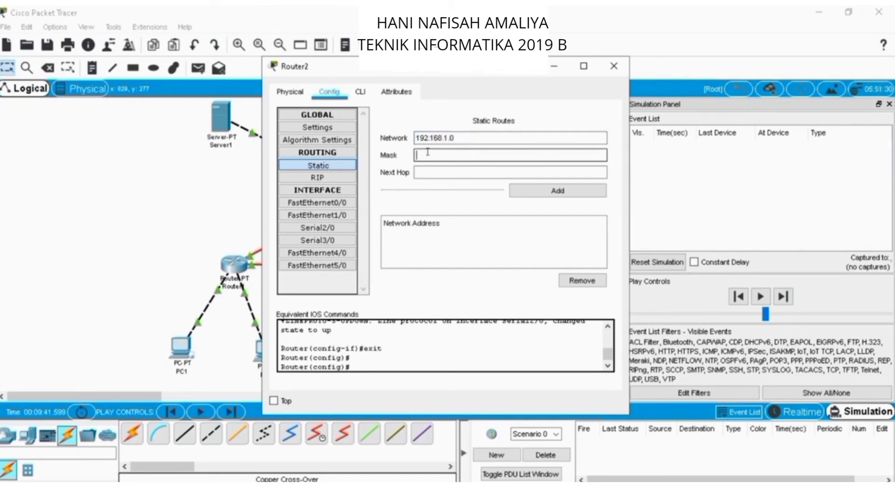
text(255.255.255.128)
click(463, 170)
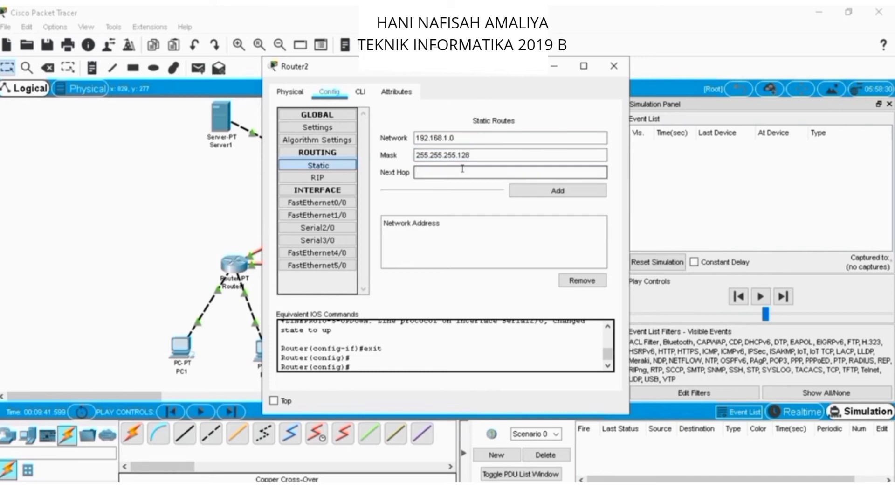
text(12.12.12.1)
click(536, 191)
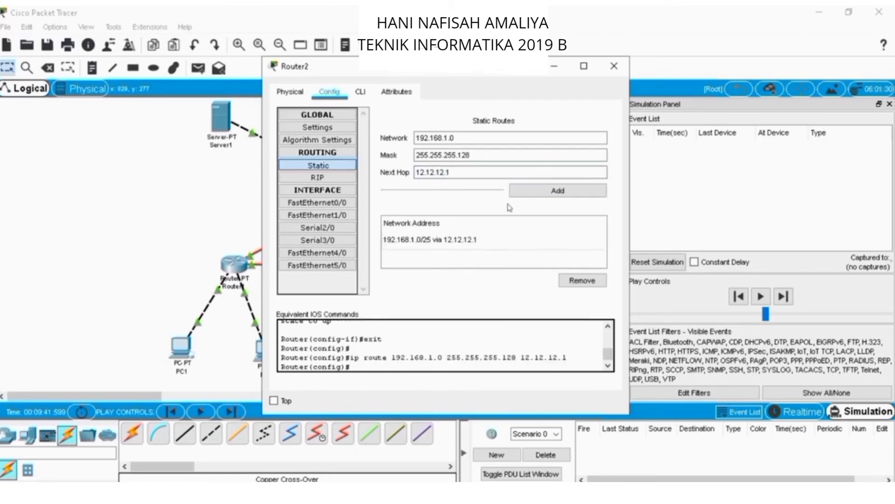
Add a static route on Router2 for network 33.33.33.0 with mask 255.255.255.0 and next hop 23.23.23.3.
drag(495, 132, 380, 133)
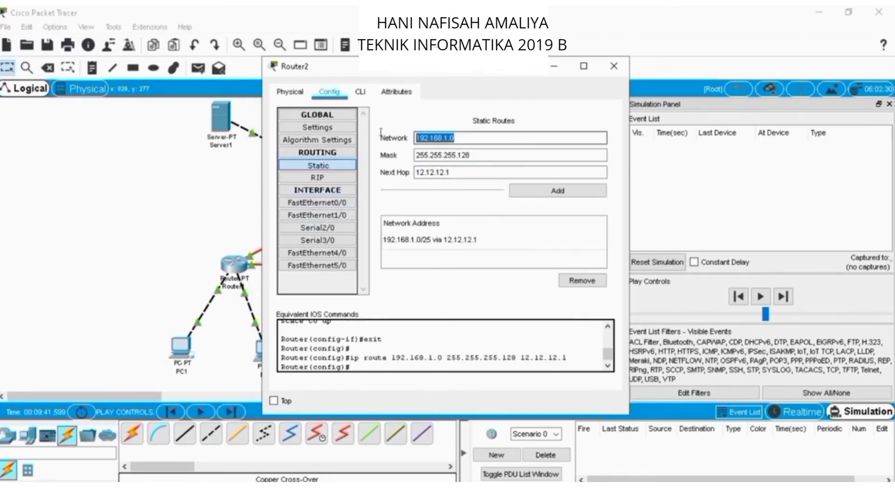
text(33)
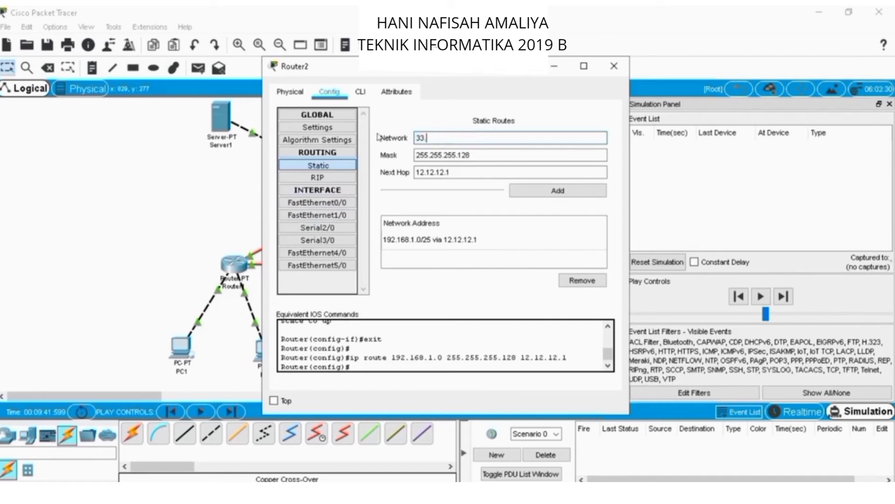
text(.33.33.0)
click(474, 154)
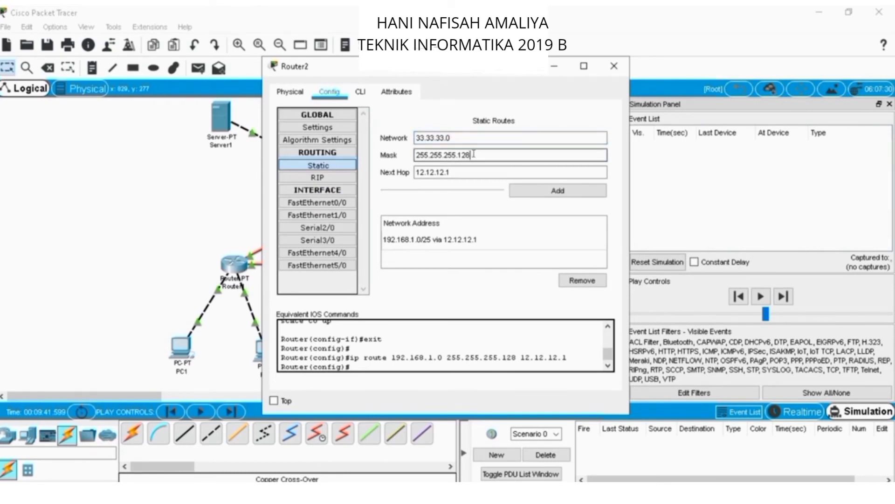
key(BackSpace)
key(BackSpace)
key(BackSpace)
text(0)
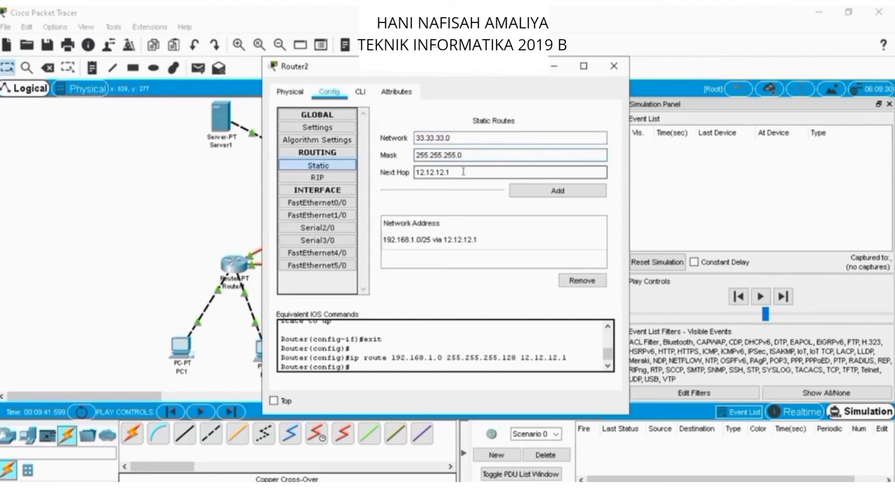
drag(463, 172, 333, 178)
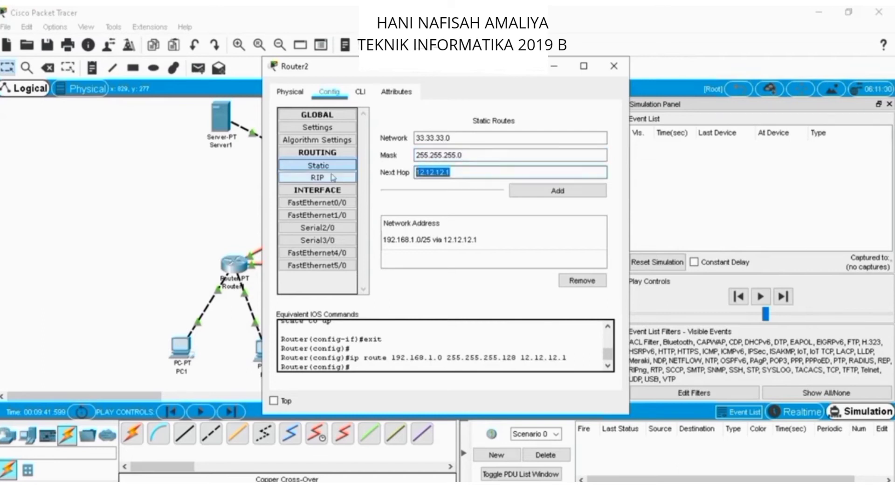
text(23.23.23)
text(.23)
key(BackSpace)
key(BackSpace)
text(3)
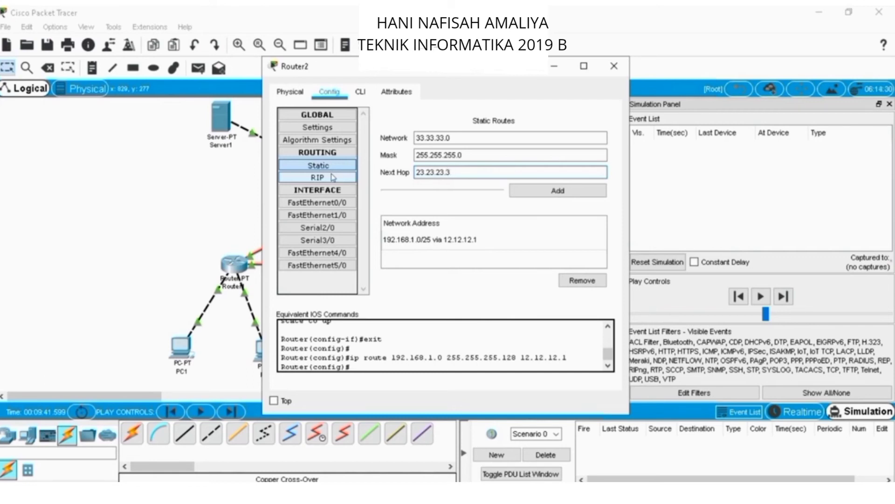
click(583, 193)
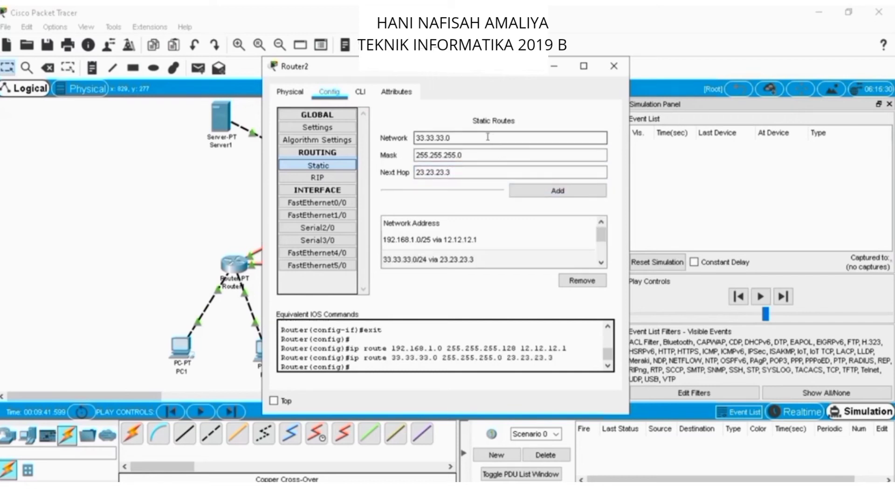
Add a static route on Router2 for network 43.43.43.0 with mask 255.255.255.0 and next hop 23.23.23.3, then close its configuration.
drag(483, 137, 347, 141)
text(43.43.43.0)
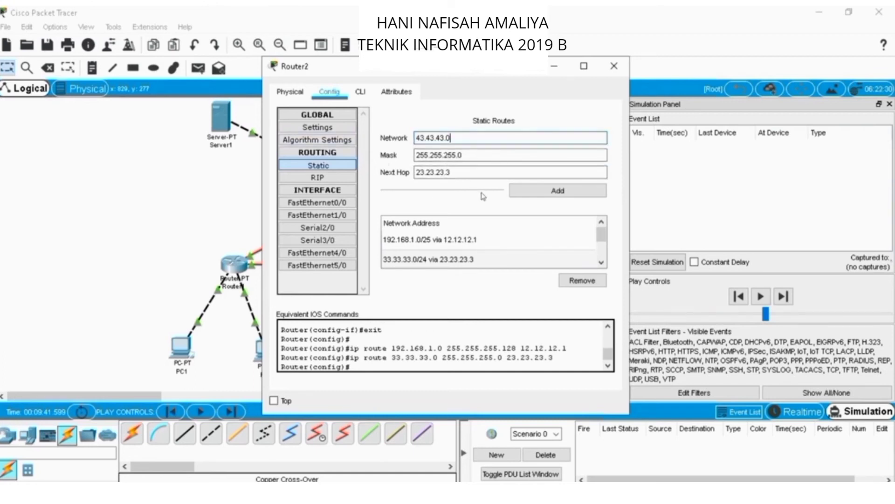
click(546, 191)
scroll(504, 247, down, 1)
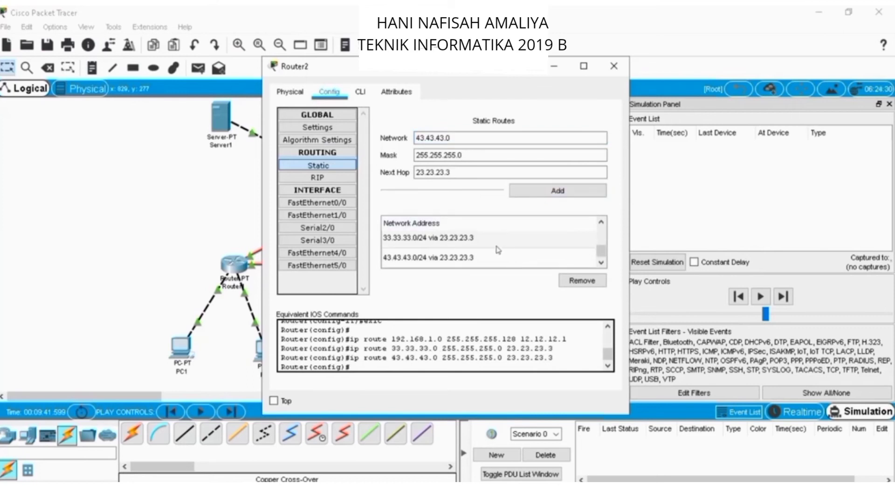
scroll(498, 249, up, 1)
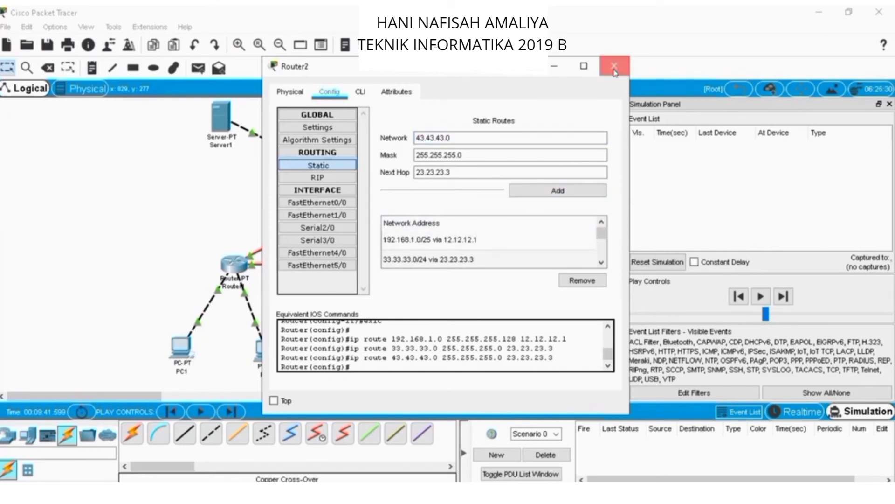
click(614, 67)
Add a static route on Router3 for network 192.168.1.0 with mask 255.255.255.0 and next hop 13.13.13.1.
click(482, 262)
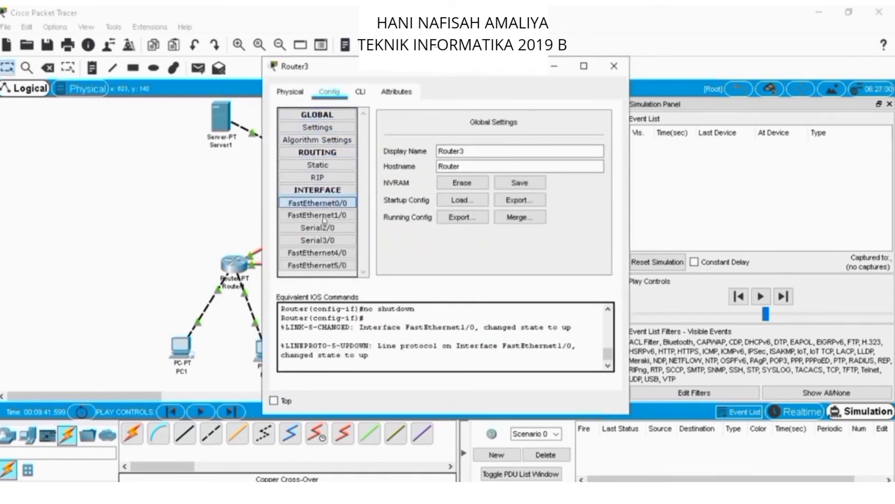
click(318, 166)
click(490, 137)
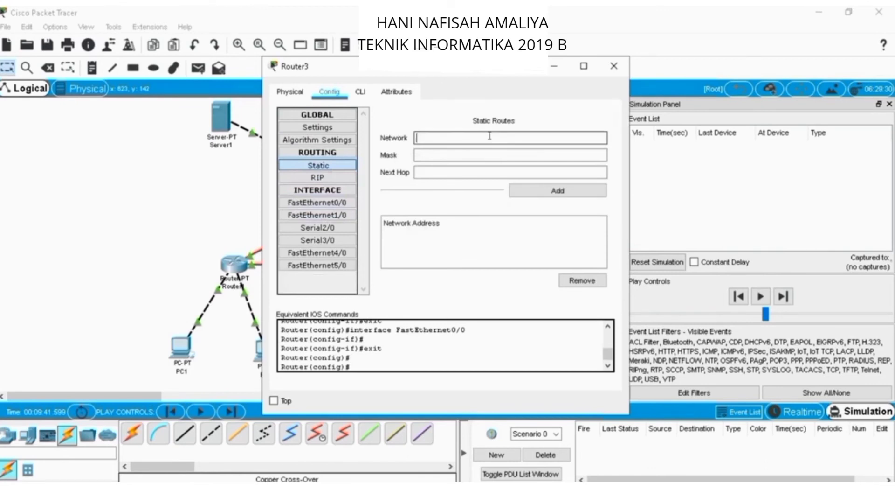
text(192.168.1.0)
key(Tab)
text(25)
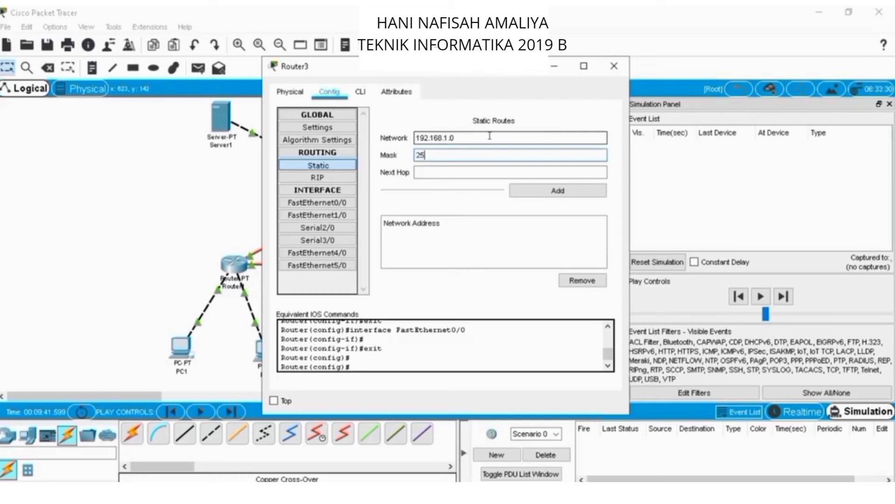
text(5.255.255.0)
key(Tab)
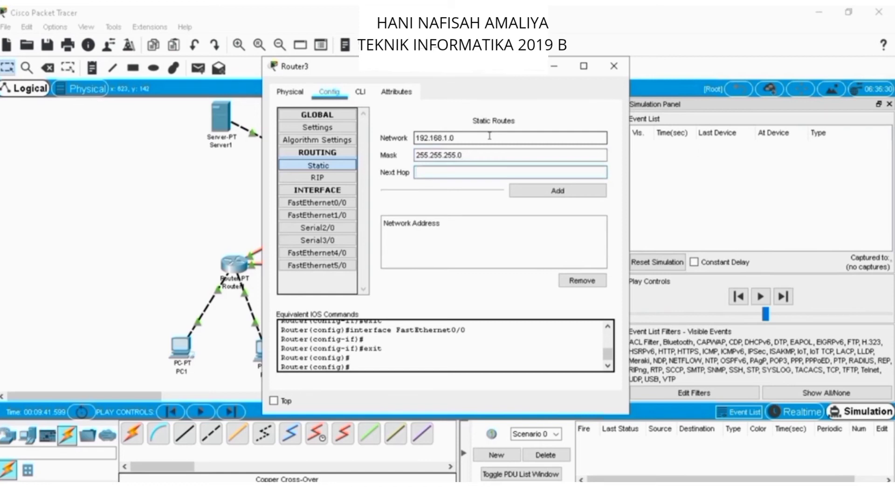
text(13.13.13.1)
click(558, 191)
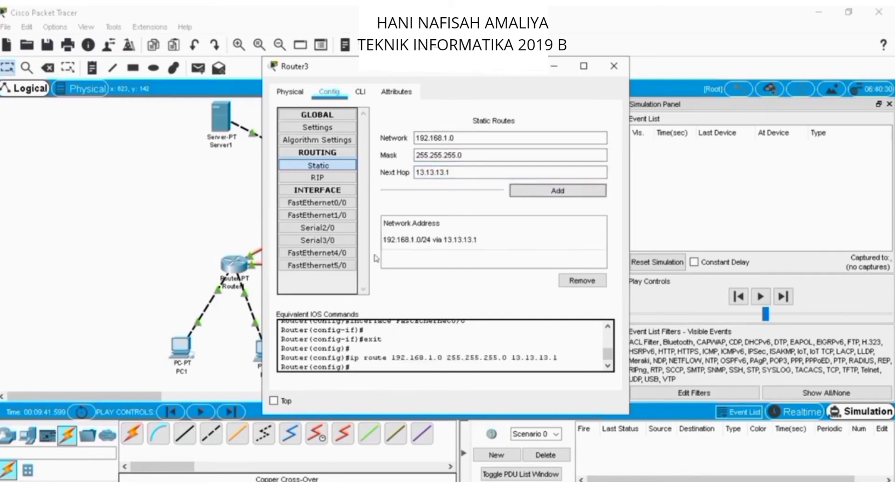
Replace Router3's 192.168.1.0 static route with one using mask 255.255.255.128 and next hop 13.13.13.1.
click(485, 139)
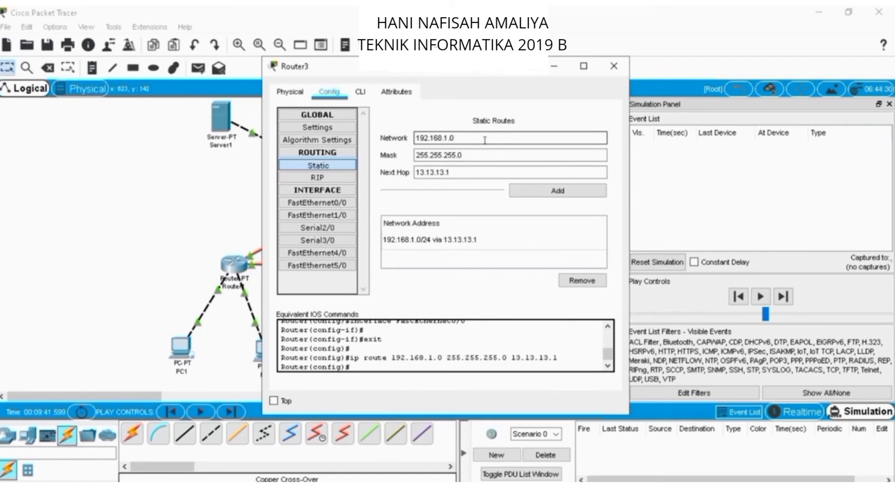
click(483, 156)
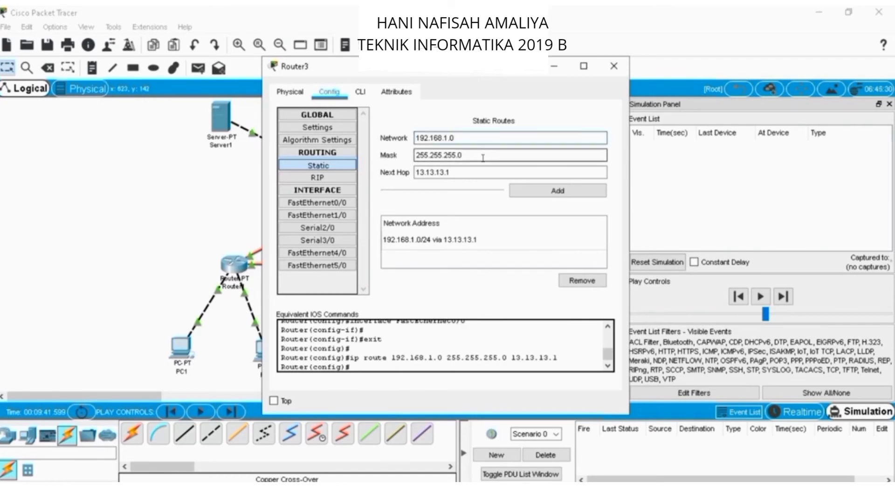
text(12)
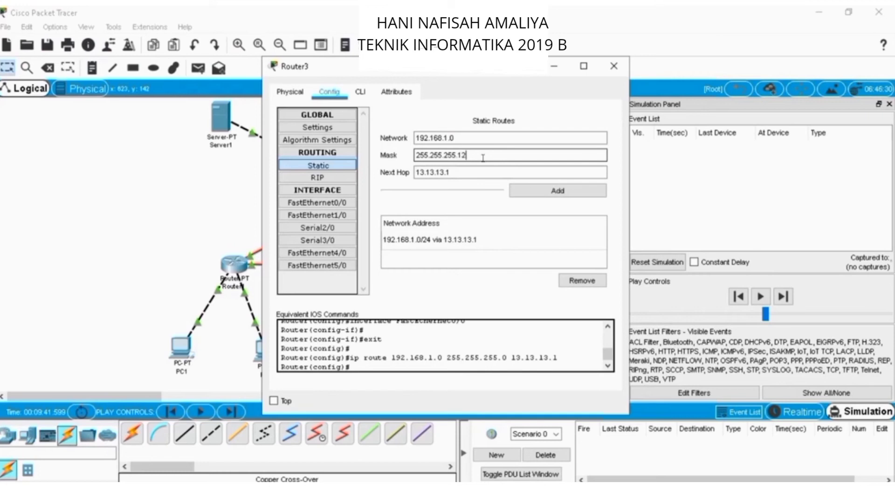
text(8)
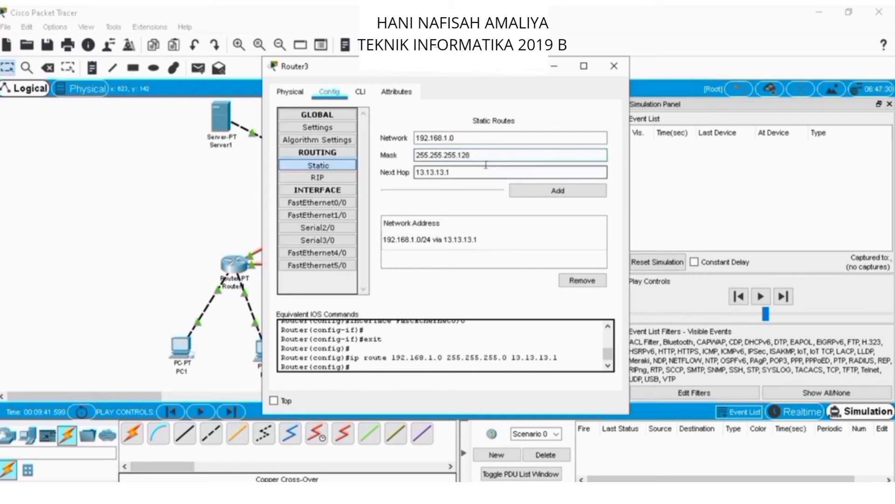
click(505, 240)
click(583, 281)
click(528, 190)
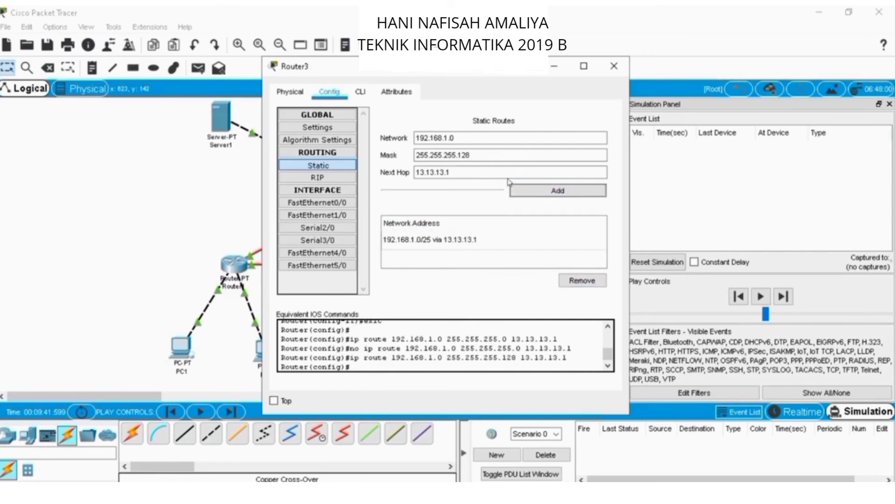
Add a static route on Router3 for network 192.168.1.128 with mask 255.255.255.128 and next hop 23.23.23.1.
click(513, 137)
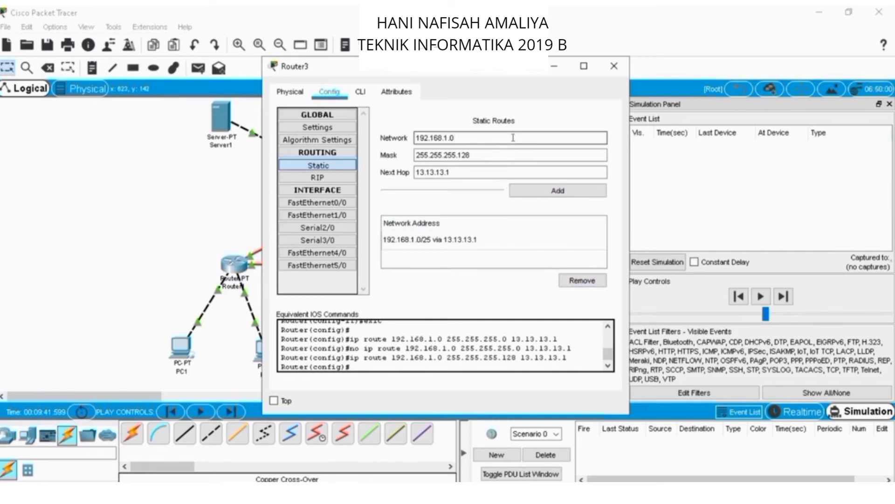
key(BackSpace)
text(128)
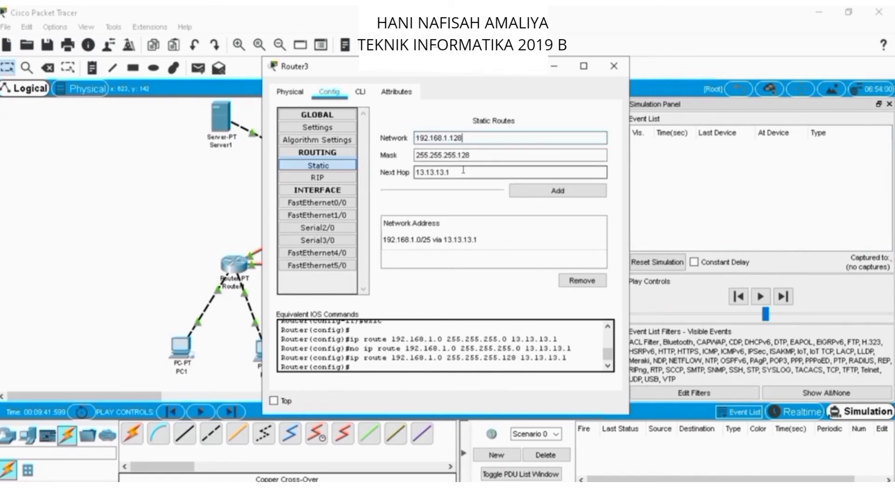
click(463, 170)
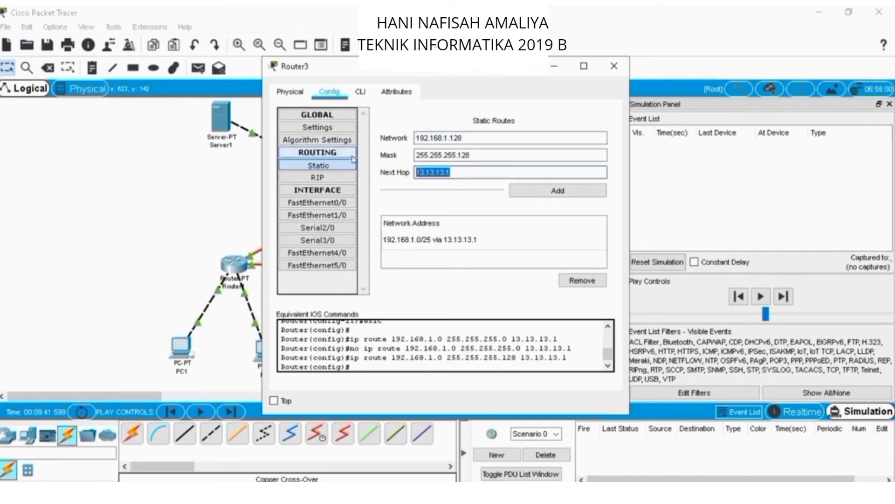
text(23.23.)
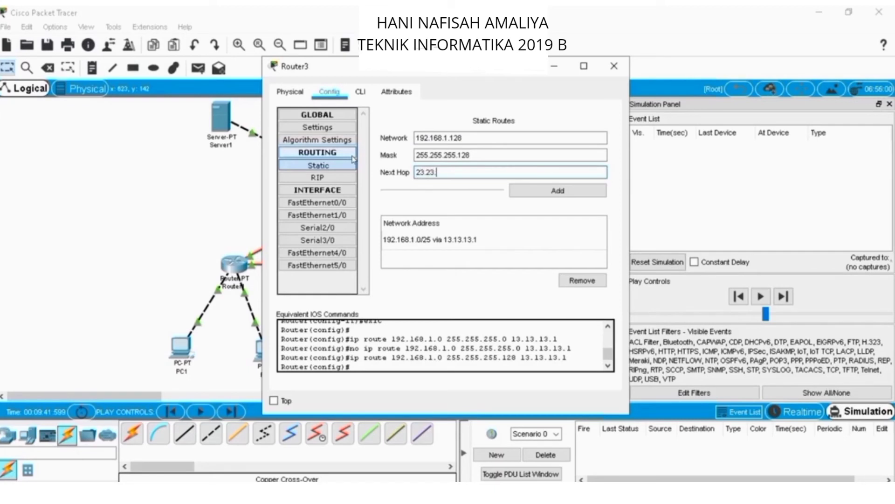
text(23.1)
click(533, 191)
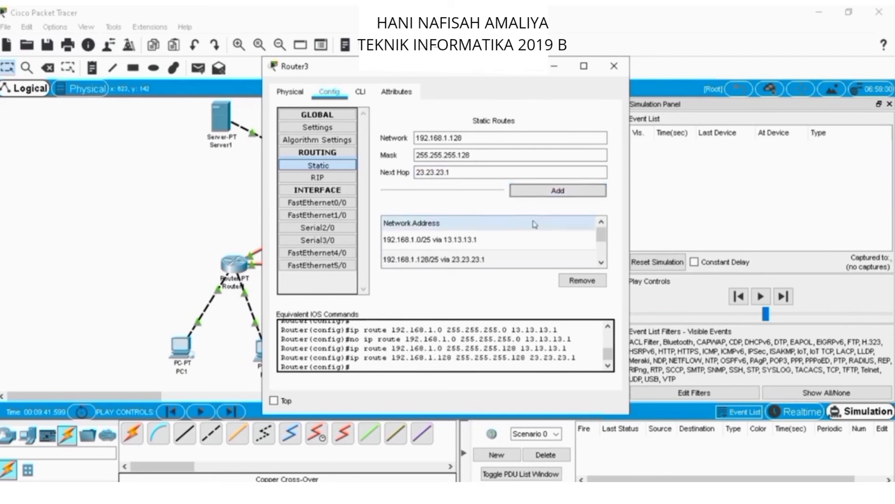
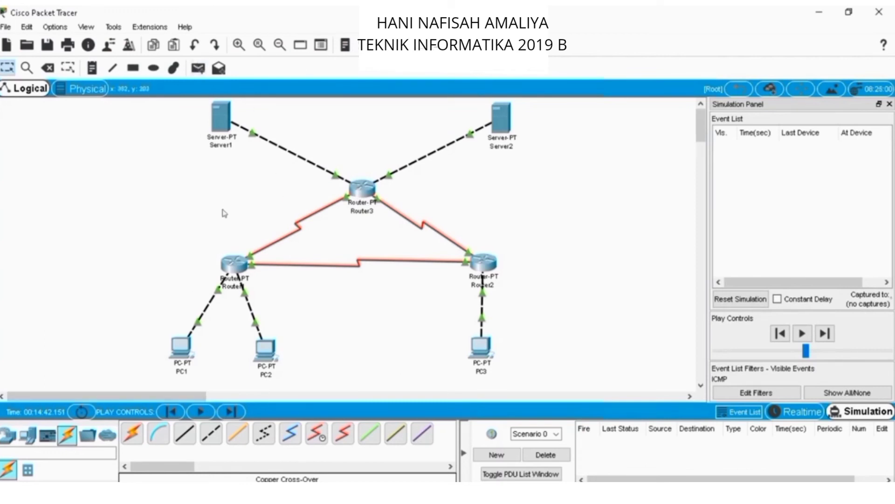
Create a simple PDU from PC1 to PC2.
click(198, 69)
click(186, 347)
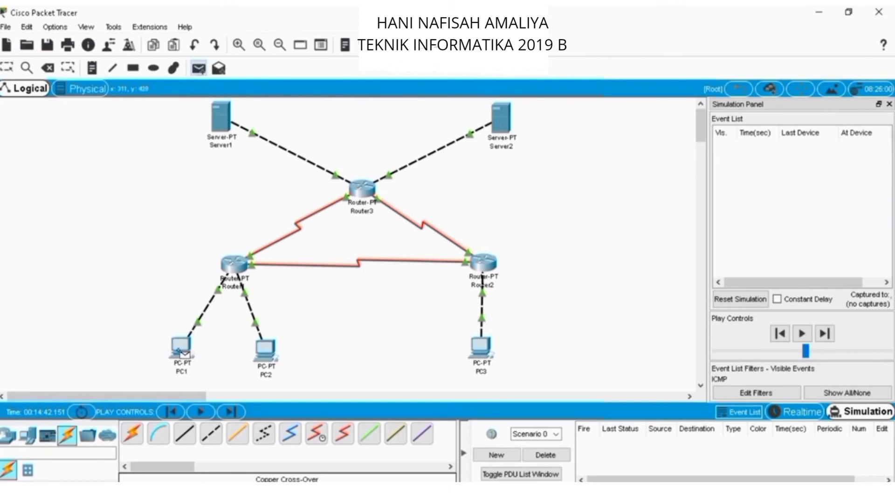
click(266, 349)
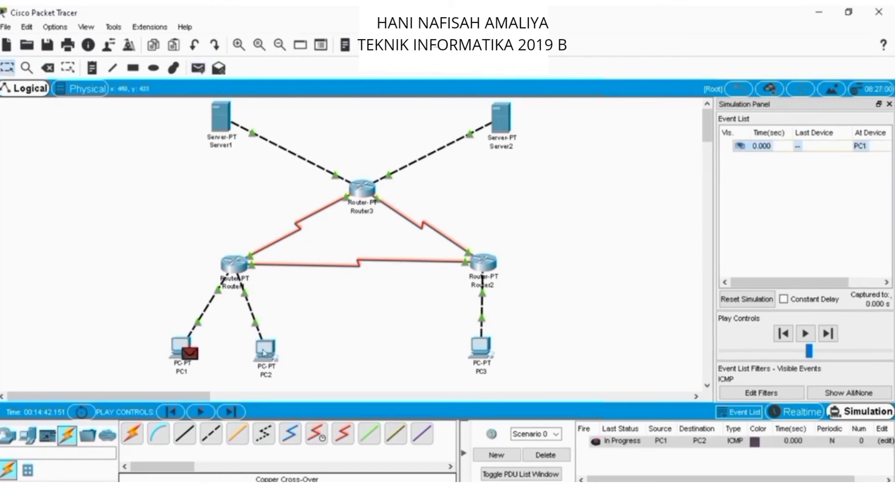
Advance the PC1-to-PC2 simulation event by event until the reply returns to PC1.
click(829, 333)
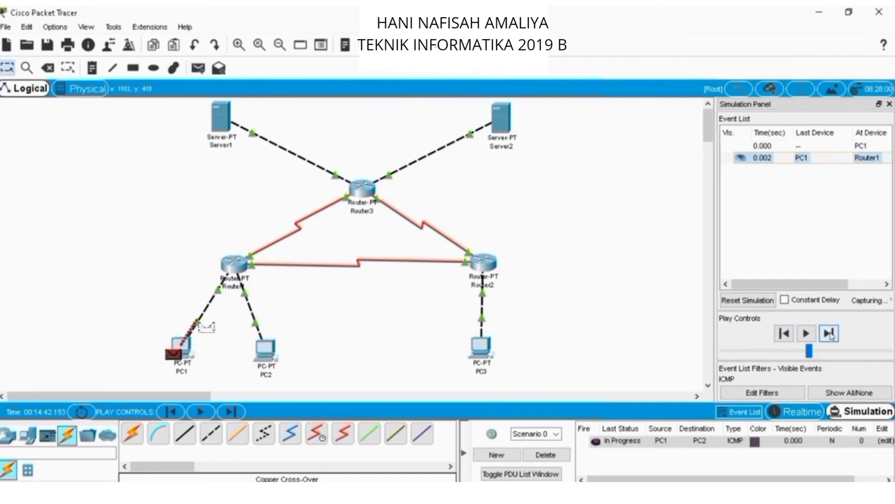
click(830, 334)
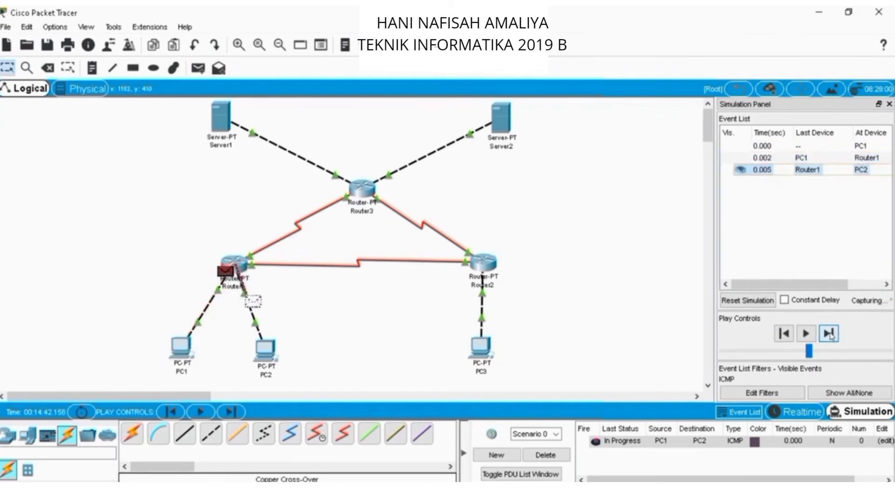
click(831, 334)
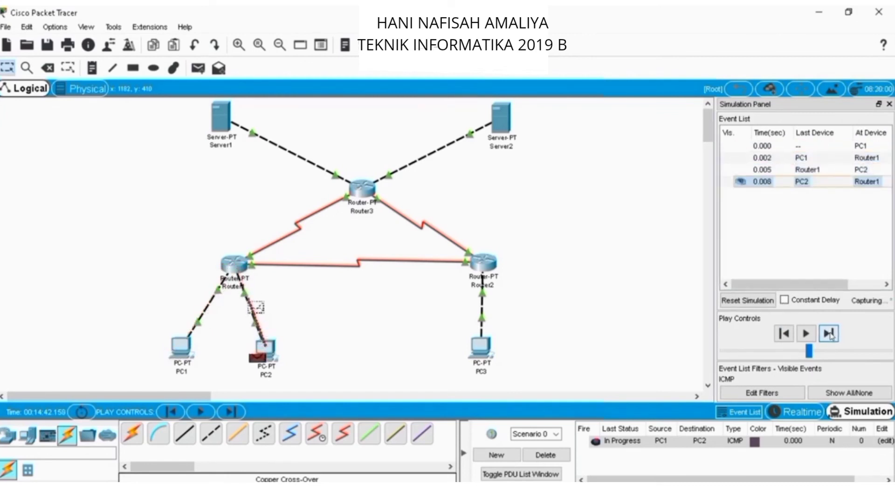
click(830, 334)
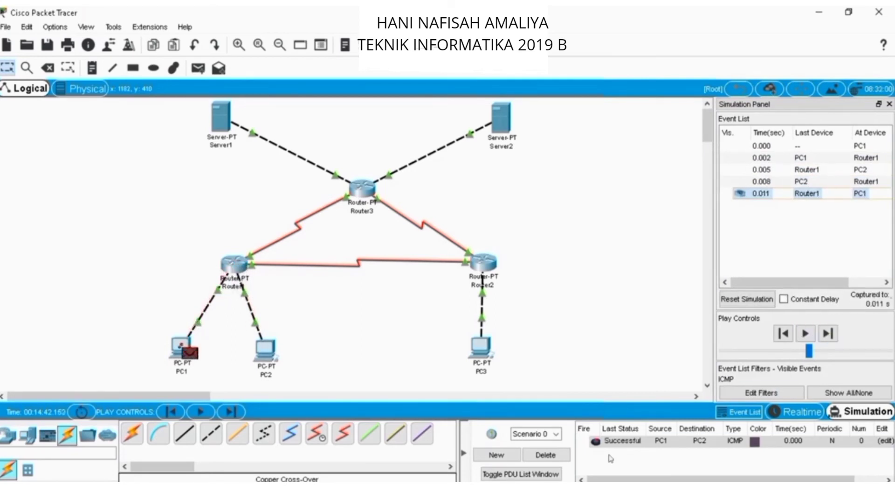
Delete the current PDU scenario and create a simple PDU from PC1 to PC3.
click(552, 456)
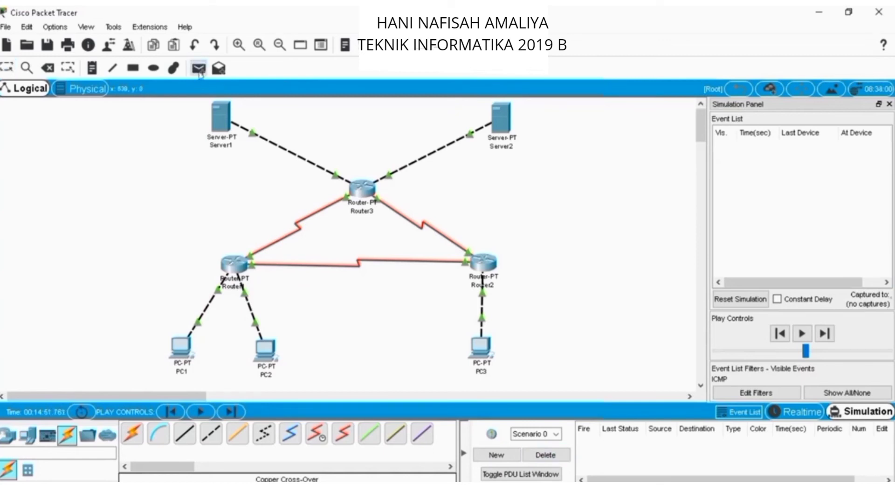
click(481, 352)
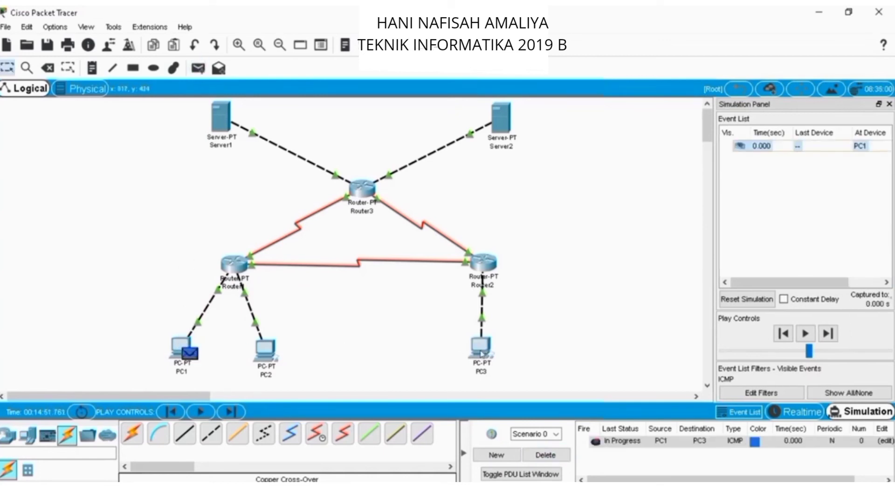
Advance the PC1-to-PC3 simulation event by event until the reply returns to PC1.
click(829, 333)
click(828, 333)
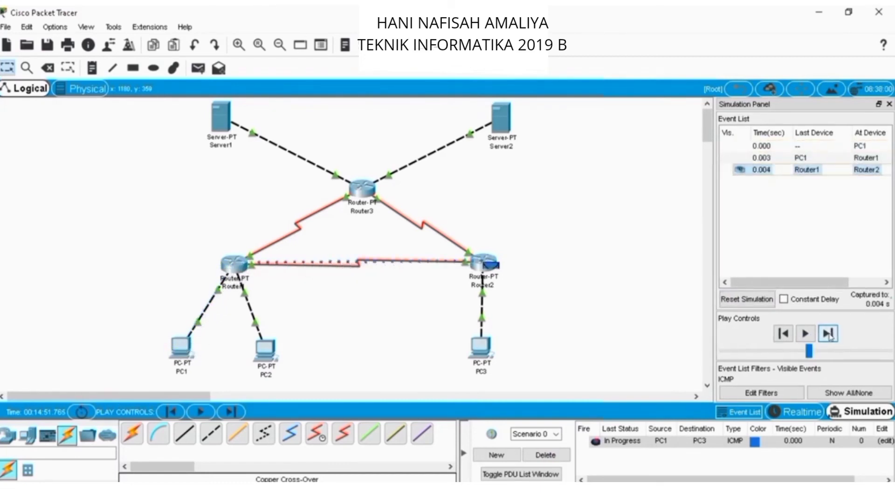
click(829, 333)
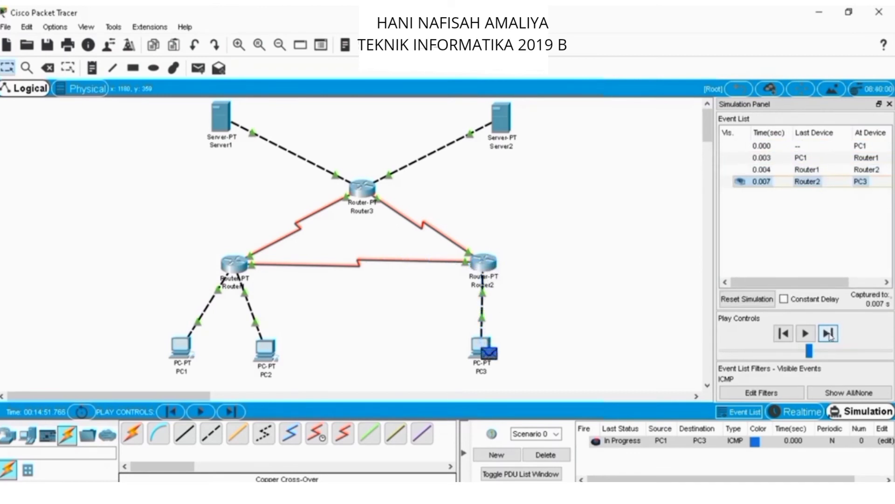
click(829, 333)
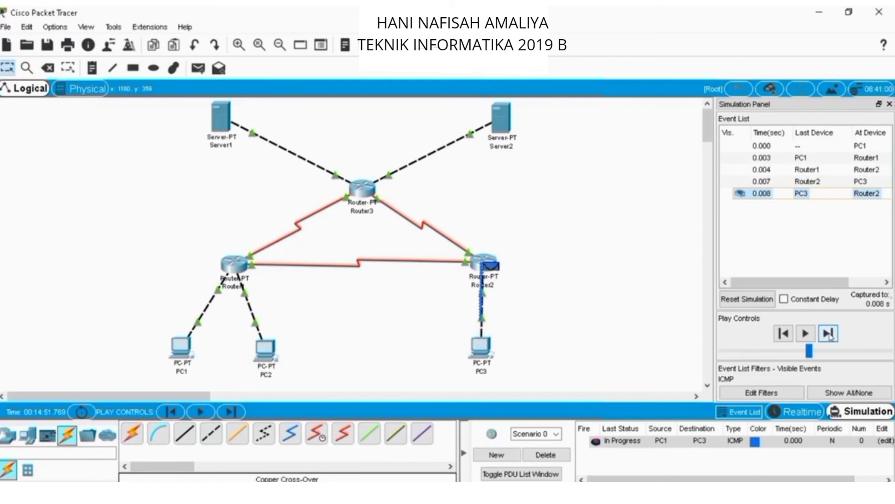
click(829, 333)
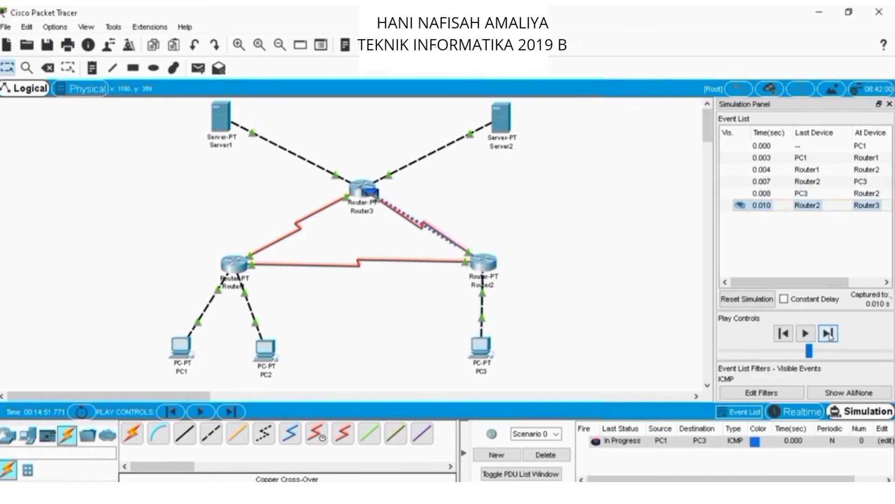
click(829, 333)
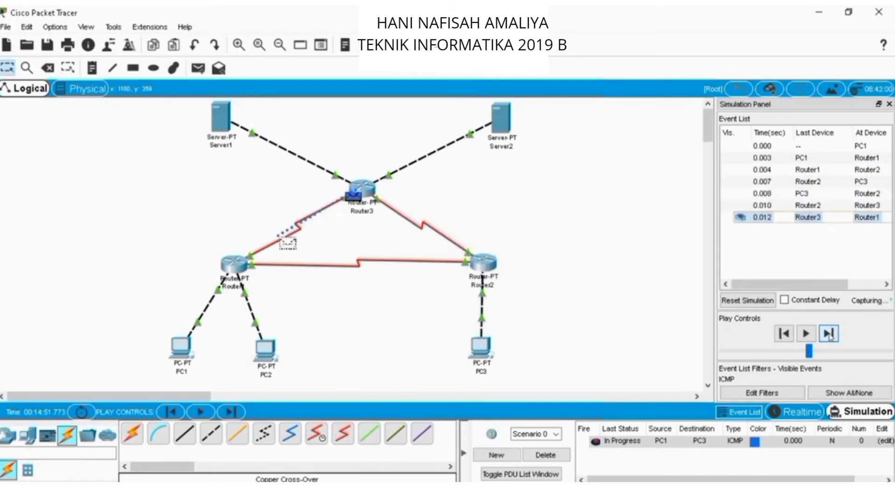
click(829, 333)
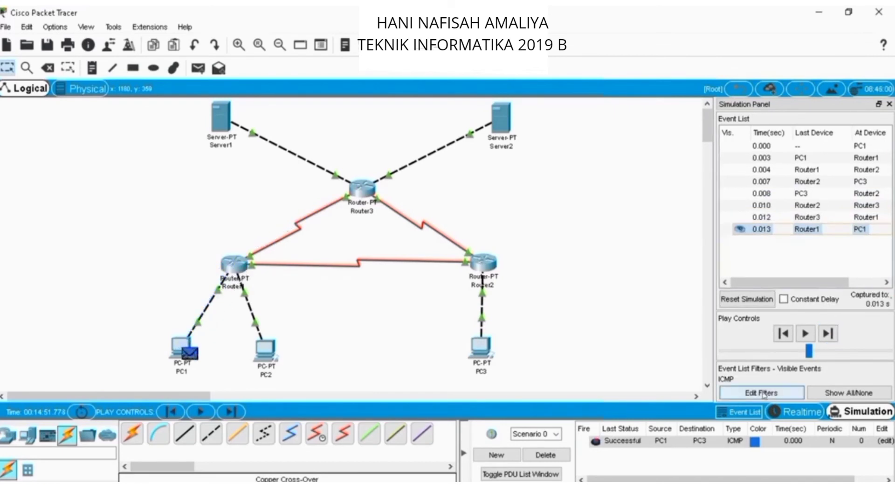
Delete the PC1-to-PC3 scenario and create a simple PDU from PC1 to Server1.
click(563, 460)
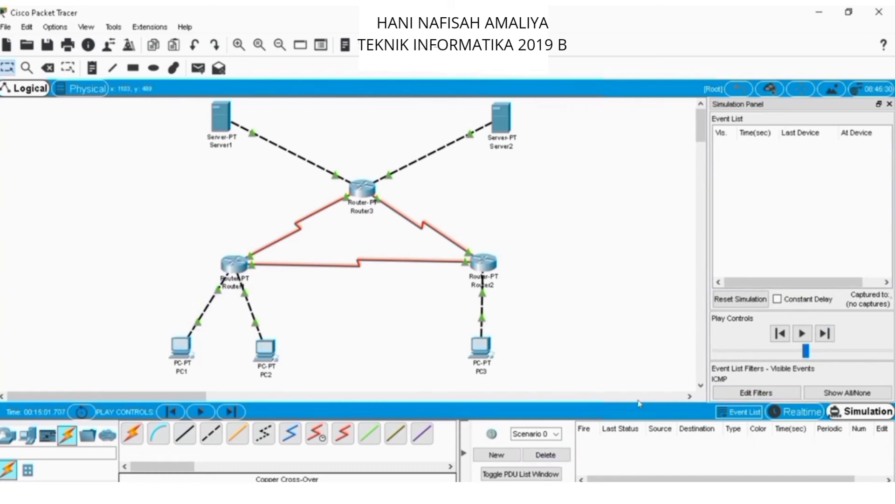
click(197, 68)
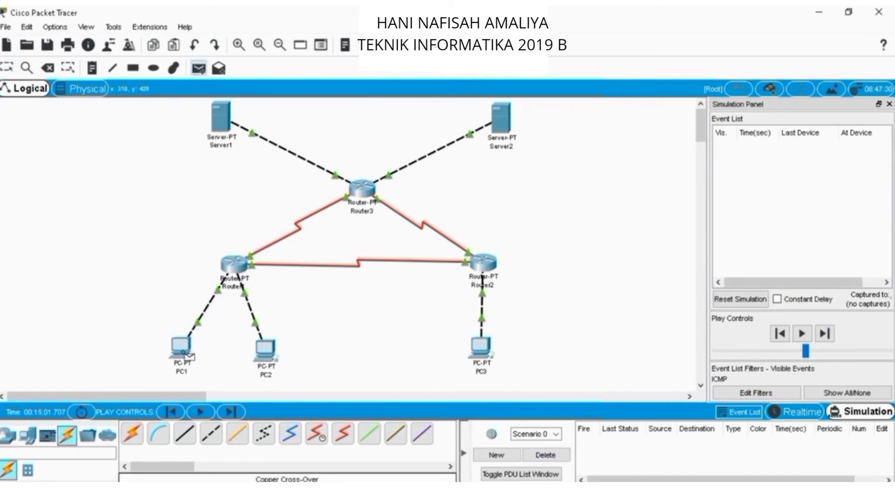
click(219, 131)
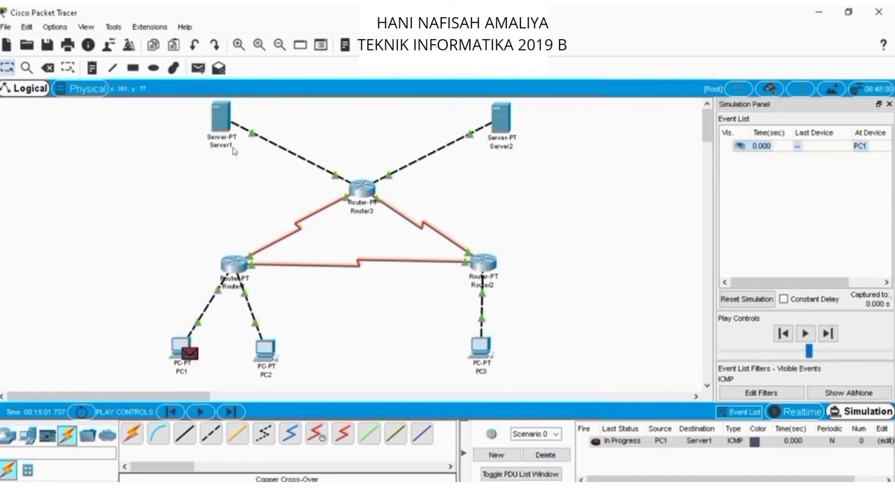
Advance the PC1-to-Server1 simulation event by event until the reply returns to PC1.
click(829, 333)
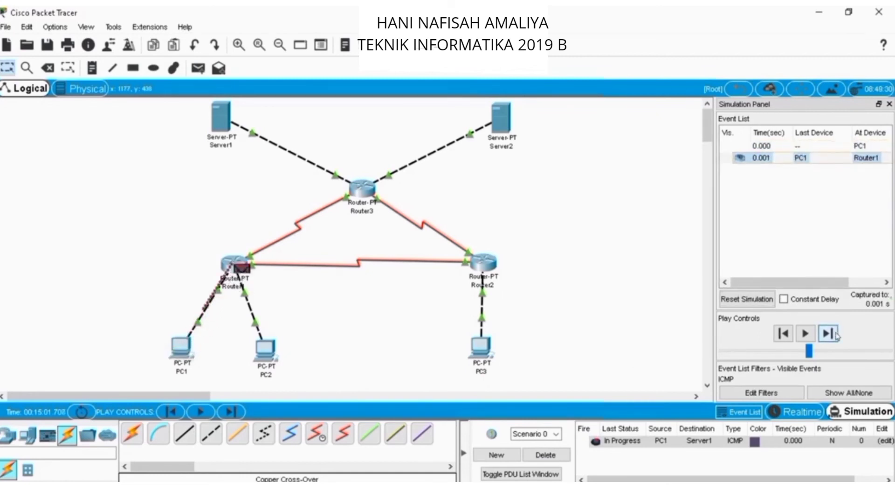
click(837, 334)
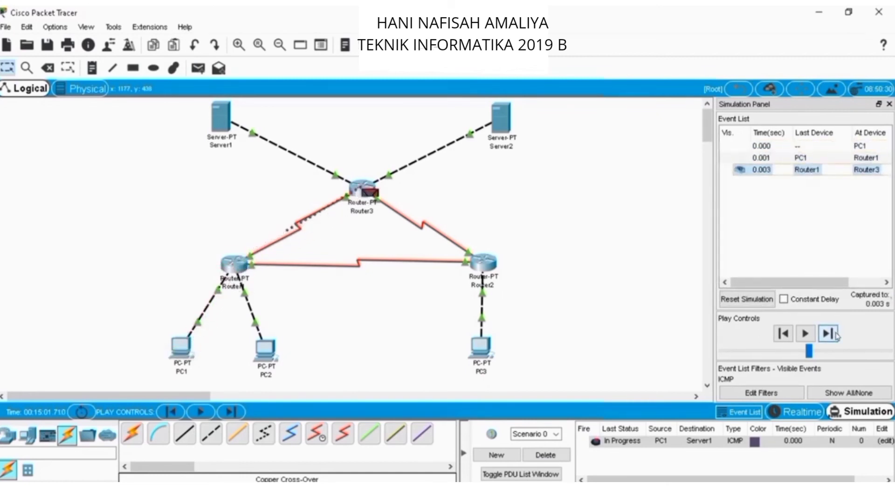
click(836, 334)
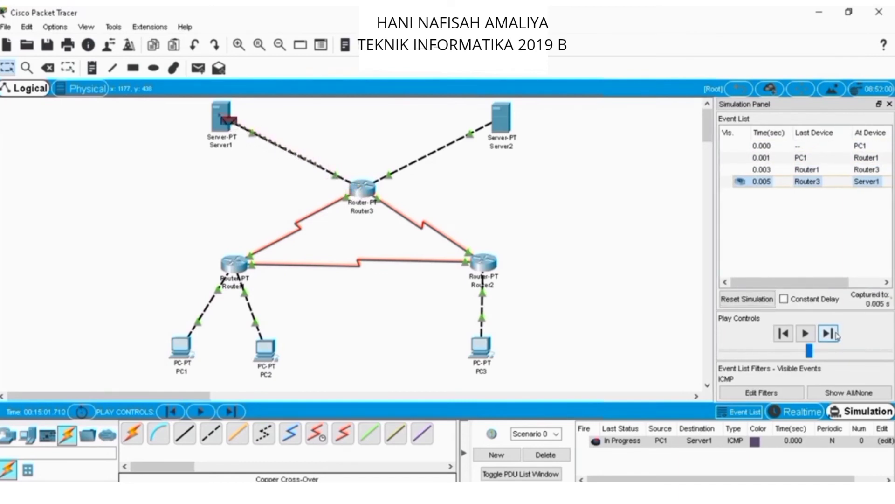
click(836, 334)
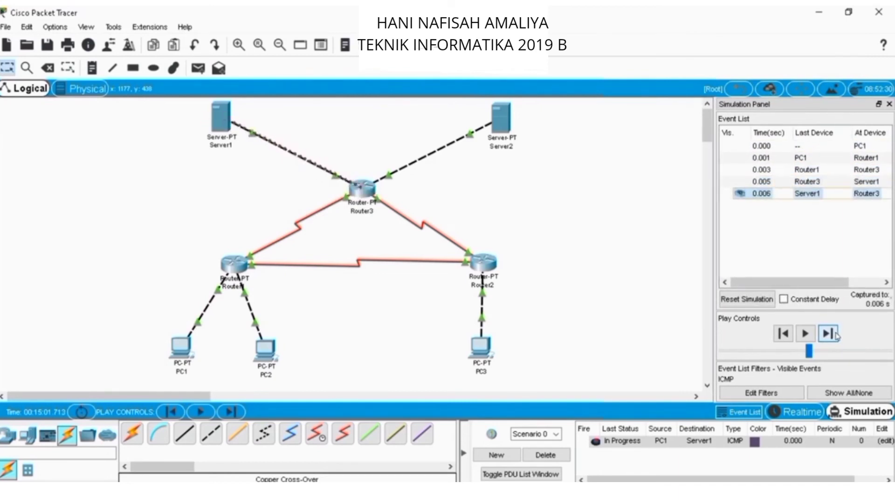
click(836, 334)
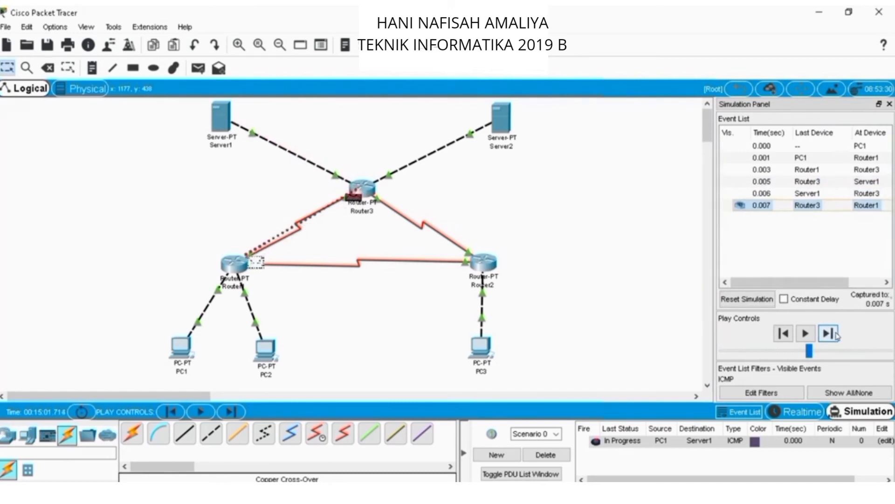
click(829, 333)
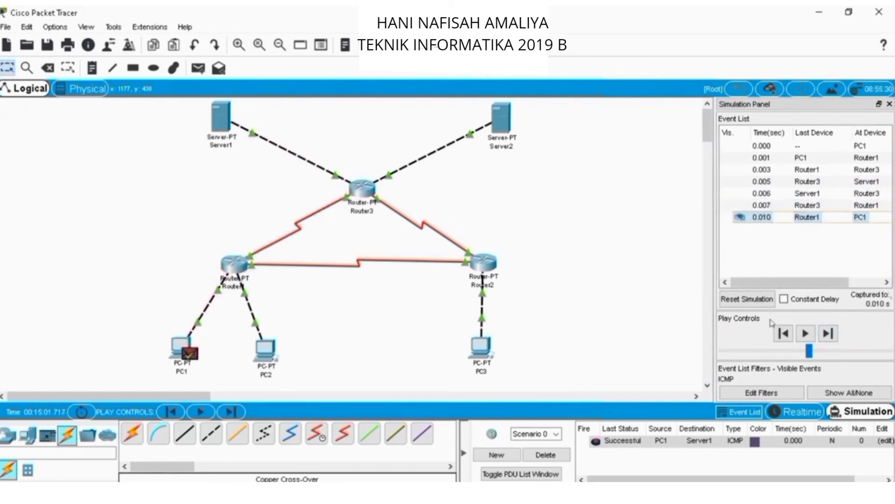
Delete the PC1-to-Server1 scenario and create a simple PDU from PC1 to Server2.
click(545, 455)
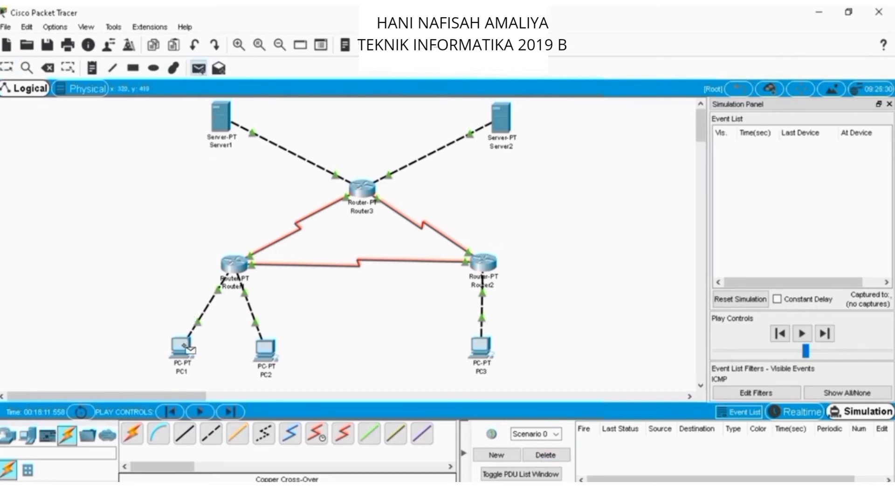
click(484, 140)
Advance the PC1-to-Server2 simulation event by event until the reply returns to PC1.
click(825, 334)
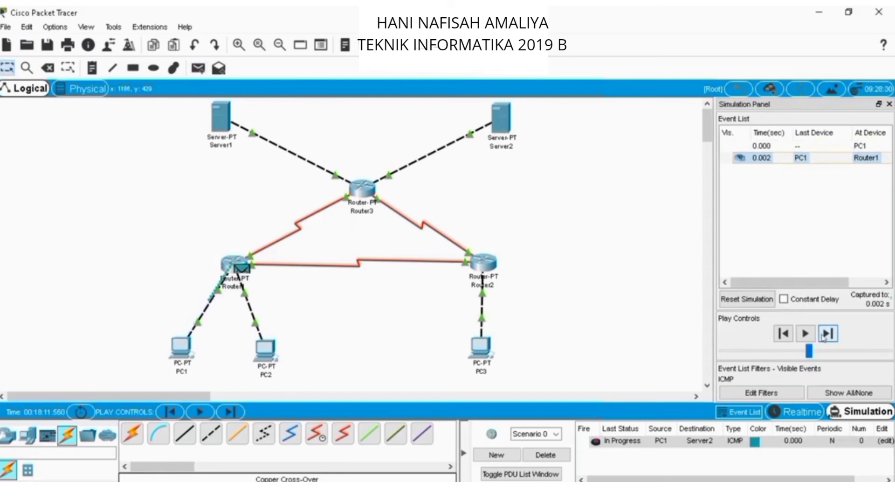
click(828, 334)
click(828, 334)
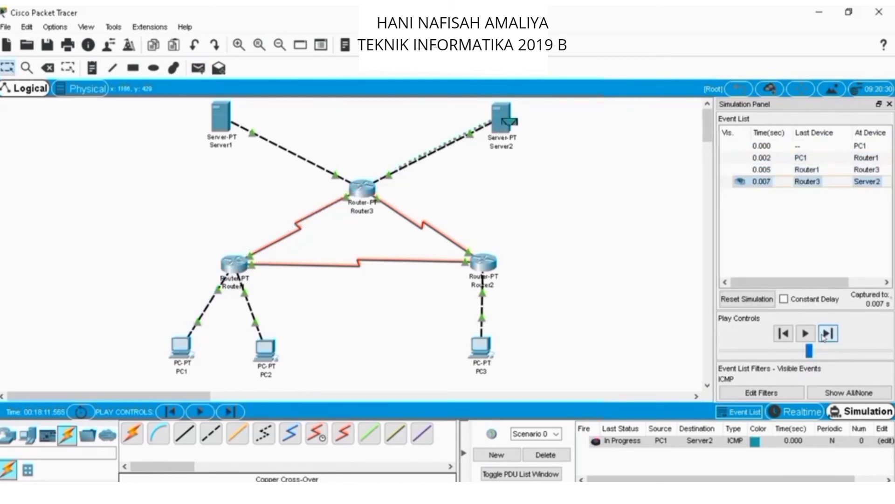
click(823, 336)
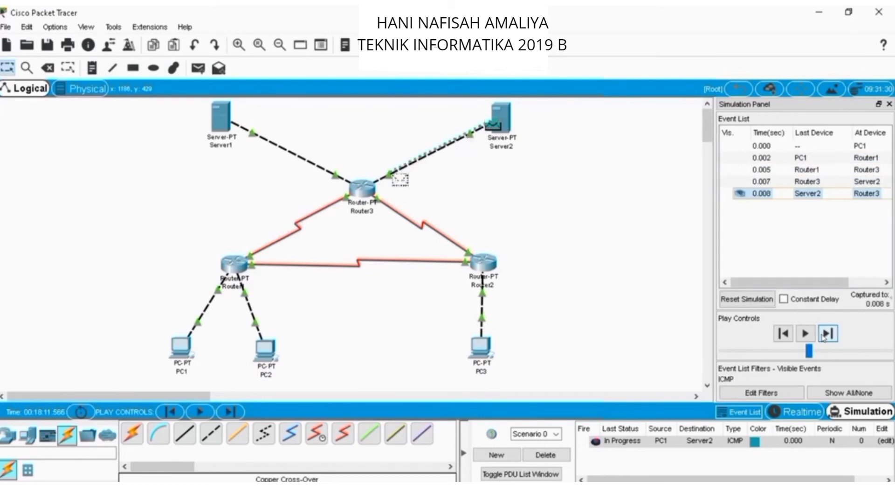
click(823, 336)
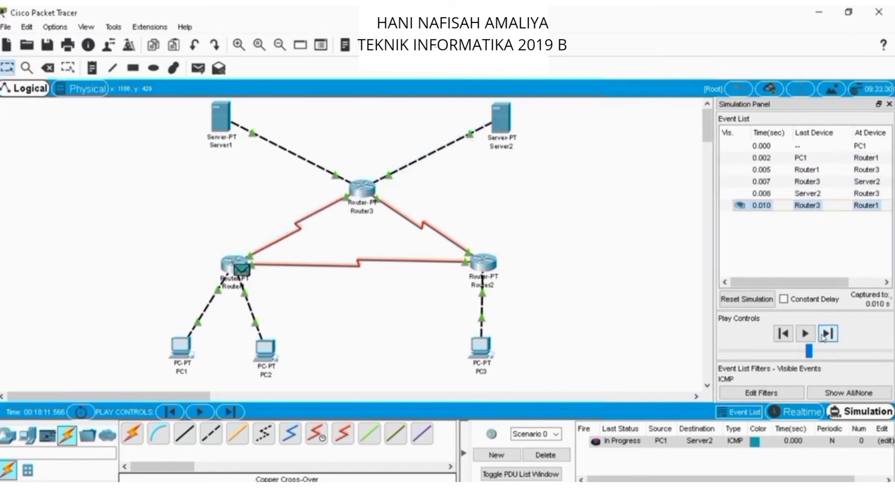
click(823, 336)
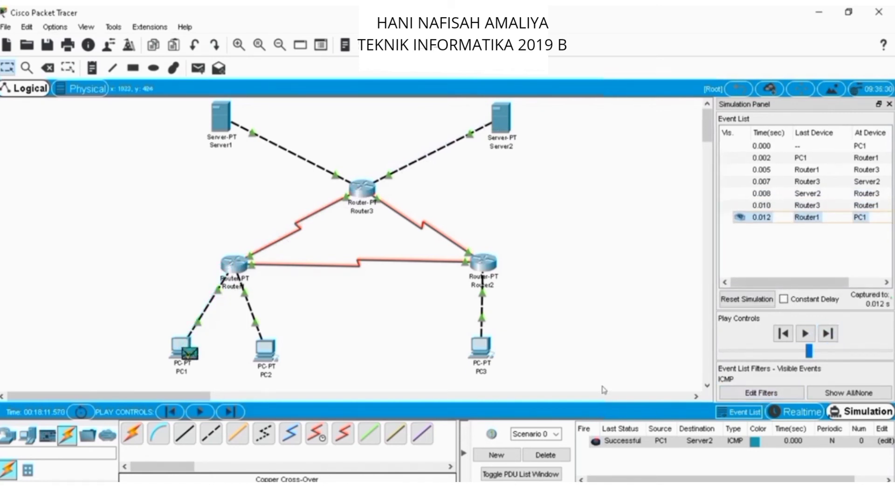
Delete the PC1-to-Server2 scenario and create a simple PDU from PC3 to PC1.
click(554, 456)
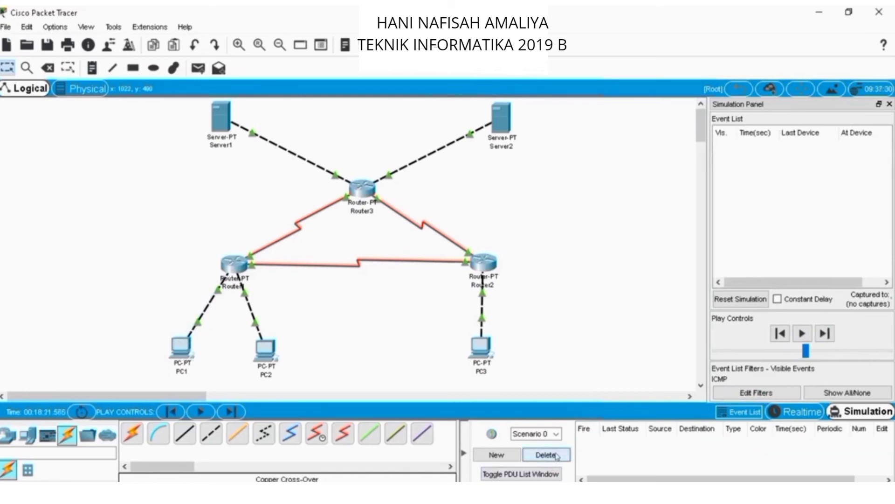
click(198, 69)
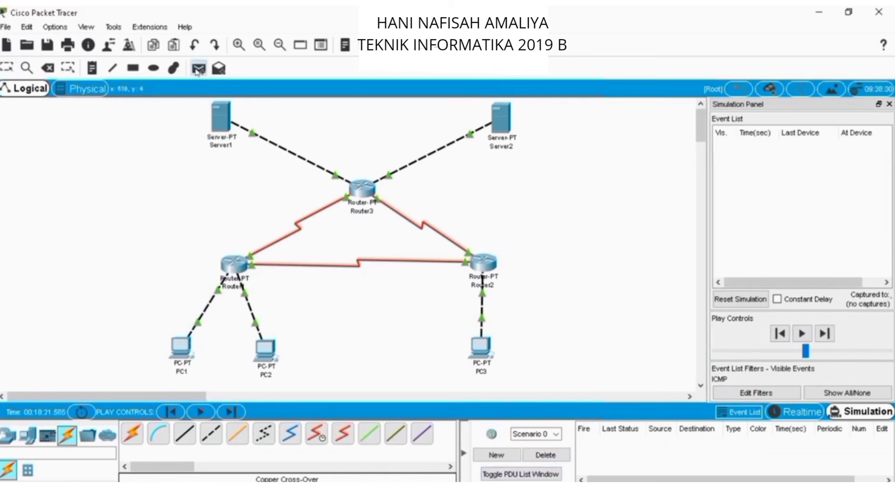
click(480, 348)
click(180, 348)
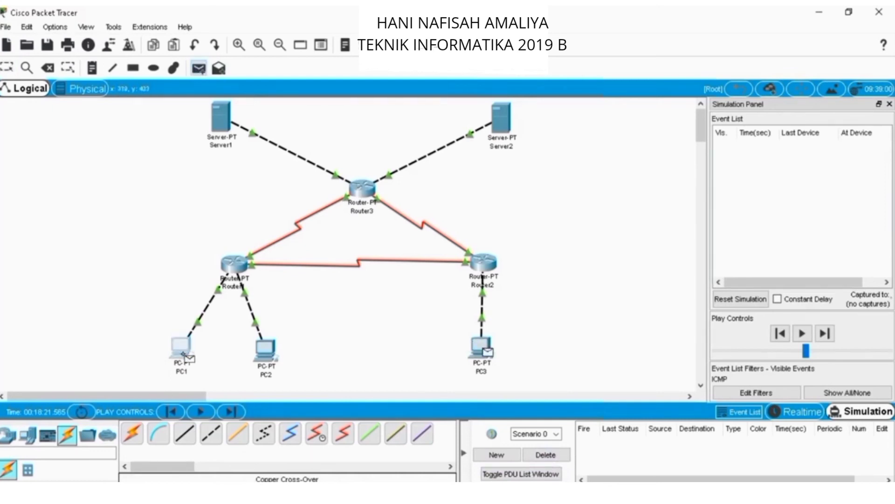
Advance the PC3-to-PC1 simulation event by event until the reply returns to PC3.
click(827, 333)
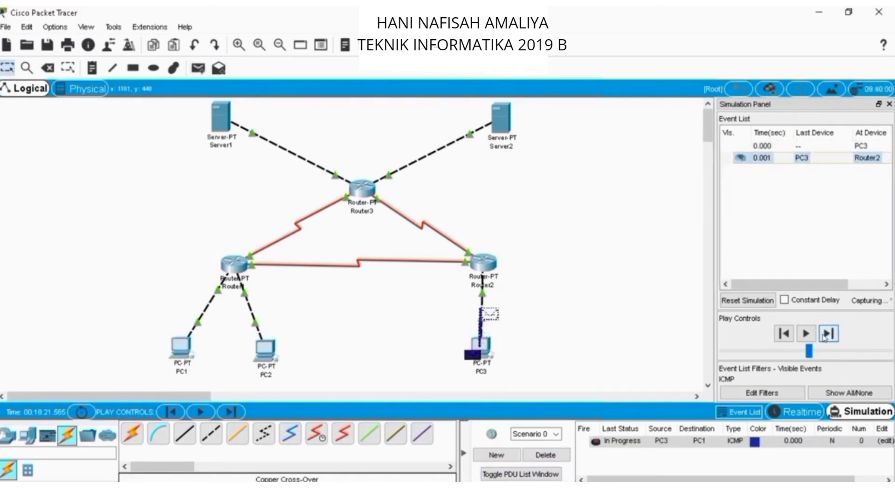
click(827, 333)
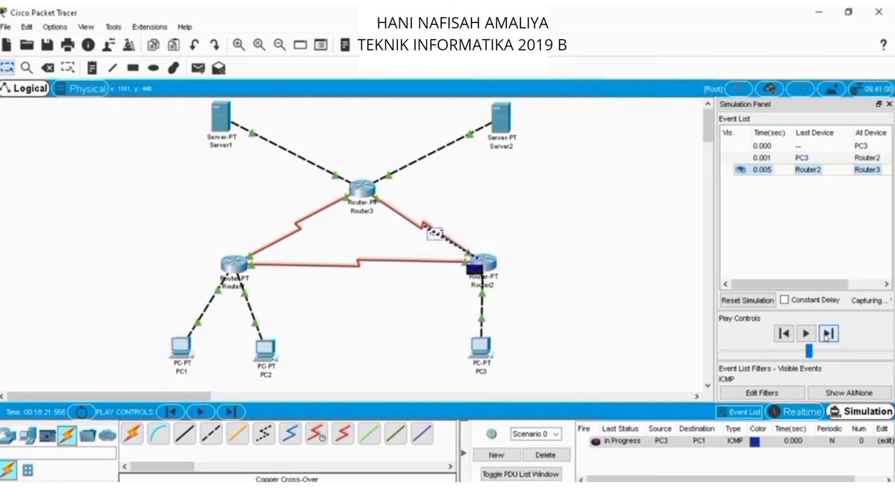
click(827, 333)
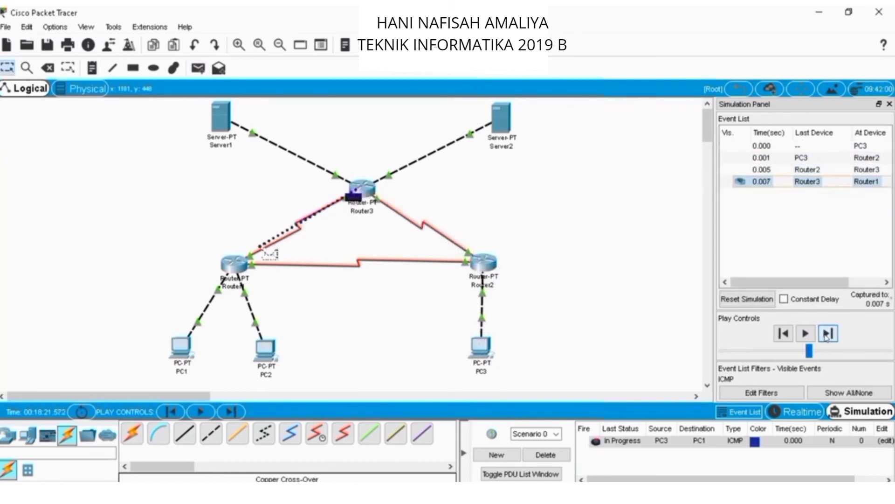
click(827, 333)
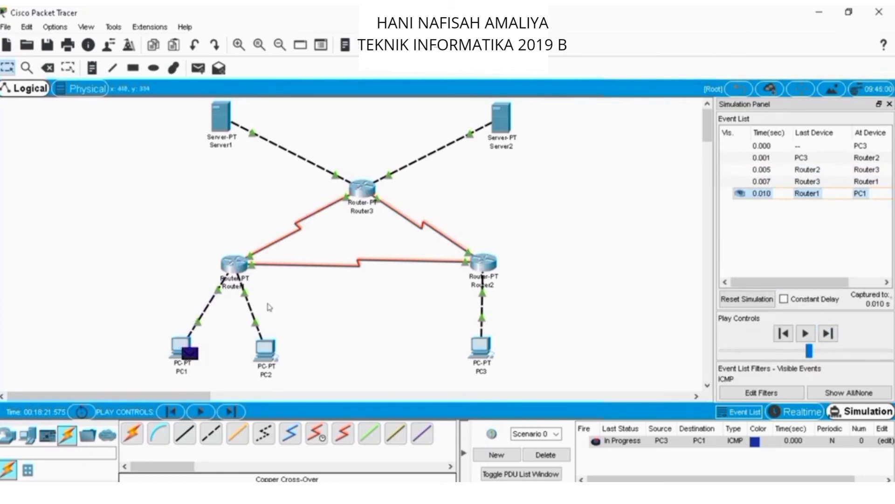
click(826, 334)
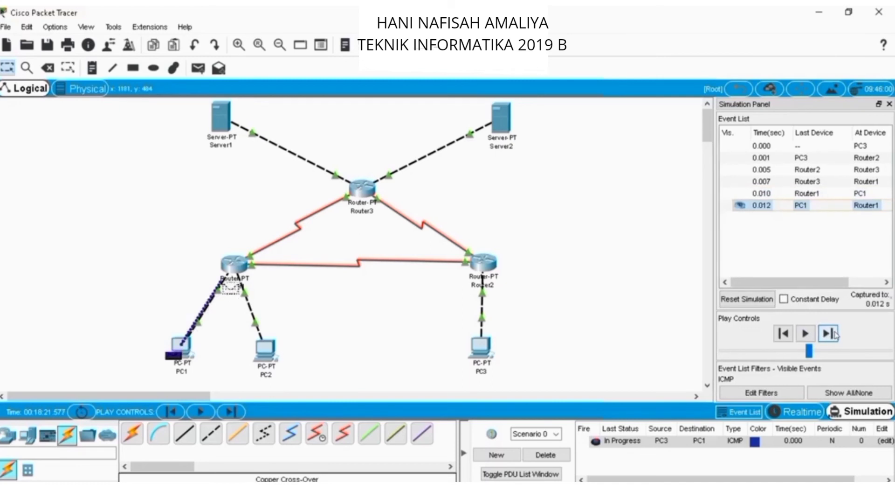
click(834, 334)
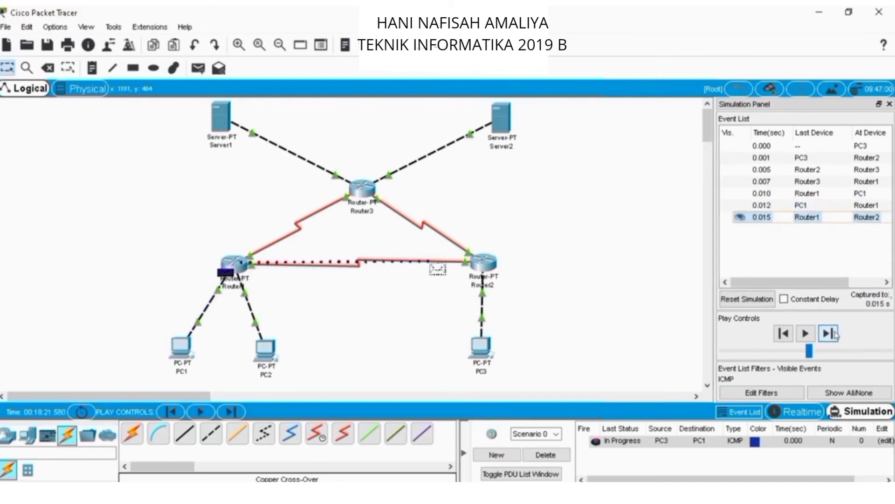
click(834, 334)
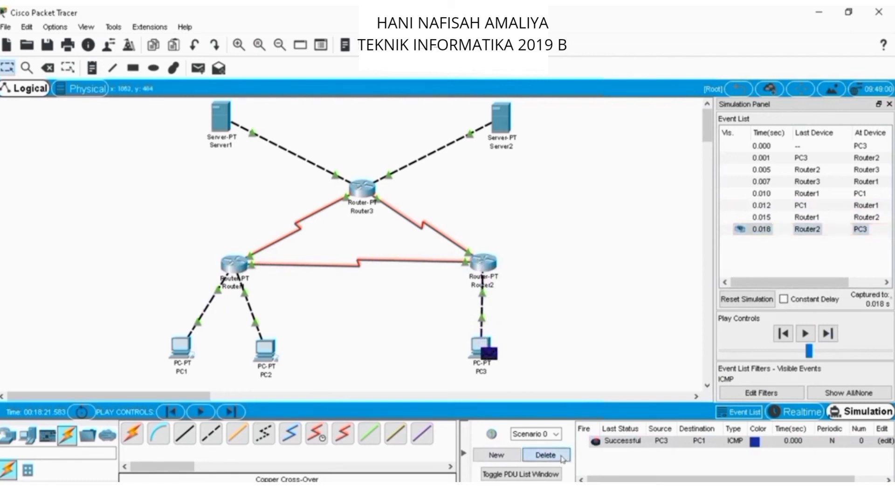
Delete the PC3-to-PC1 scenario and create a simple PDU from PC3 to PC2.
click(544, 455)
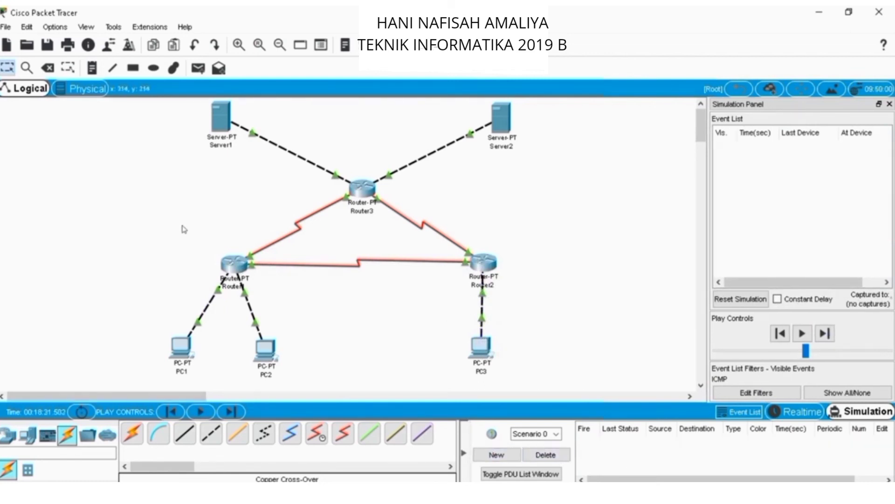
click(198, 68)
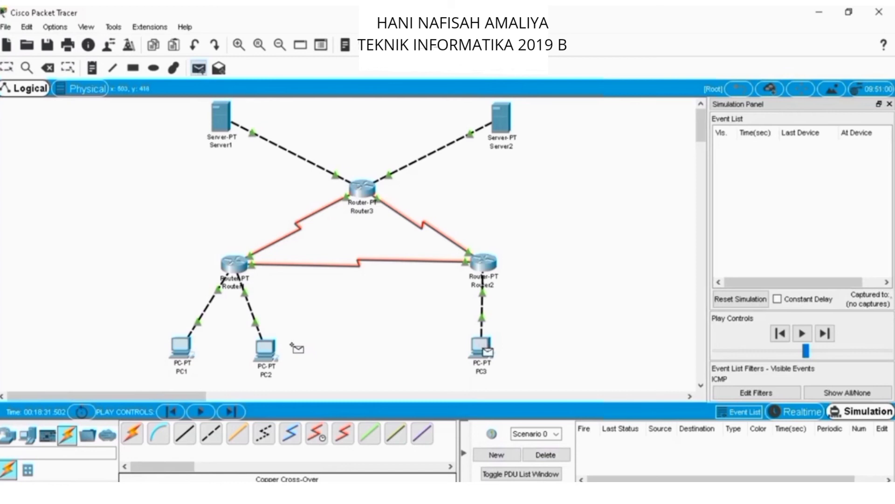
click(268, 349)
Advance the PC3-to-PC2 simulation event by event until the reply returns to PC3.
click(830, 334)
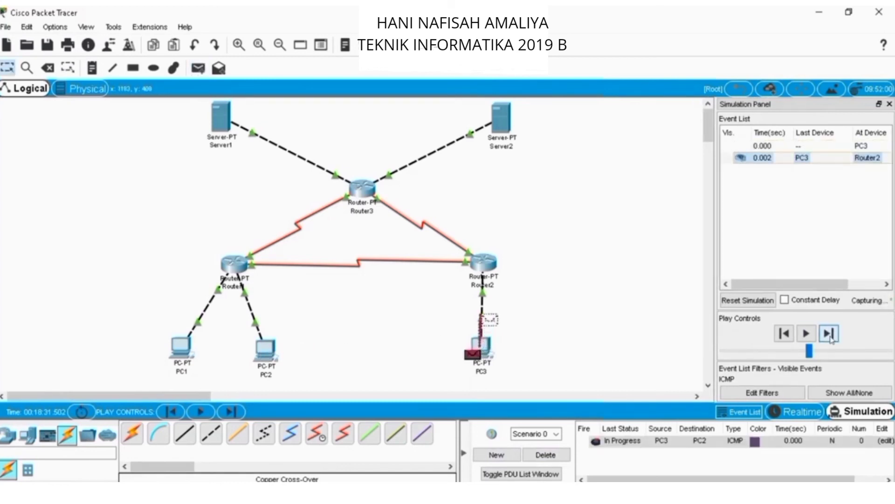
click(830, 335)
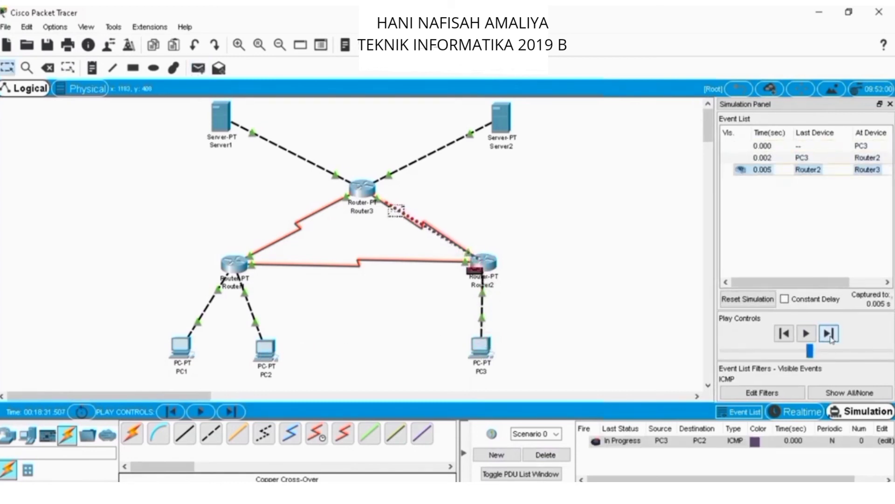
click(829, 334)
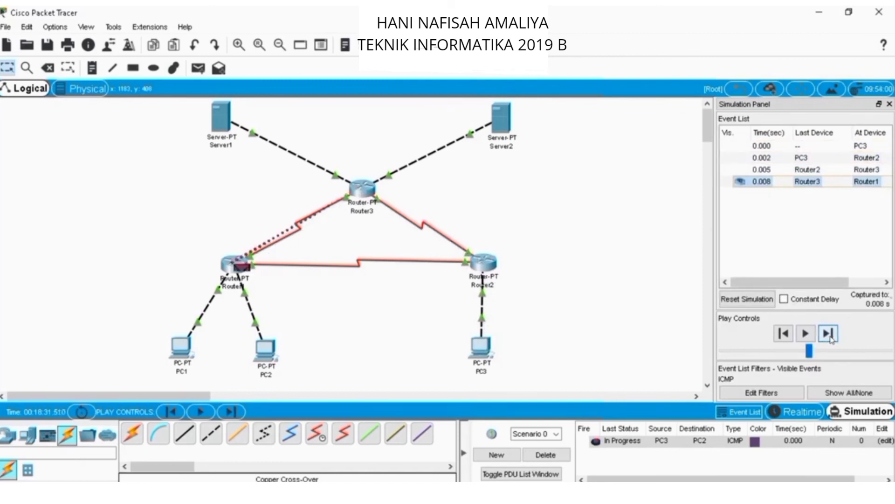
click(829, 334)
click(829, 334)
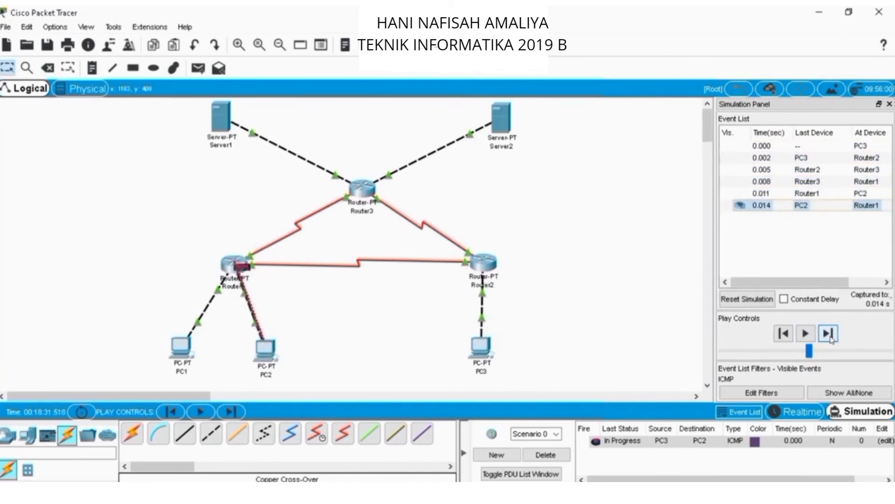
click(829, 334)
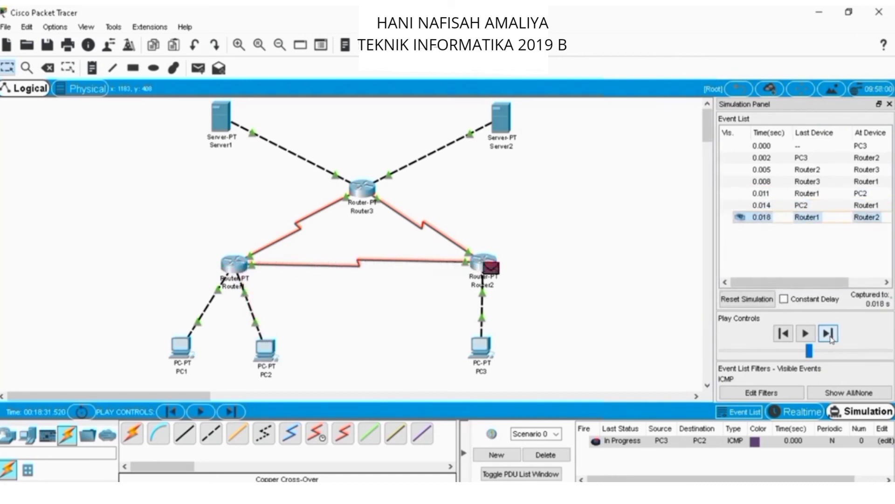
click(830, 335)
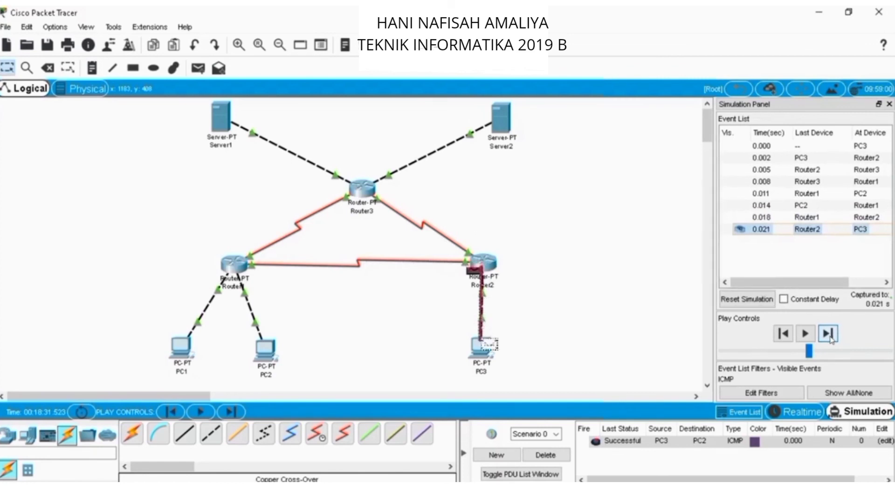
Delete the PC3-to-PC2 scenario and create a simple PDU from PC3 to Server1.
click(545, 455)
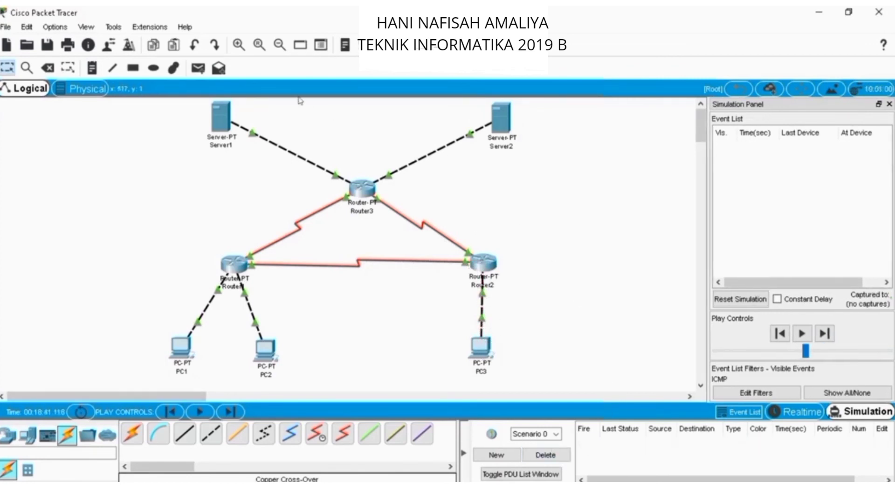
click(199, 69)
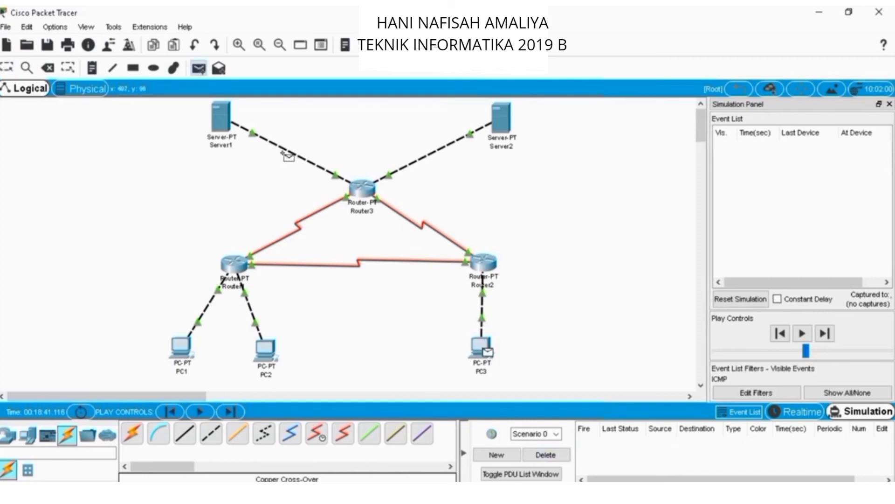
click(232, 127)
Advance the PC3-to-Server1 simulation event by event until the reply returns to PC3.
click(828, 334)
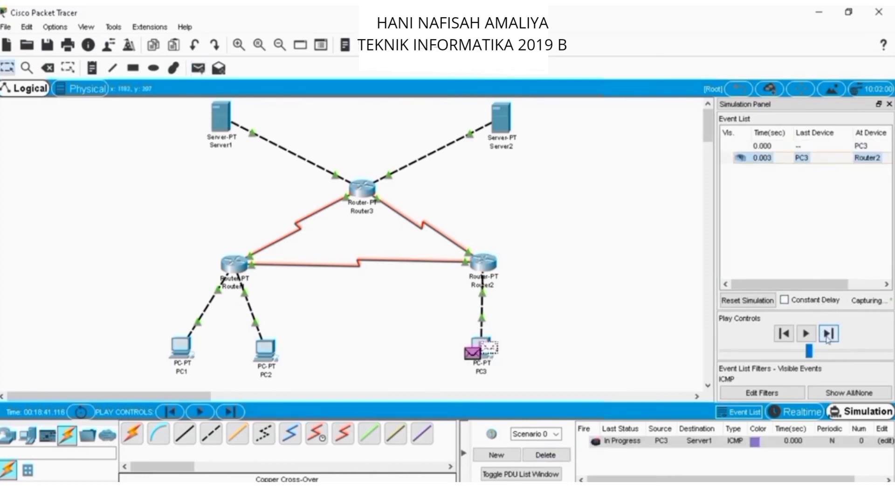
click(828, 333)
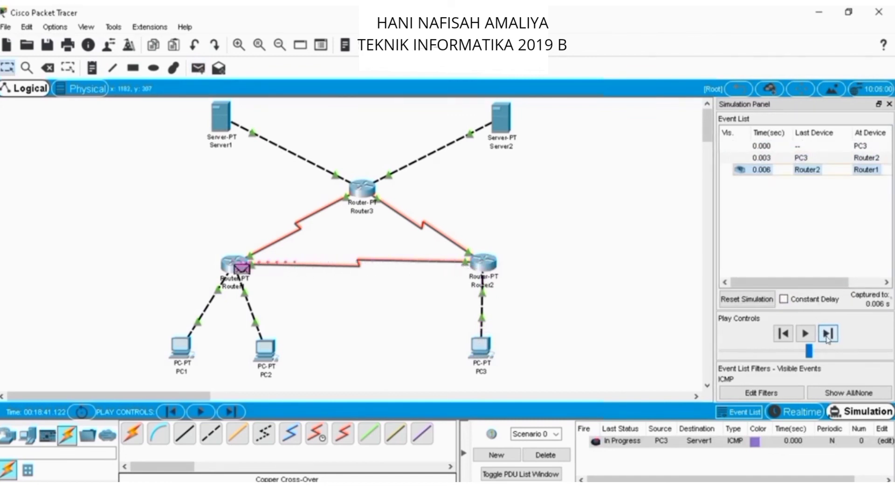
click(828, 334)
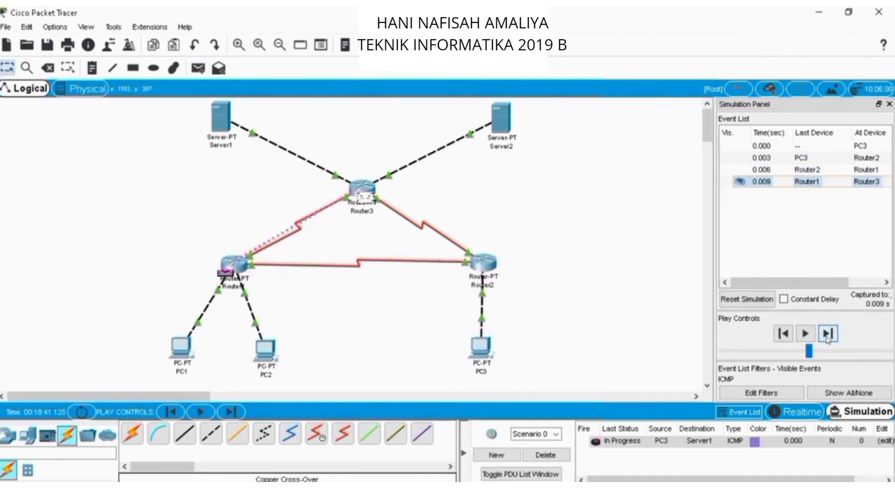
click(828, 334)
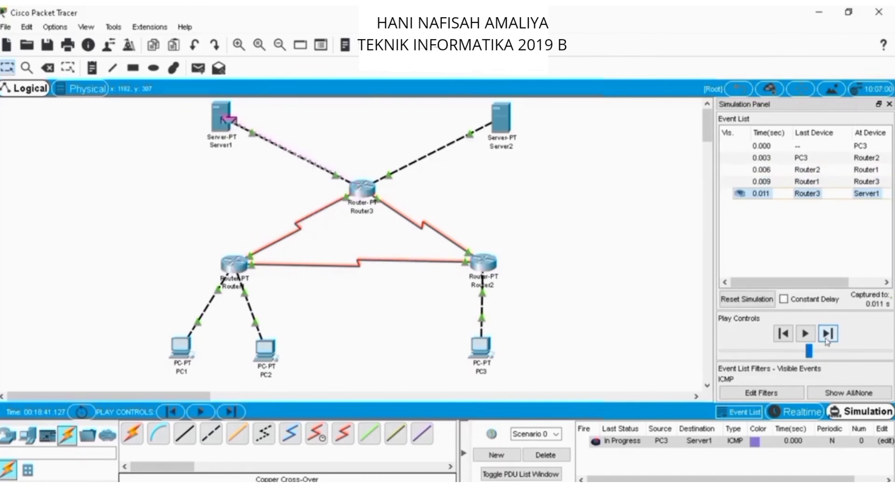
click(824, 337)
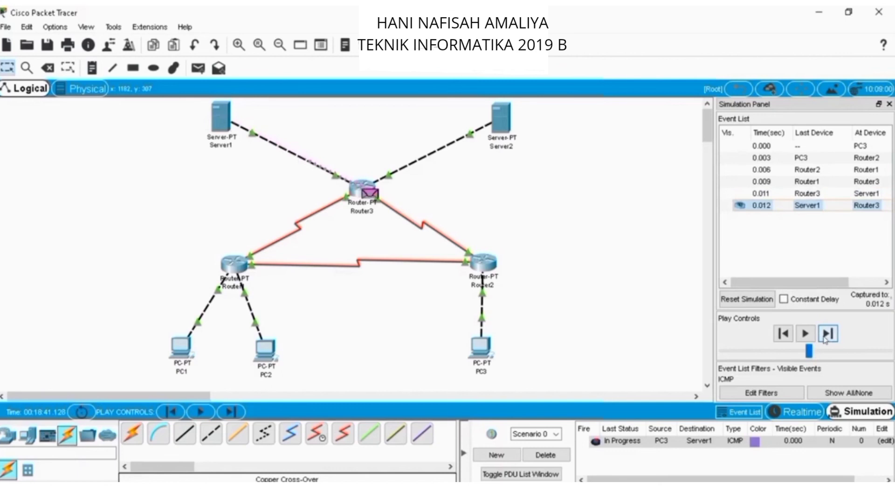
click(826, 338)
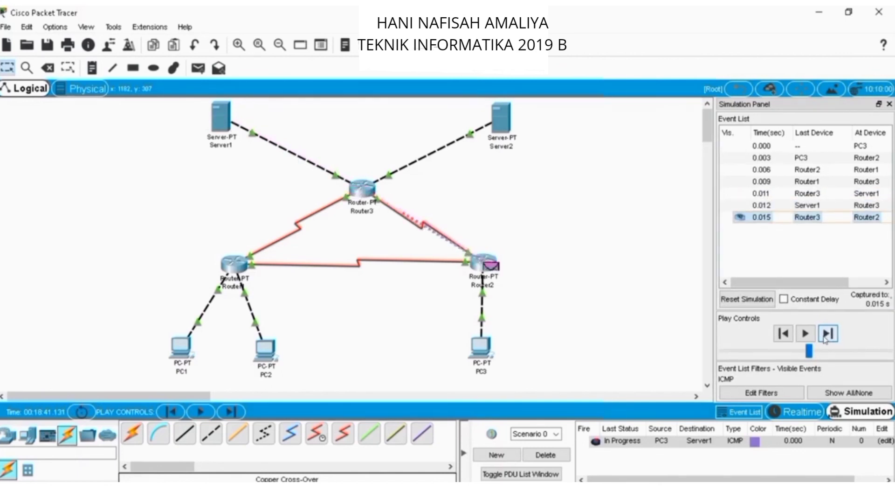
click(825, 336)
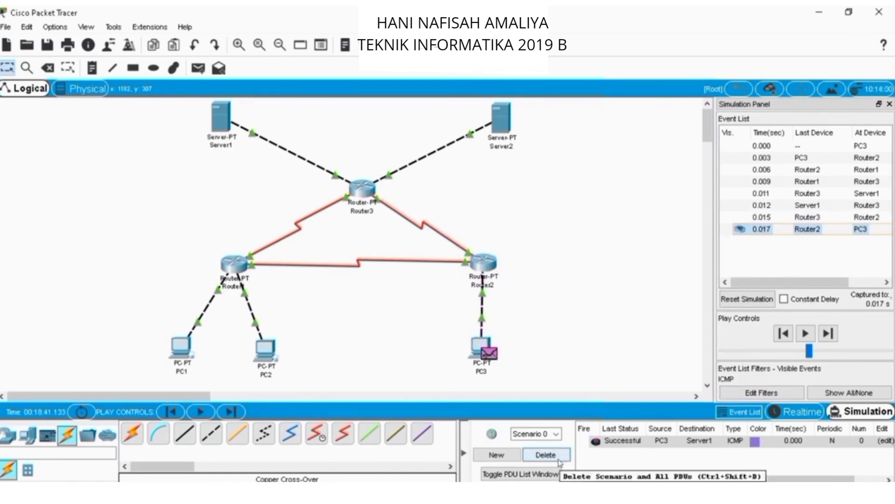
Delete the PC3-to-Server1 scenario and create a simple PDU from PC3 to Server2.
click(546, 455)
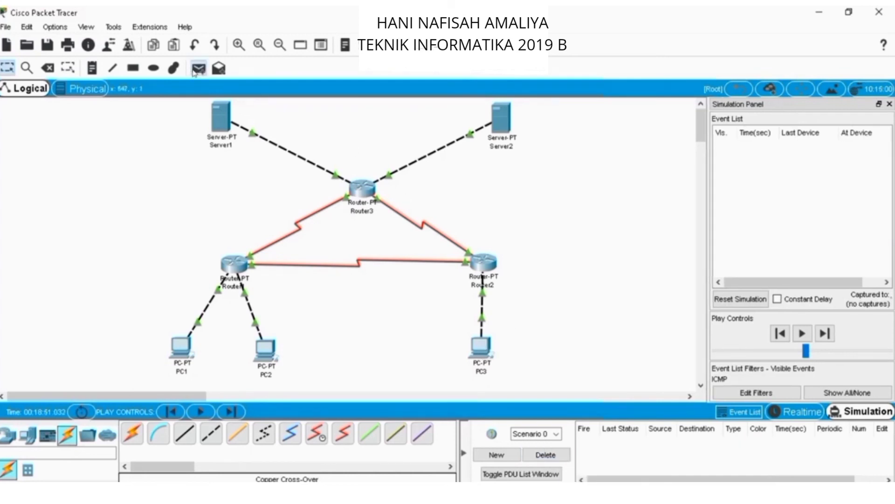
click(483, 347)
click(501, 117)
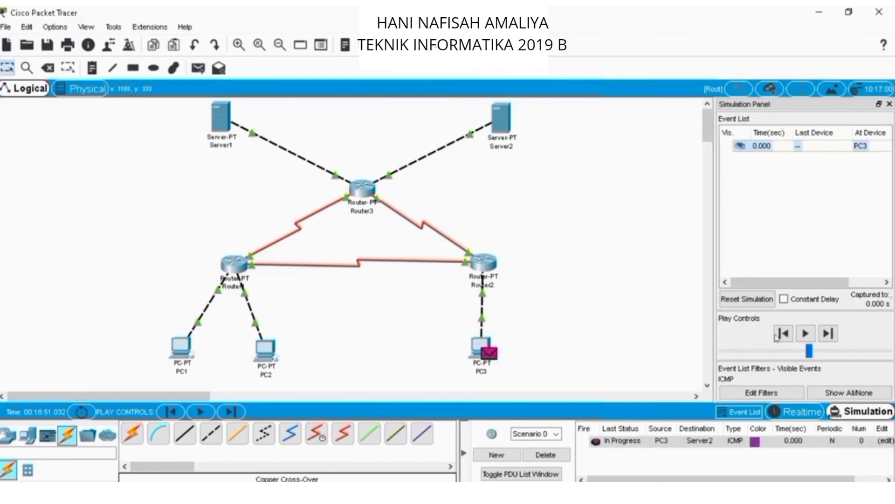
Advance the PC3-to-Server2 simulation event by event until the reply returns to PC3.
click(830, 334)
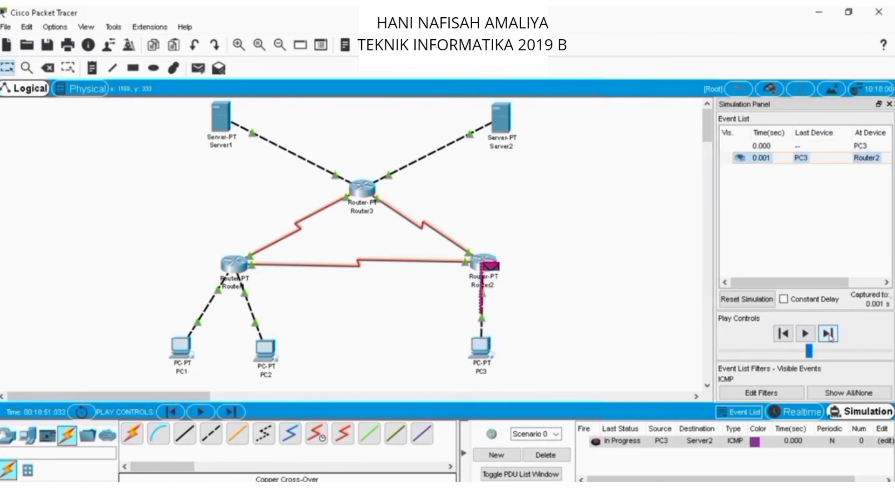
click(829, 334)
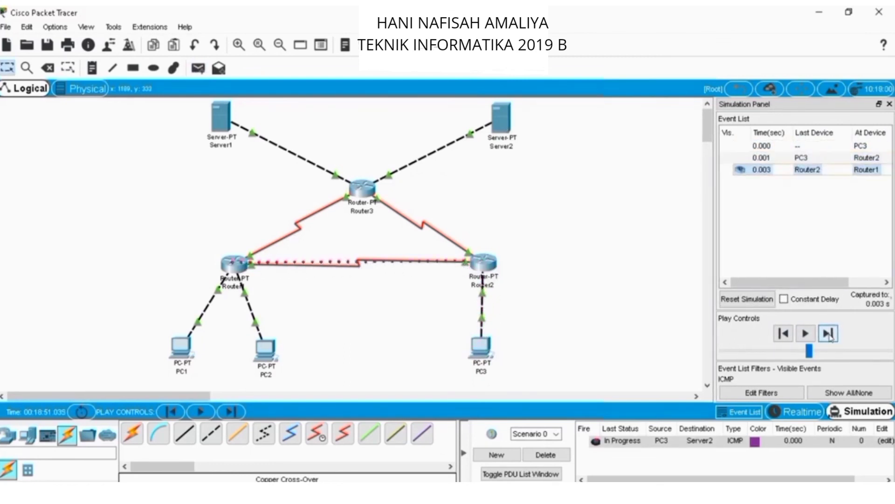
click(830, 334)
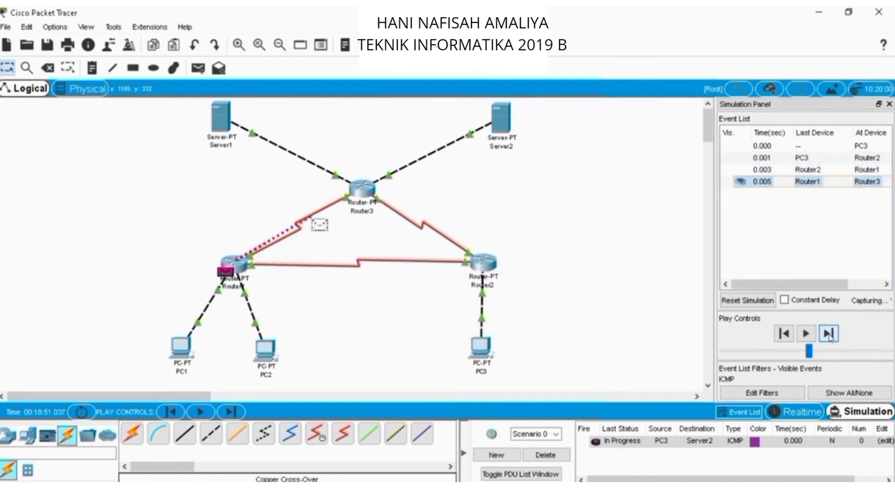
click(830, 334)
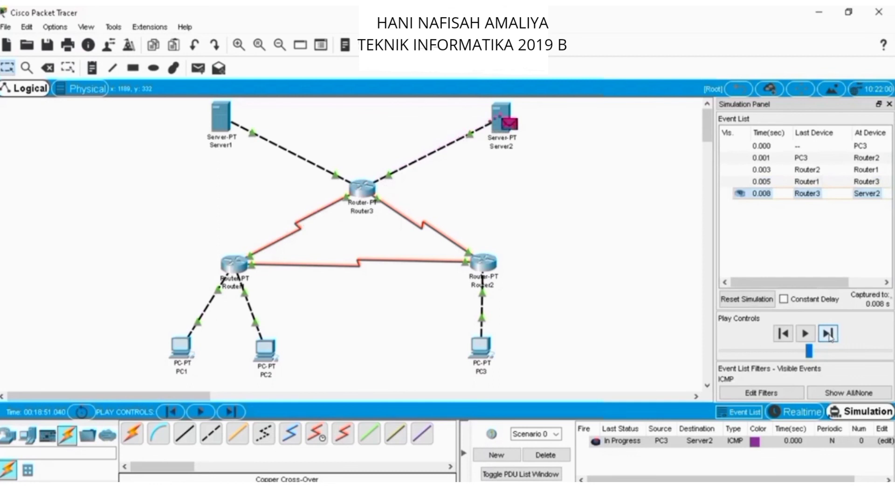
click(828, 334)
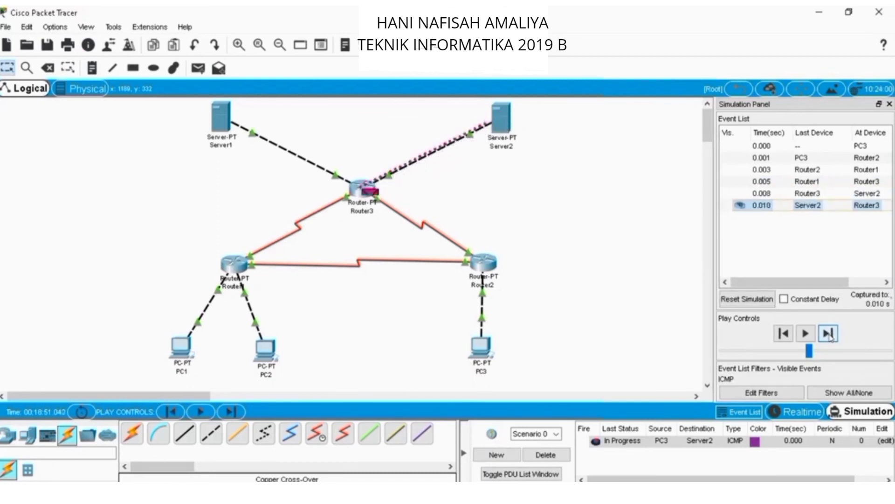
click(830, 334)
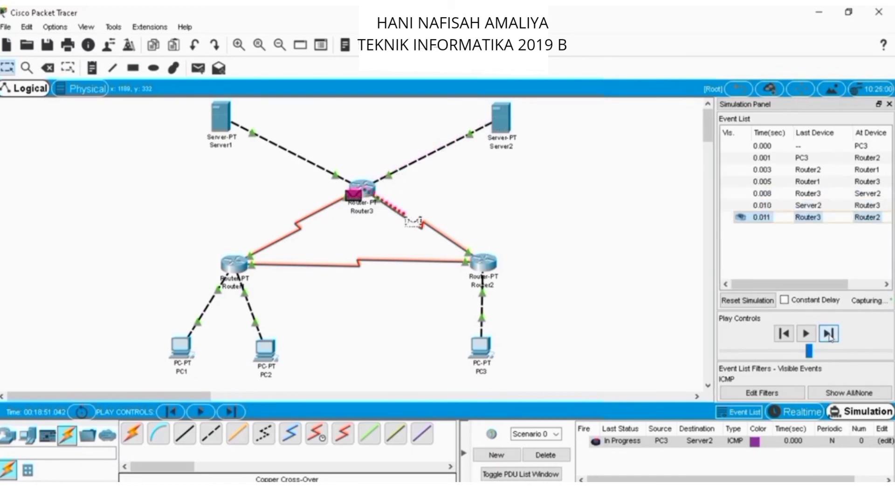
click(829, 334)
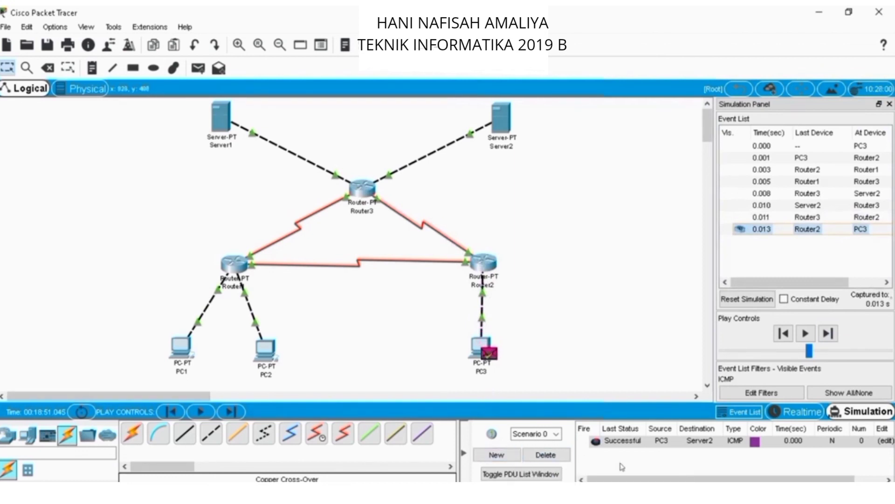
Delete the PC3-to-Server2 scenario and create a simple PDU from Server1 to Server2.
click(557, 449)
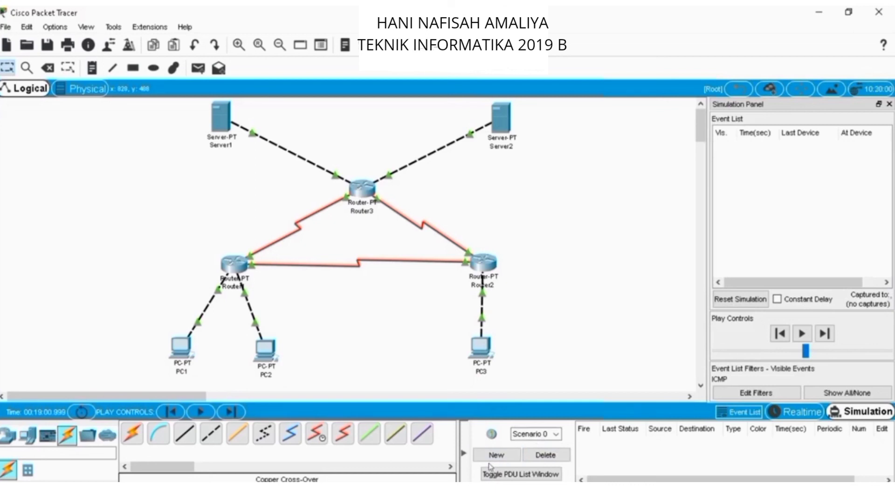
click(204, 69)
click(477, 137)
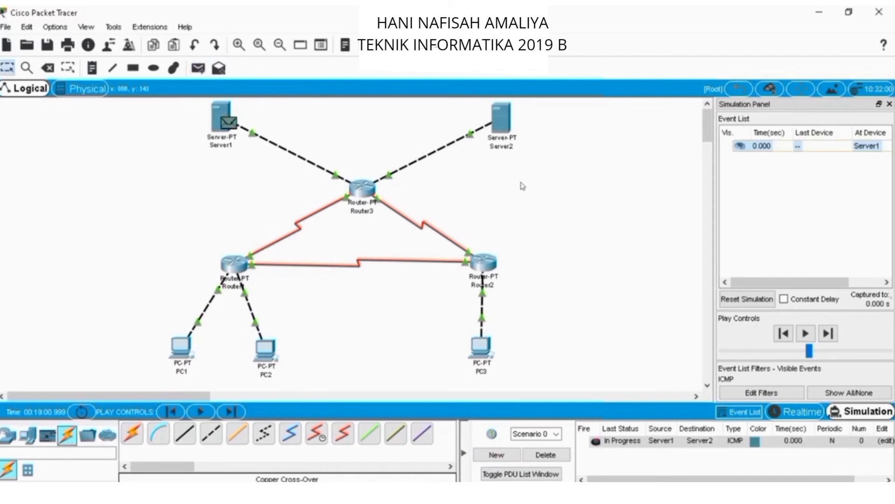
Advance the Server1-to-Server2 simulation event by event until the reply returns to Server1.
click(829, 333)
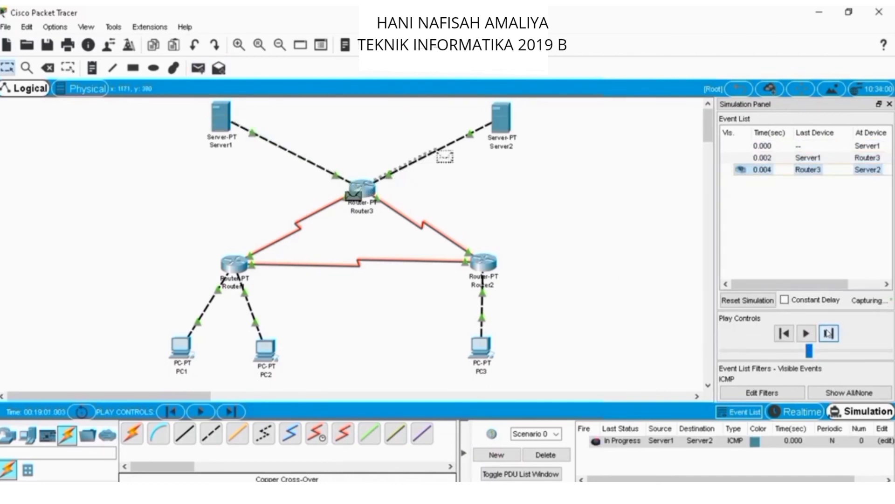
click(829, 333)
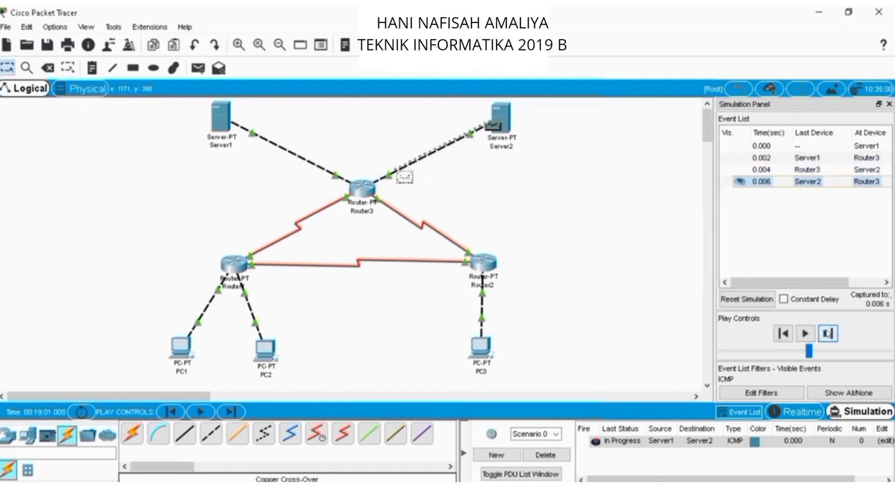
click(829, 333)
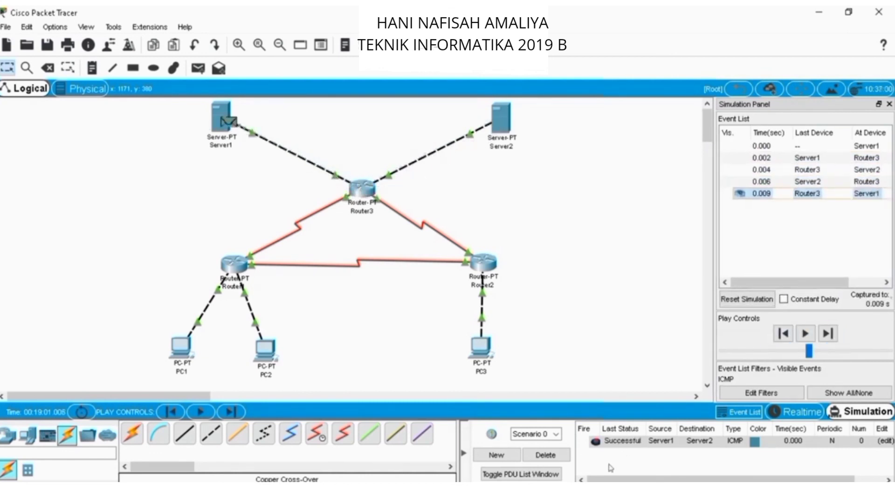
Delete the Server1-to-Server2 scenario and create a simple PDU from Server1 to PC1.
click(547, 454)
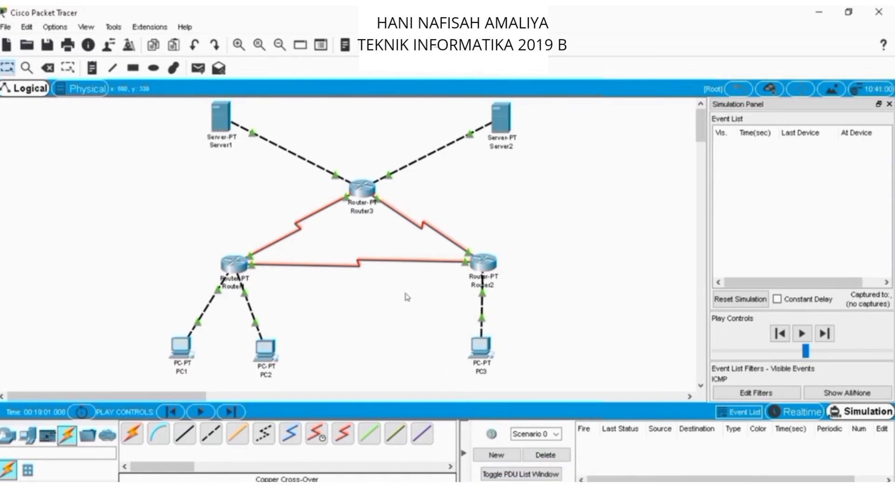
click(198, 68)
click(222, 116)
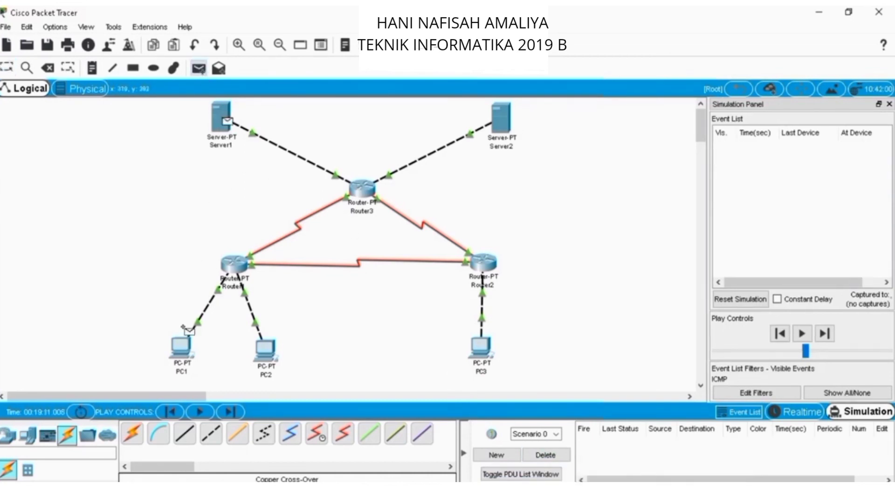
click(186, 335)
Advance the Server1-to-PC1 simulation event by event until the reply returns to Server1.
click(828, 333)
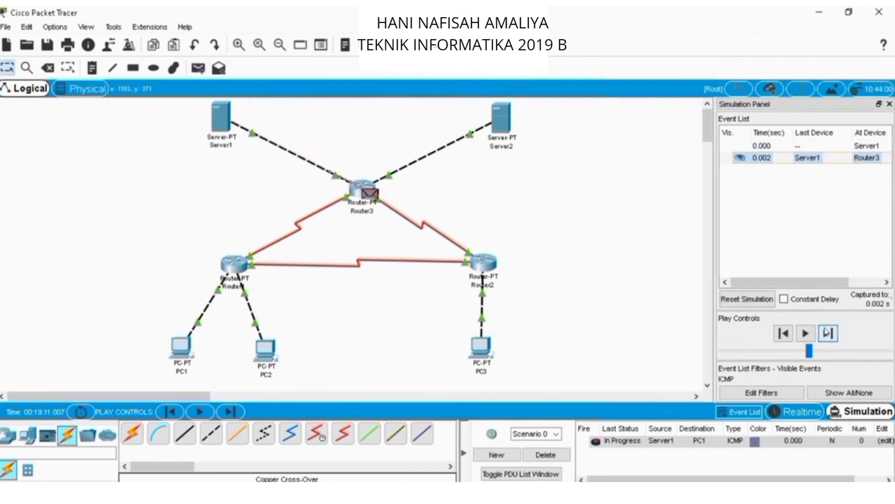
click(828, 333)
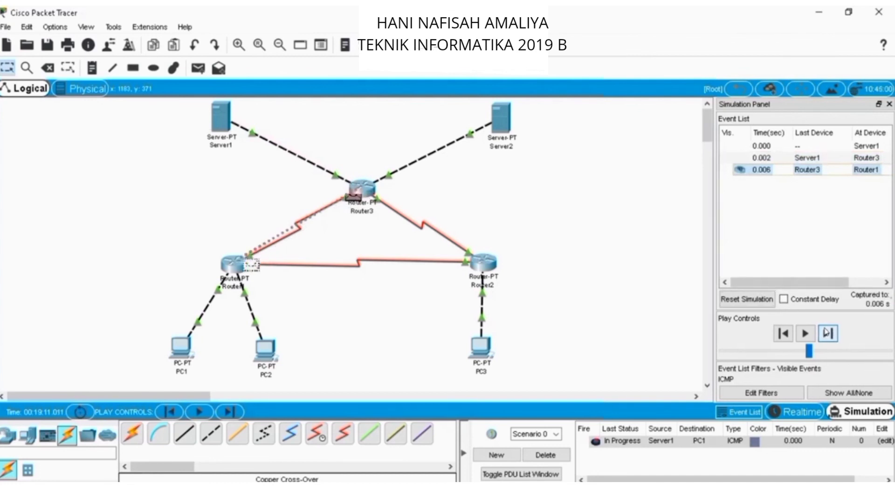
click(828, 333)
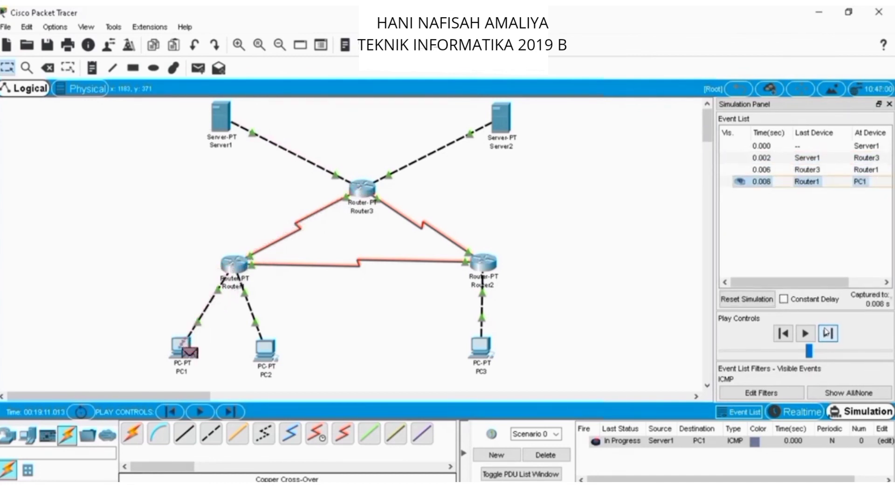
click(828, 333)
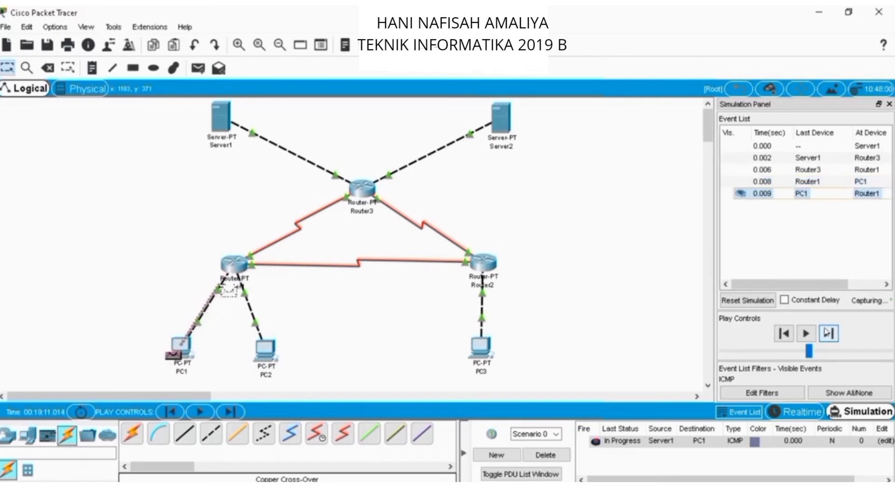
click(828, 333)
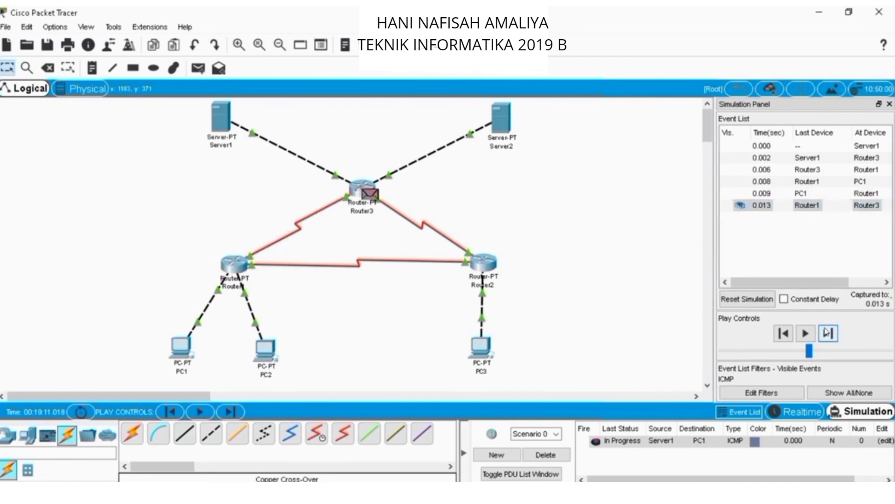
click(828, 333)
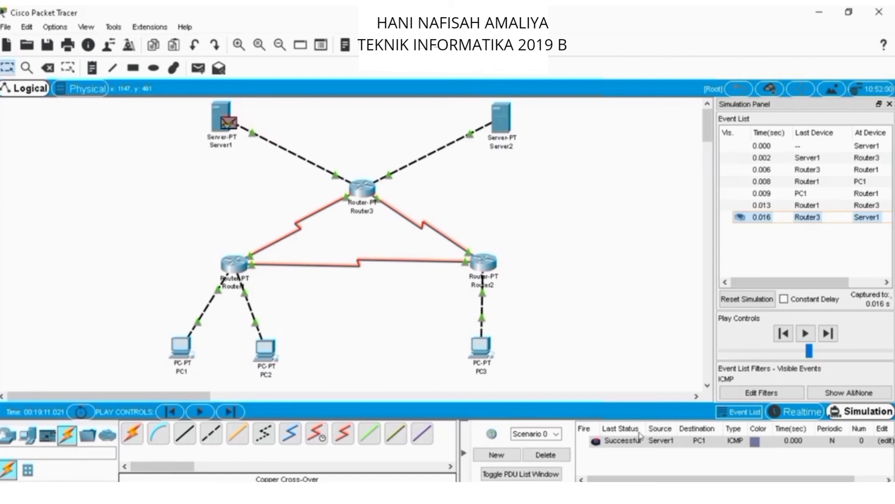
Delete the Server1-to-PC1 scenario and create a simple PDU from Server1 to PC2.
click(536, 456)
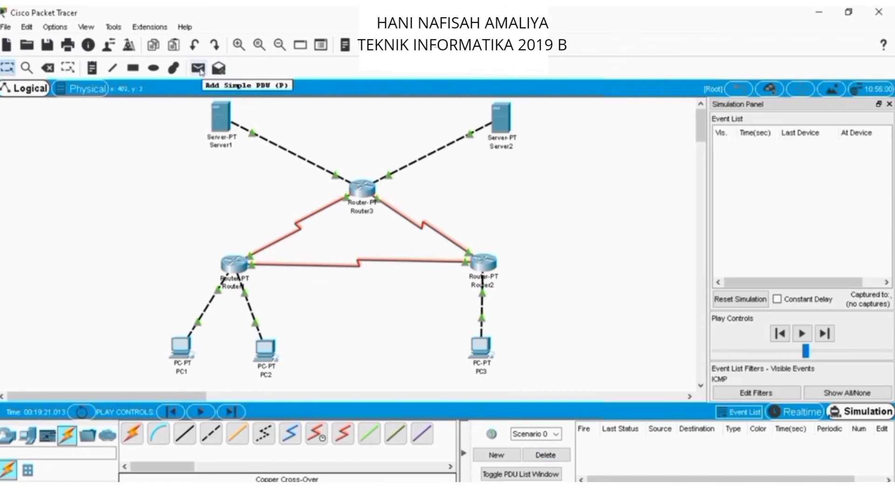
click(198, 69)
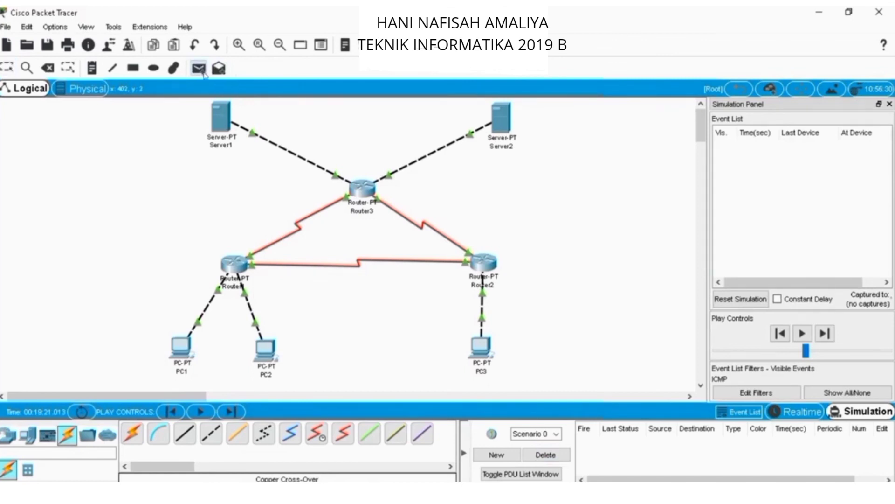
click(225, 118)
click(265, 355)
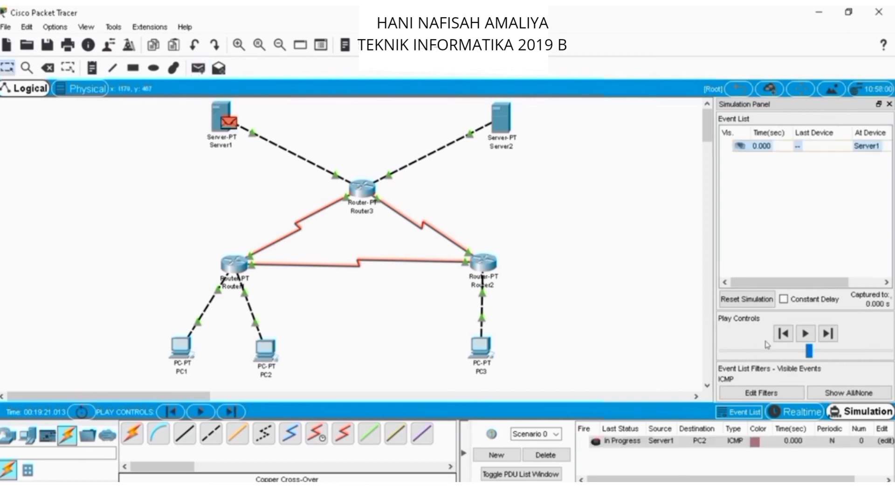
Enable constant delay and advance the Server1-to-PC2 simulation event by event until the reply returns to Server1.
click(828, 333)
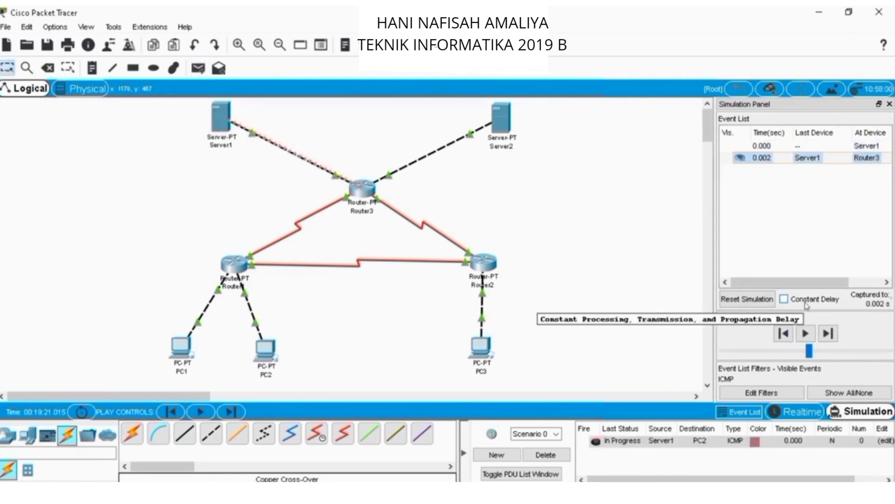
click(807, 306)
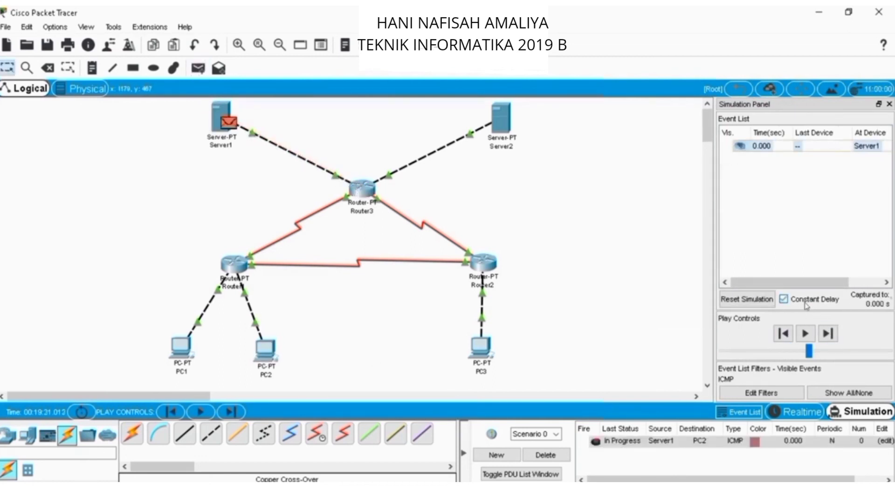
click(829, 333)
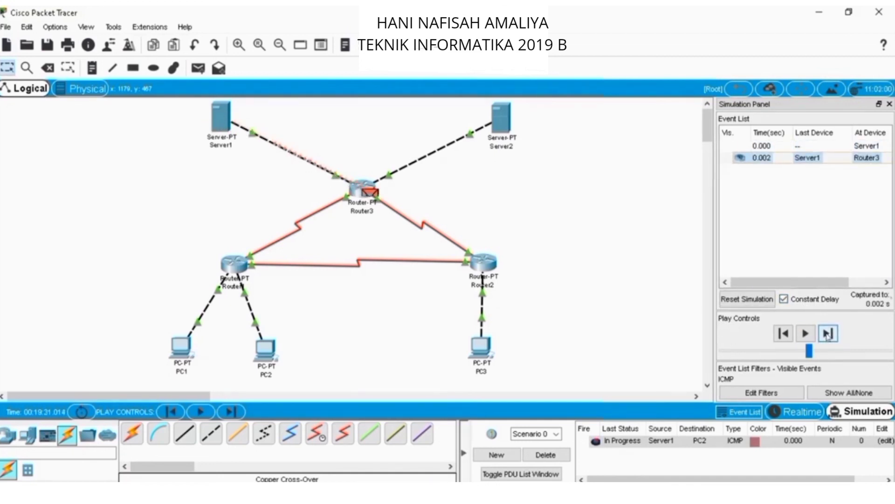
click(829, 333)
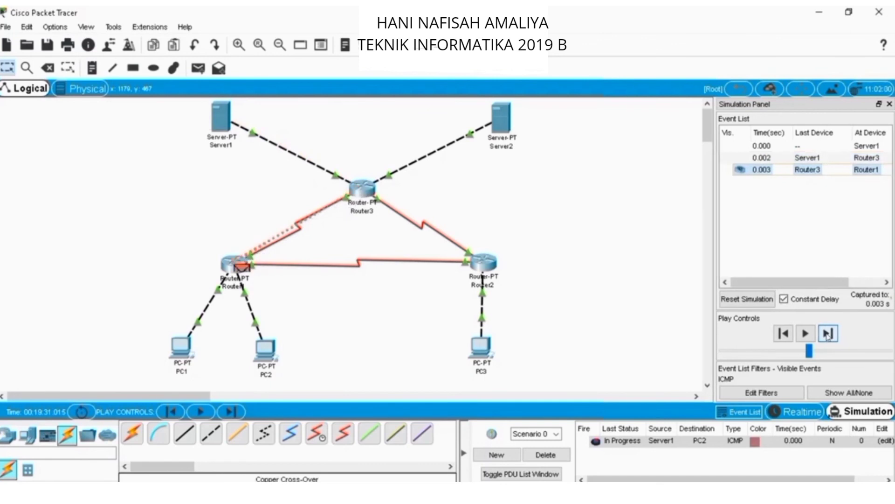
click(828, 333)
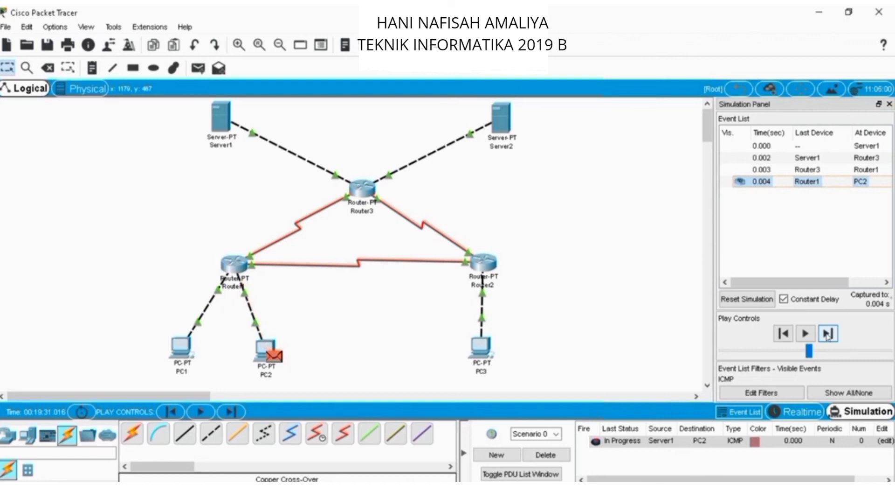
click(829, 333)
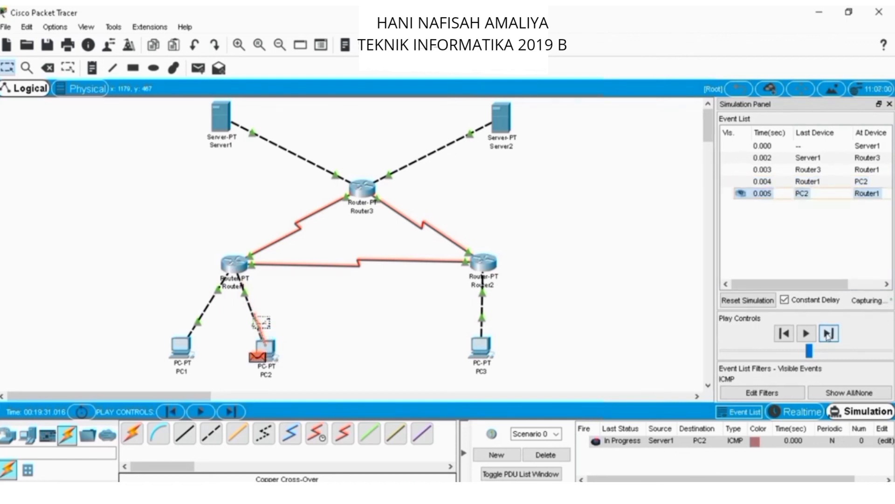
click(829, 333)
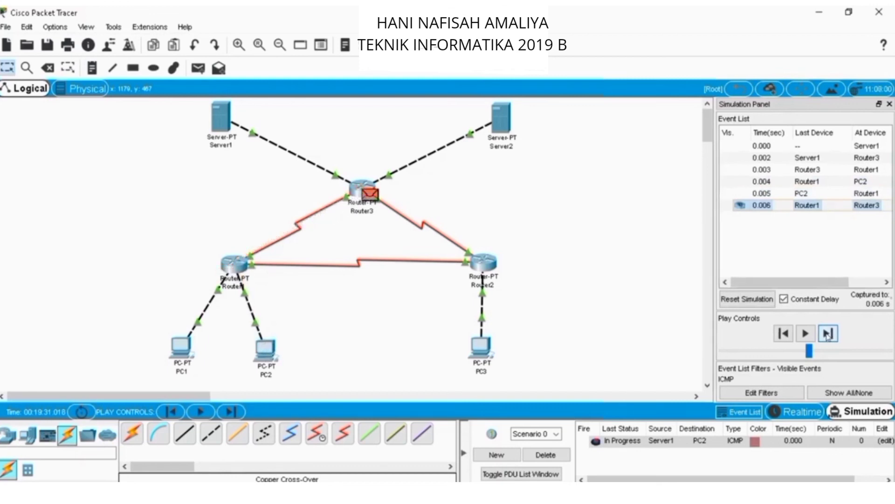
click(828, 333)
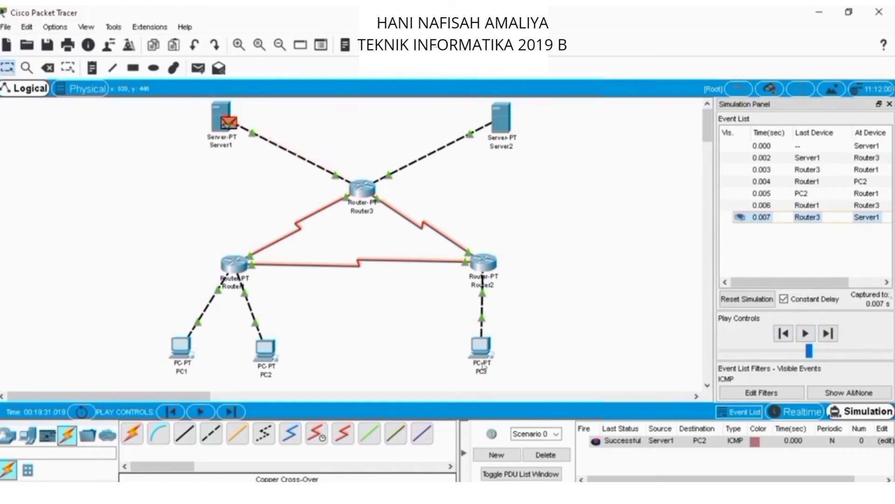
Delete the Server1-to-PC2 scenario and create a simple PDU from Server1 to PC3.
click(552, 454)
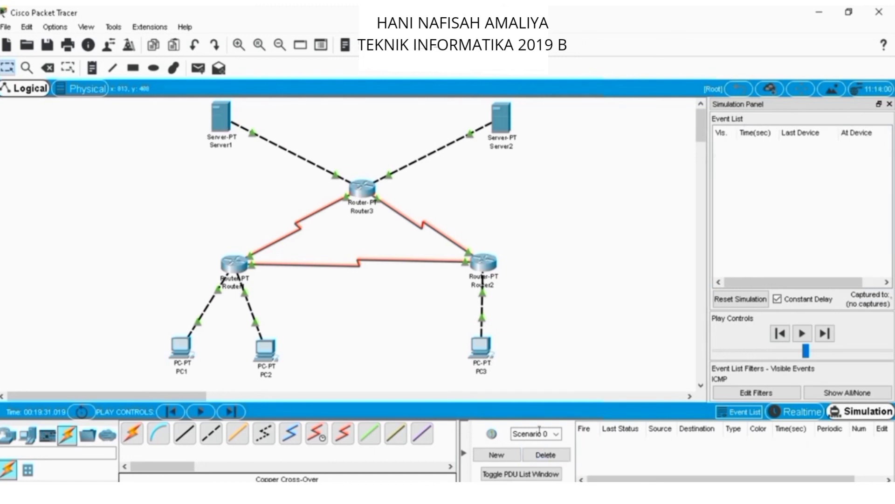
click(197, 68)
click(224, 116)
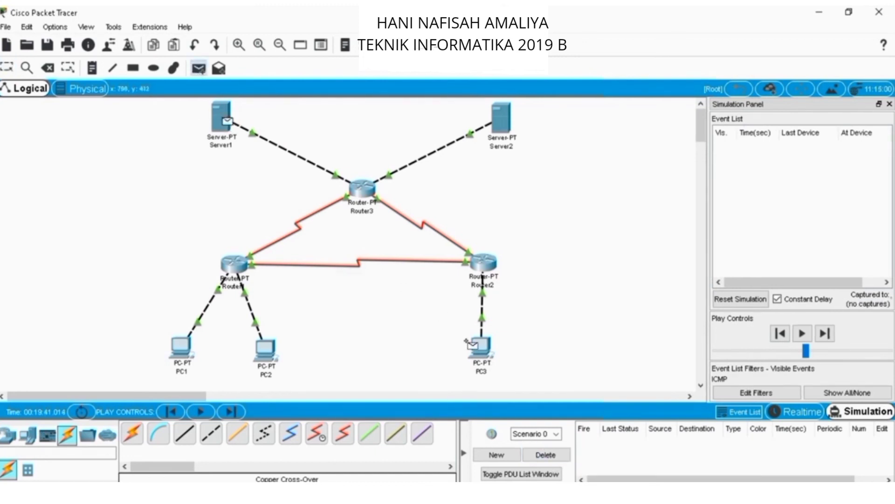
click(479, 345)
Advance the Server1-to-PC3 simulation event by event until the reply returns to Server1.
click(832, 339)
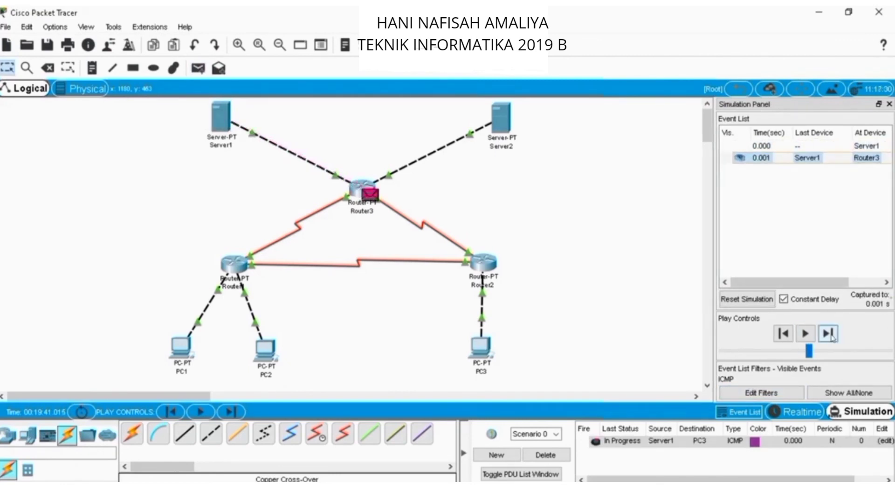
click(828, 334)
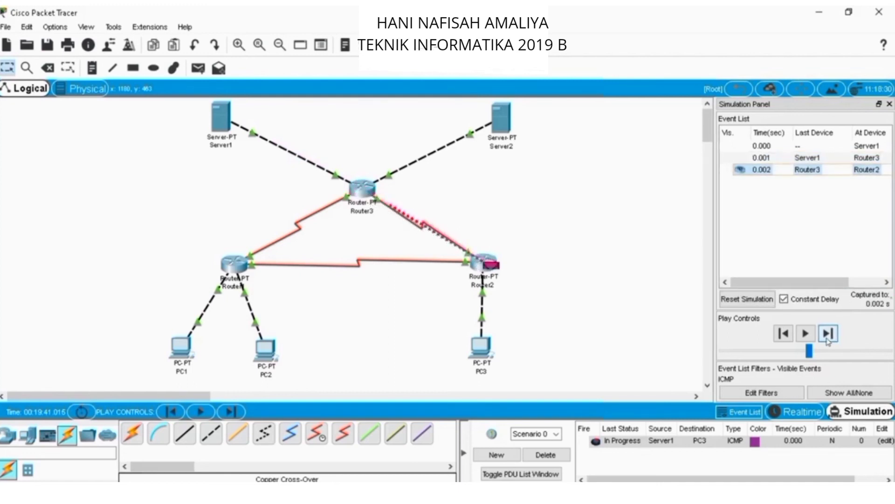
click(827, 339)
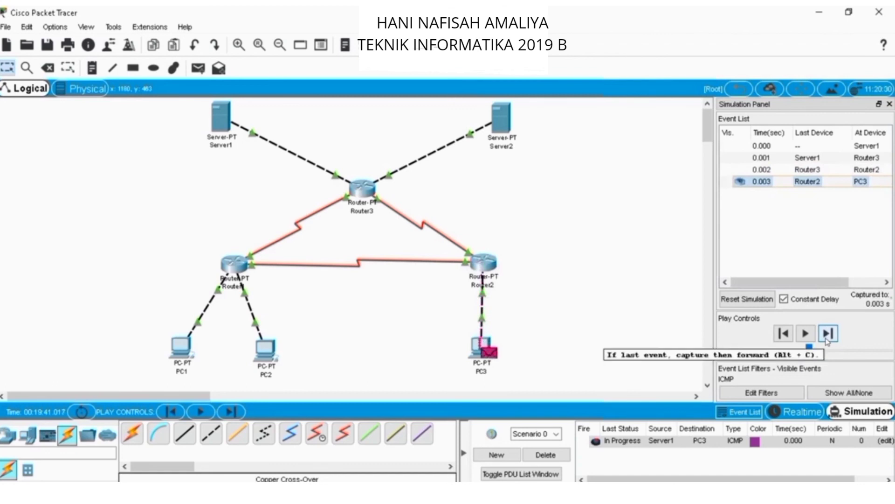
click(828, 333)
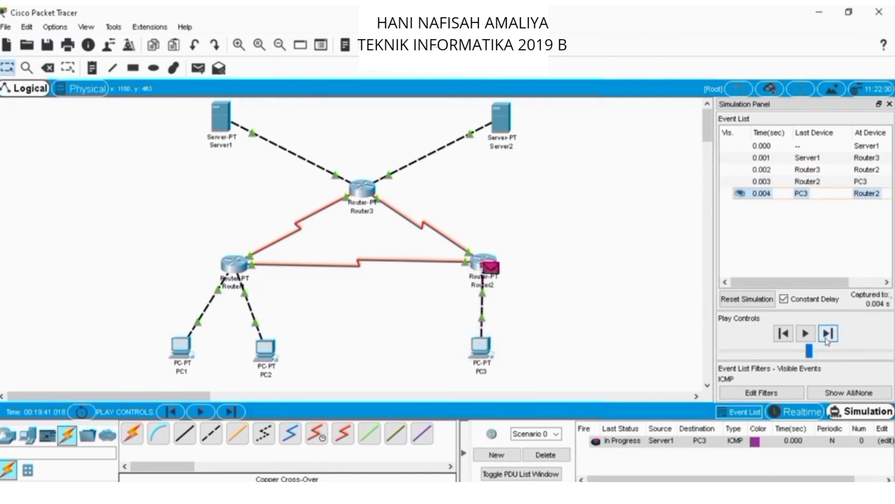
click(827, 333)
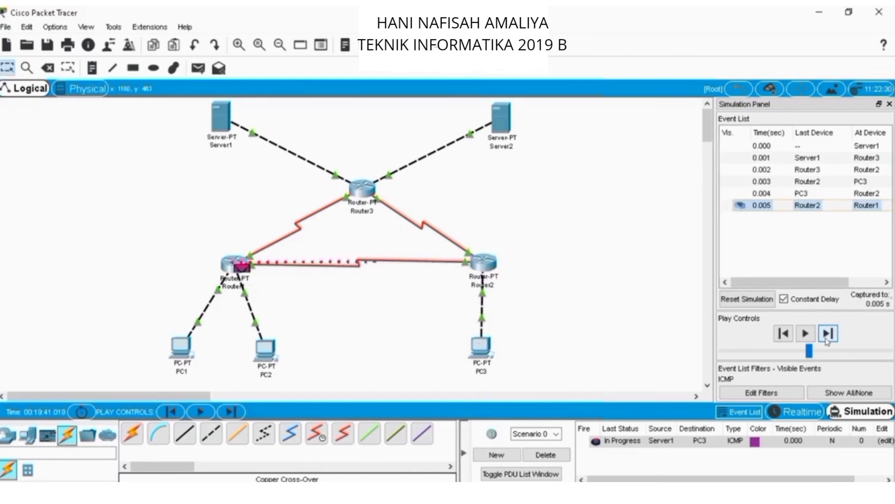
click(828, 333)
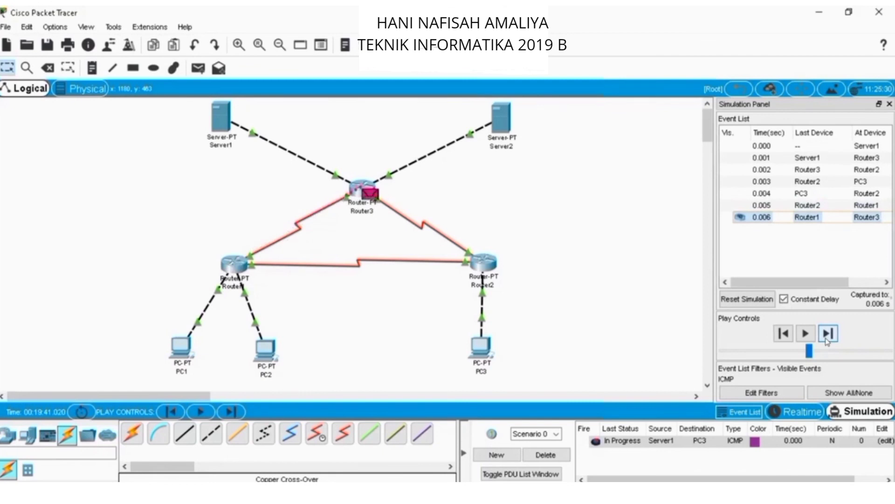
click(827, 339)
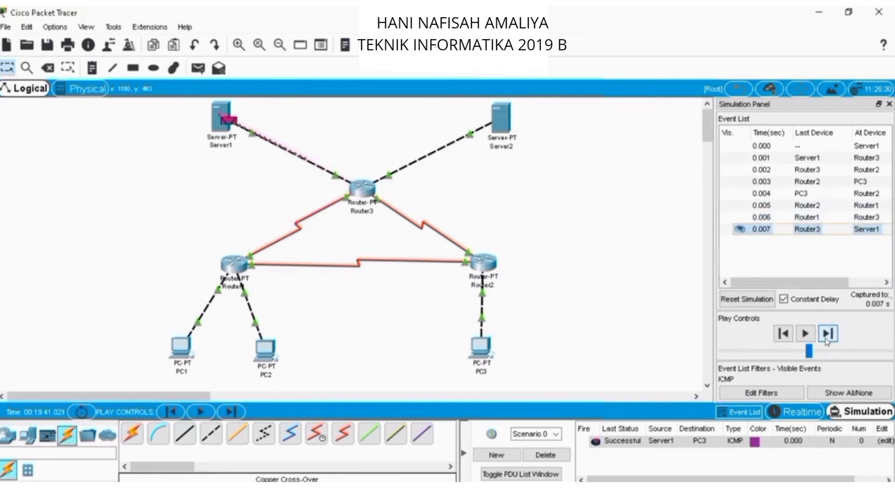